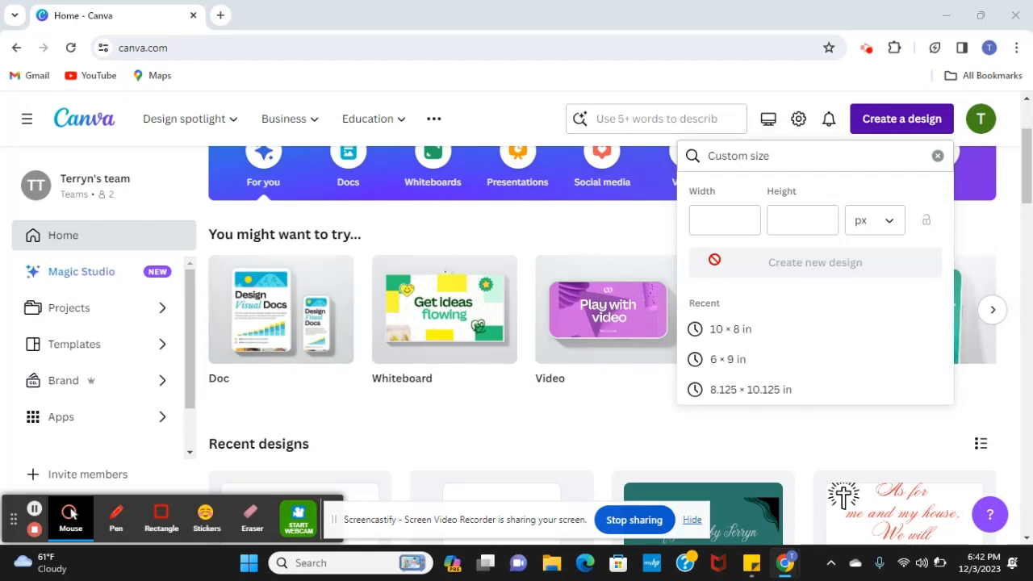
left_click(691, 520)
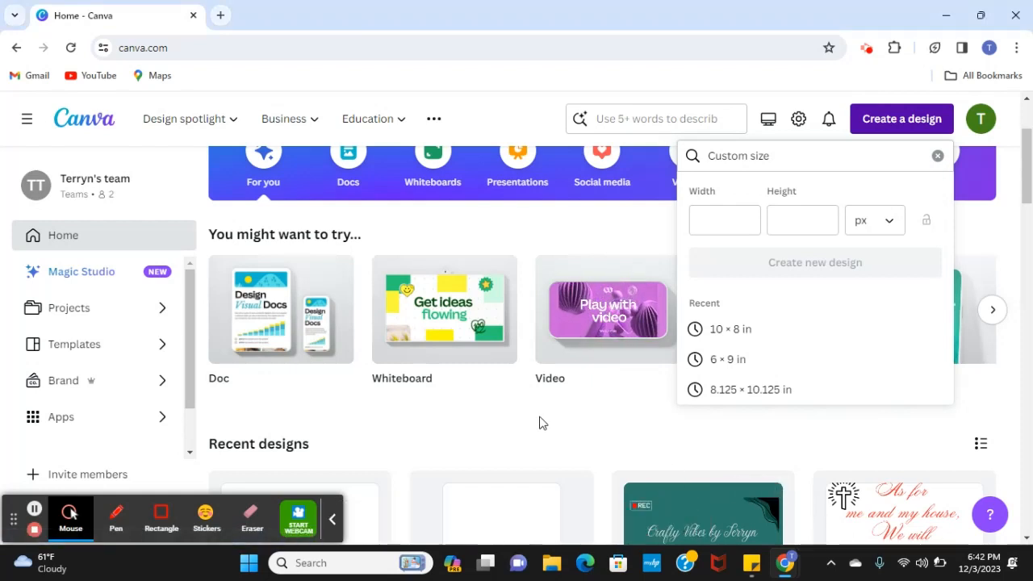
left_click(332, 519)
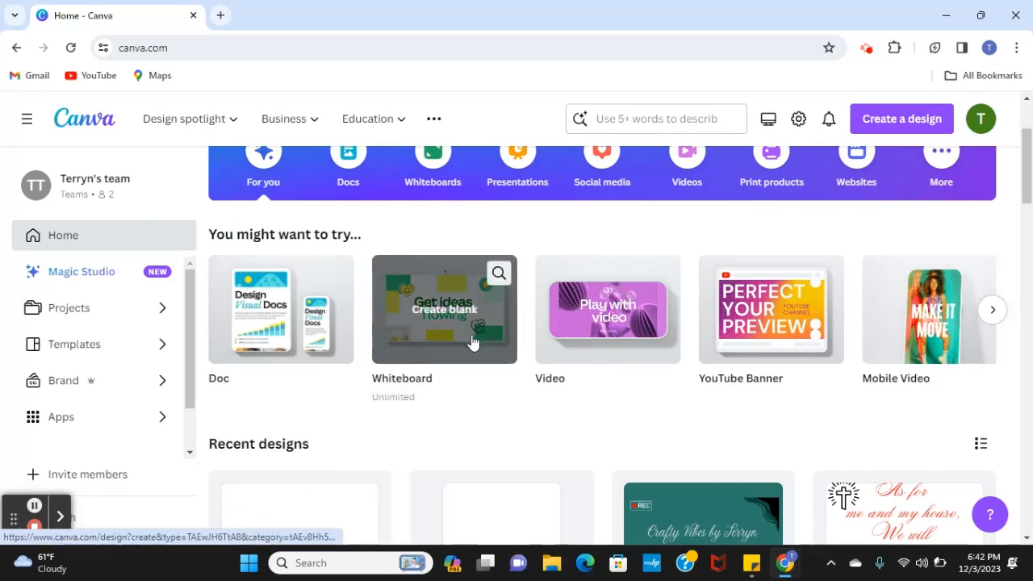
Create a new blank design with a custom size of 10 in wide by 8 in high.
left_click(903, 127)
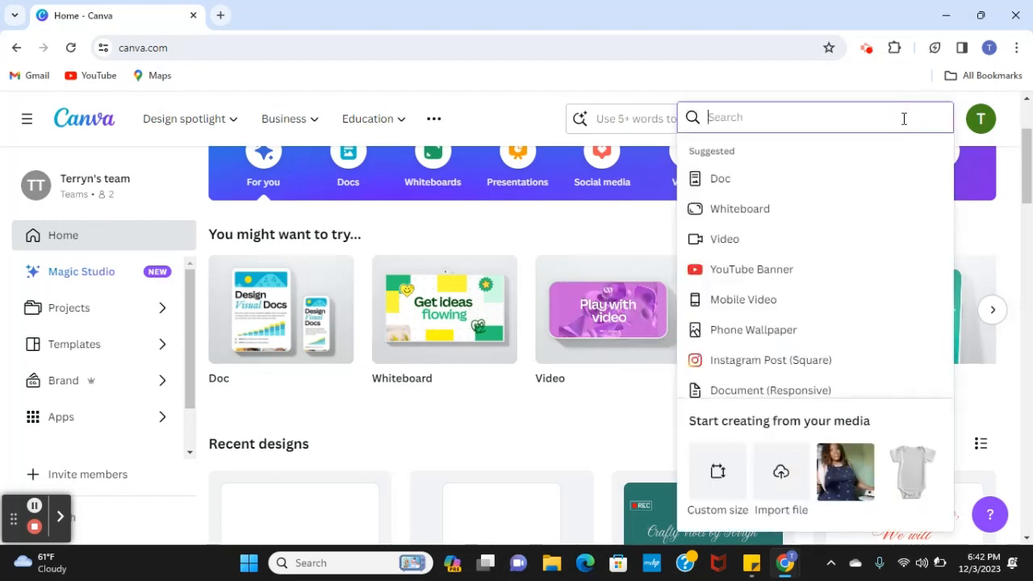
left_click(717, 479)
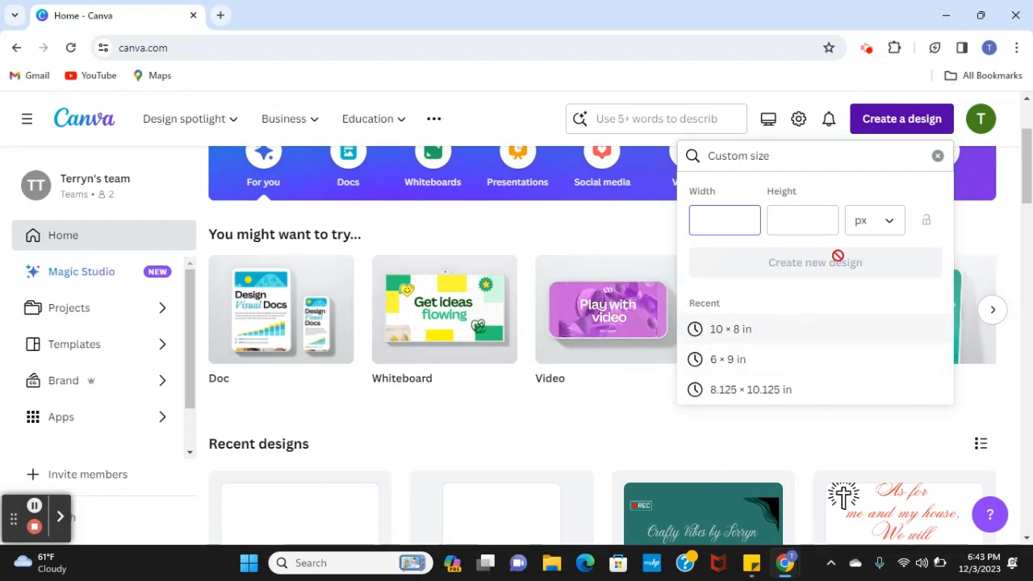
left_click(887, 230)
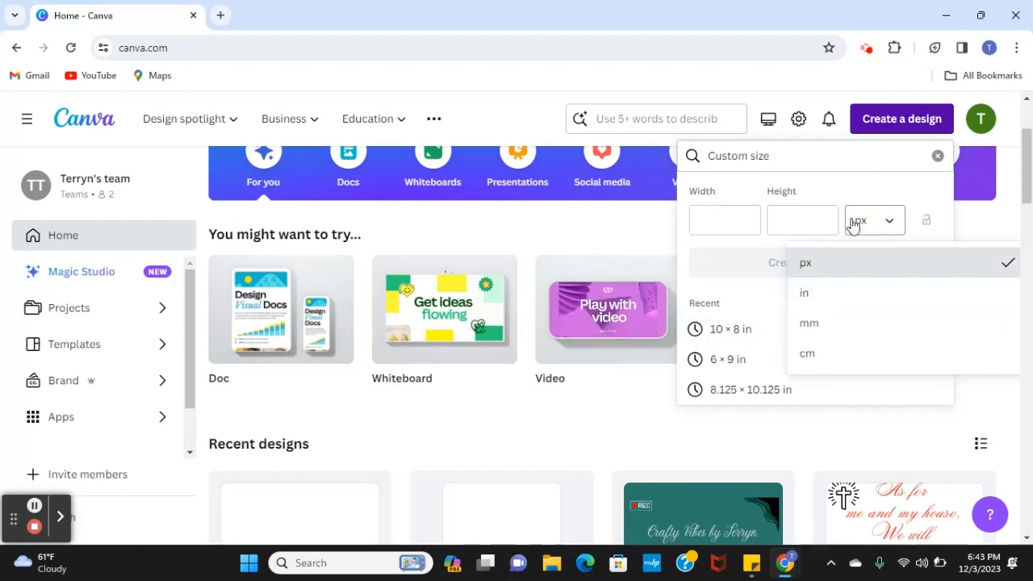
left_click(822, 294)
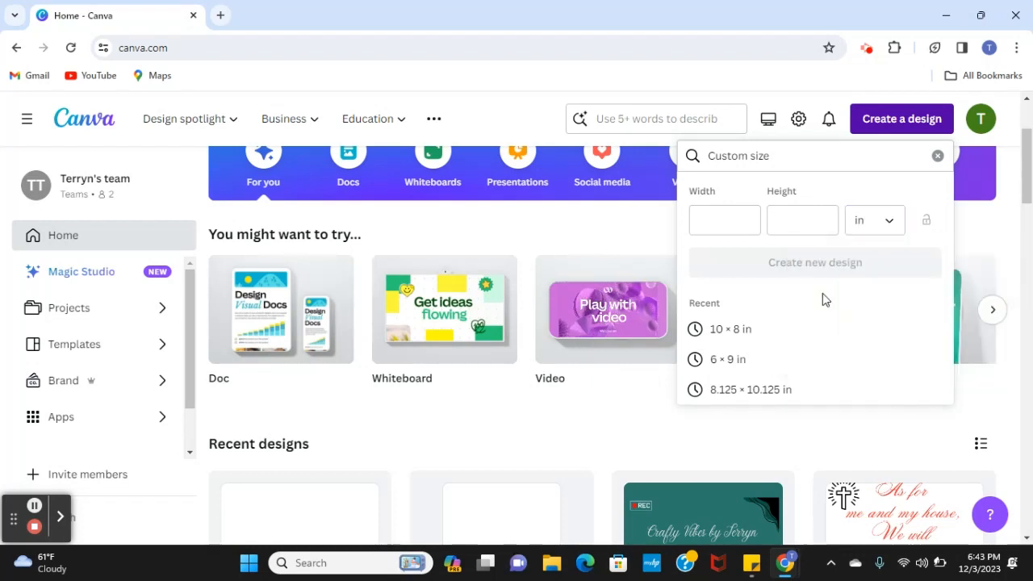
left_click(734, 228)
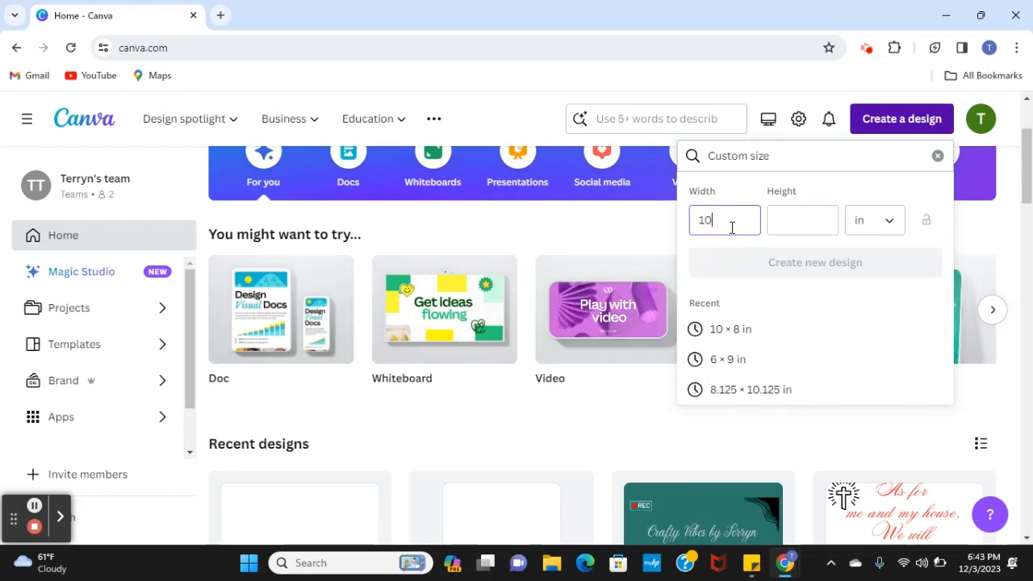
key("Tab")
type("8")
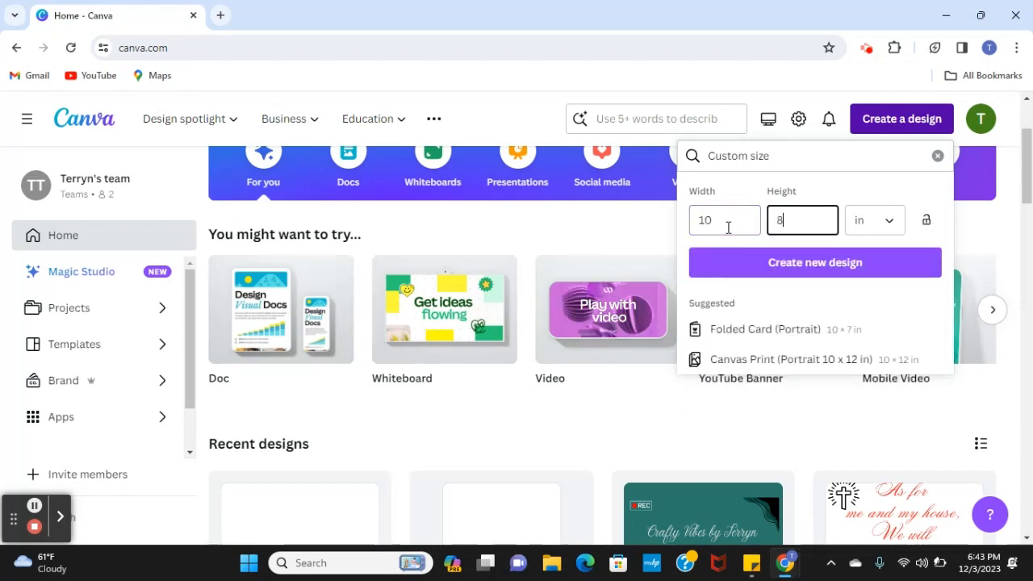
left_click(802, 265)
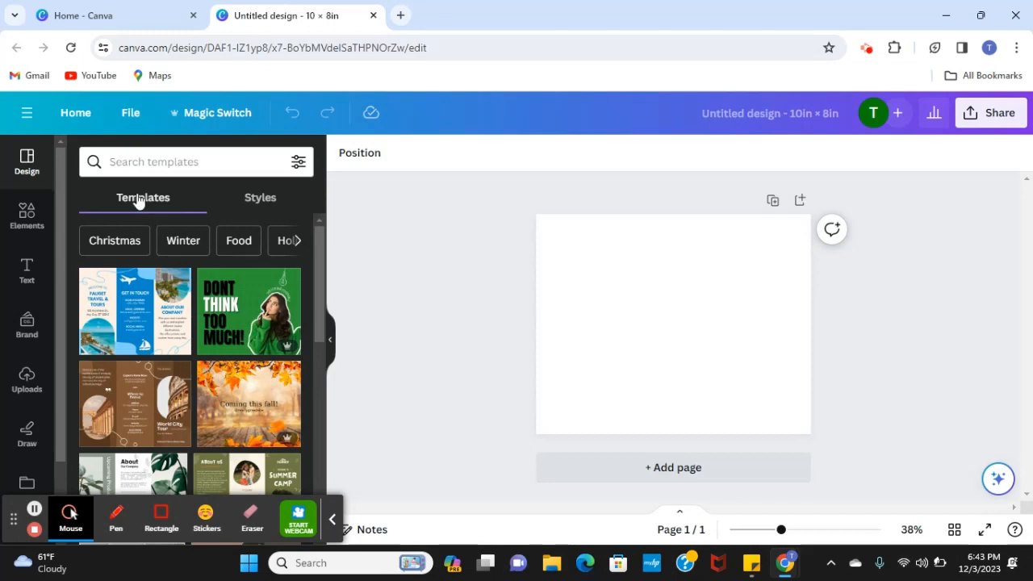
Search the elements for "M" and show all matching frames.
left_click(27, 218)
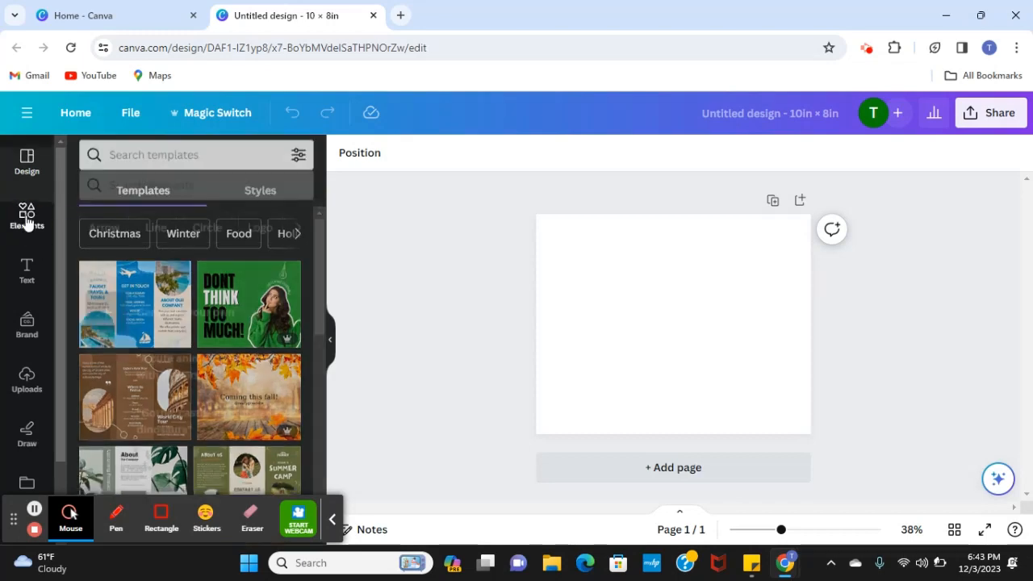
left_click(117, 159)
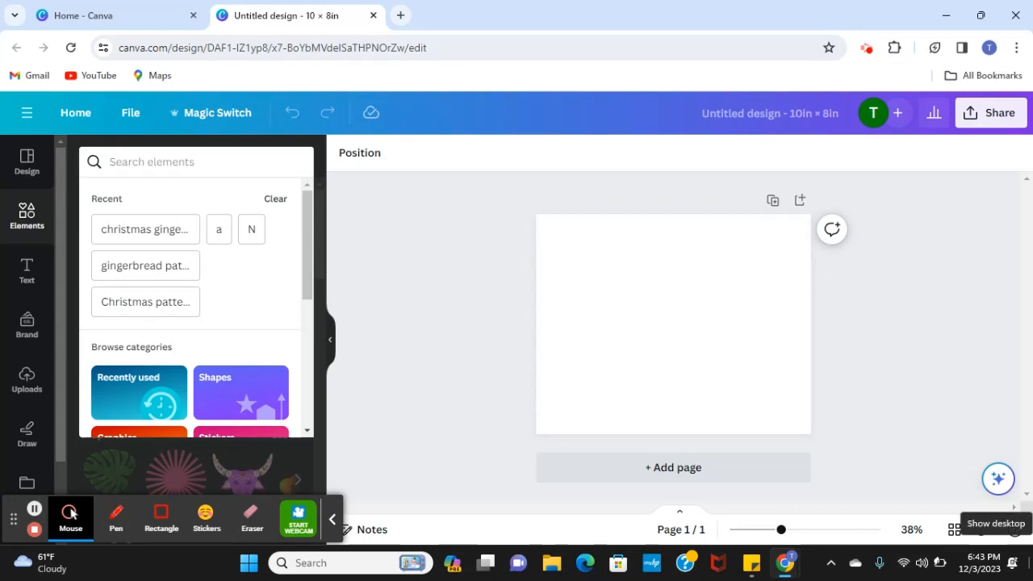
type("M")
key("Return")
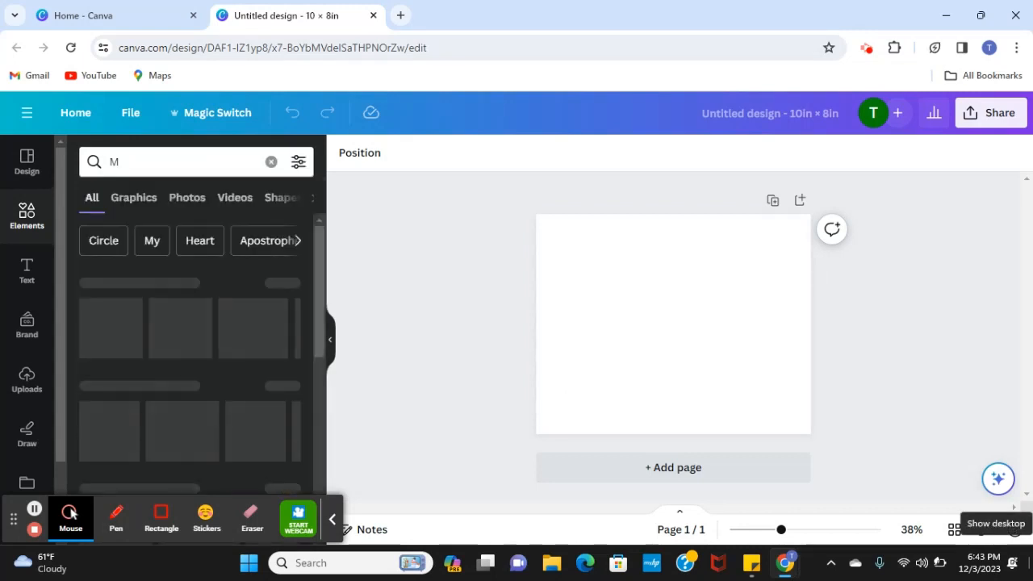
scroll(114, 214, "down", 3)
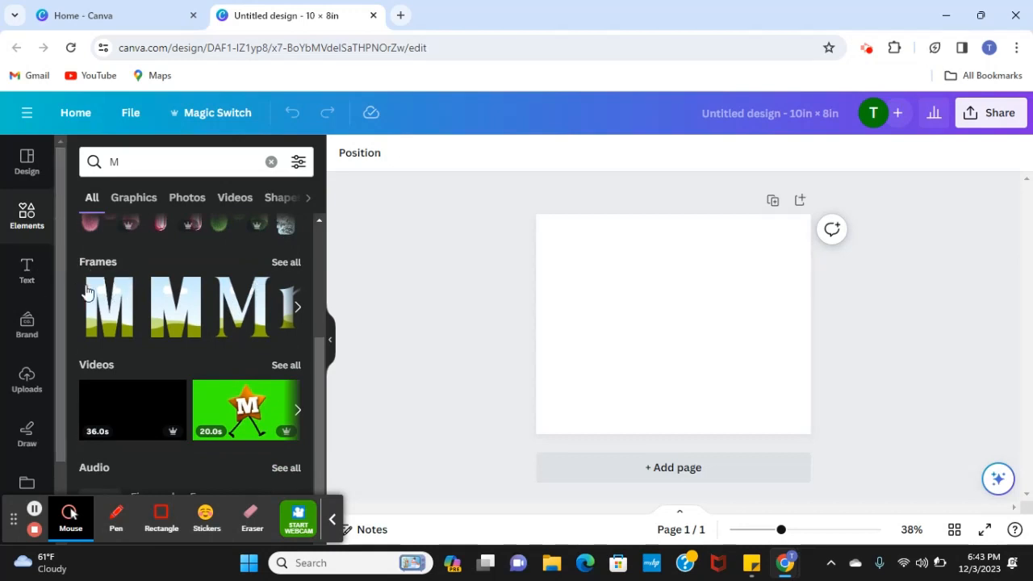
left_click(285, 263)
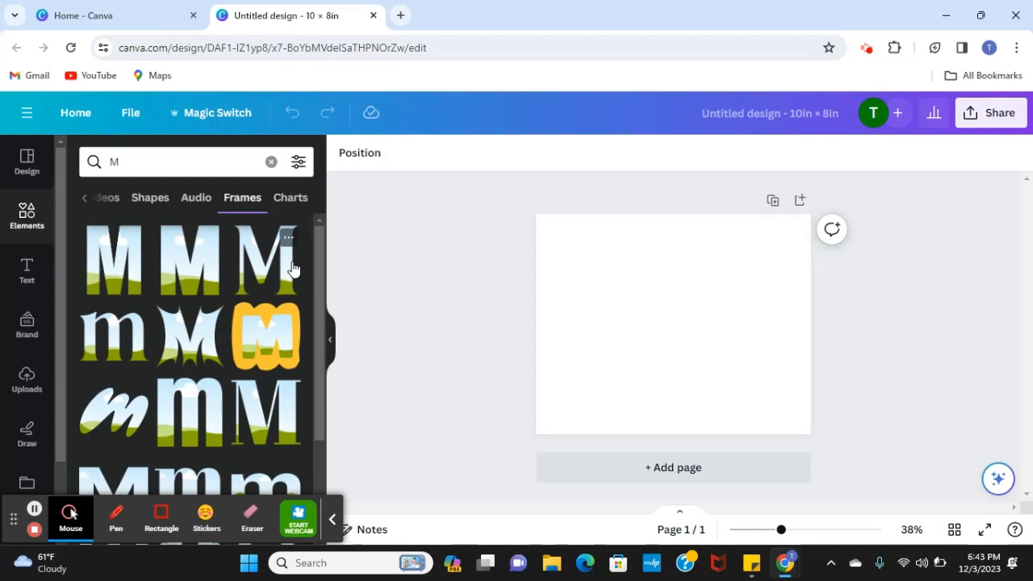
Add the bold block capital M frame from the first row of results and place it in the page's upper-left area.
scroll(263, 301, "down", 1)
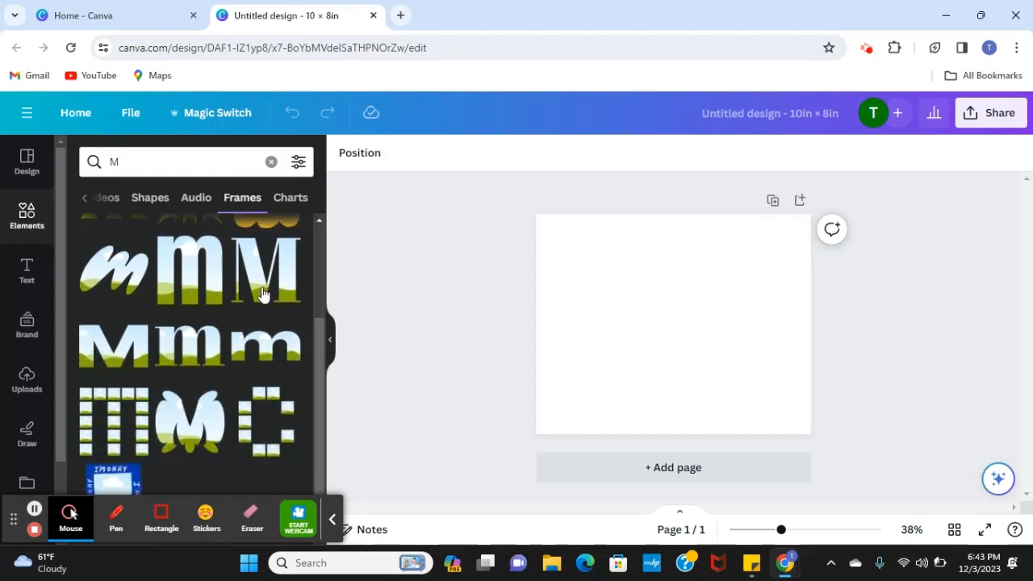
scroll(252, 291, "up", 1)
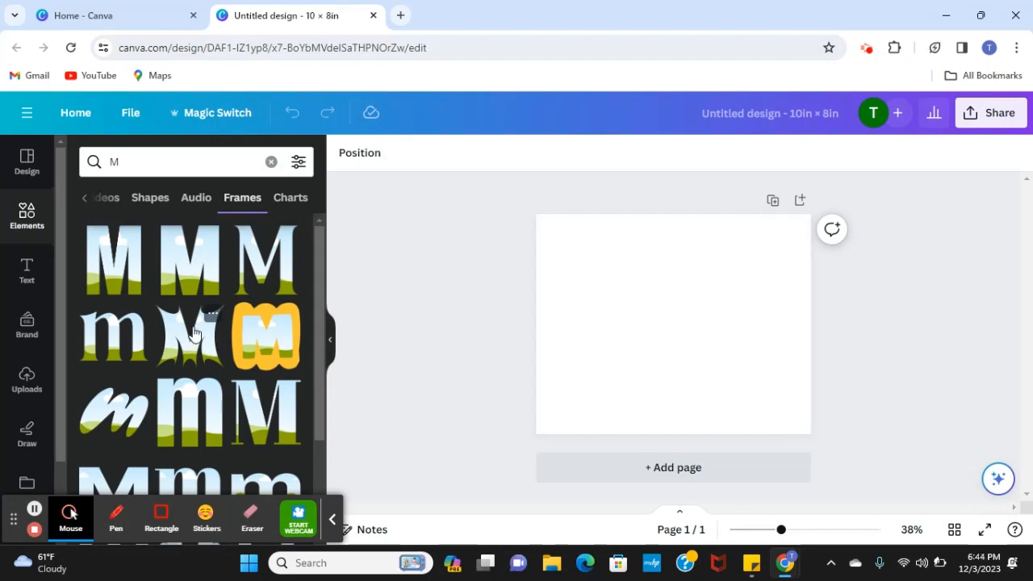
scroll(193, 333, "down", 1)
scroll(194, 334, "down", 1)
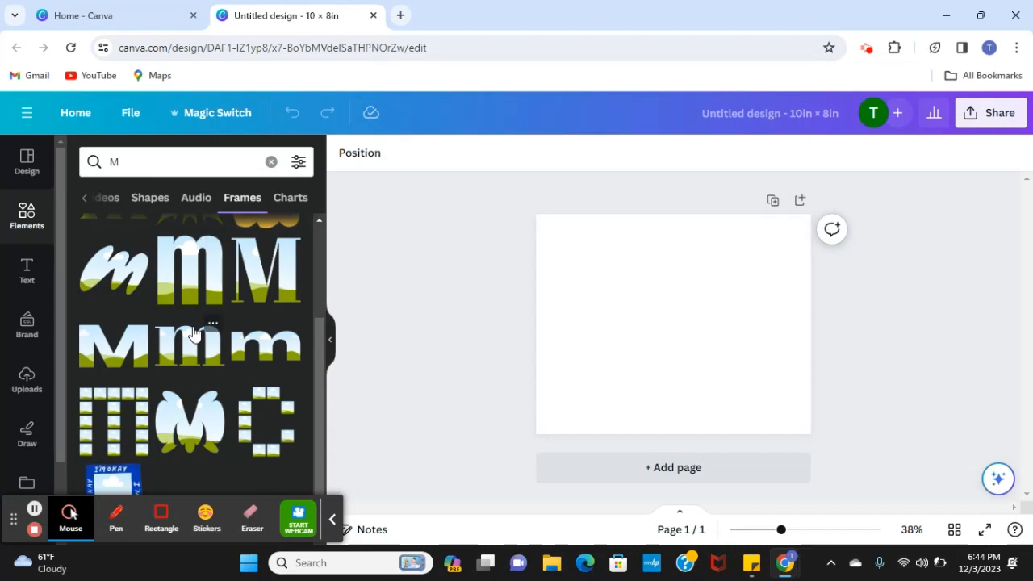
scroll(194, 333, "up", 2)
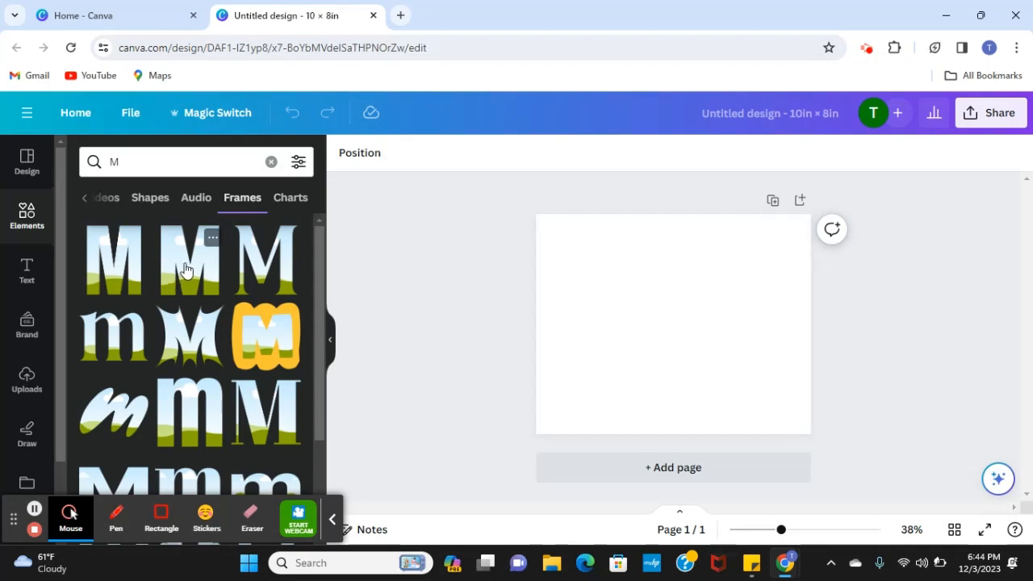
left_click(177, 274)
left_click_drag(670, 309, 593, 283)
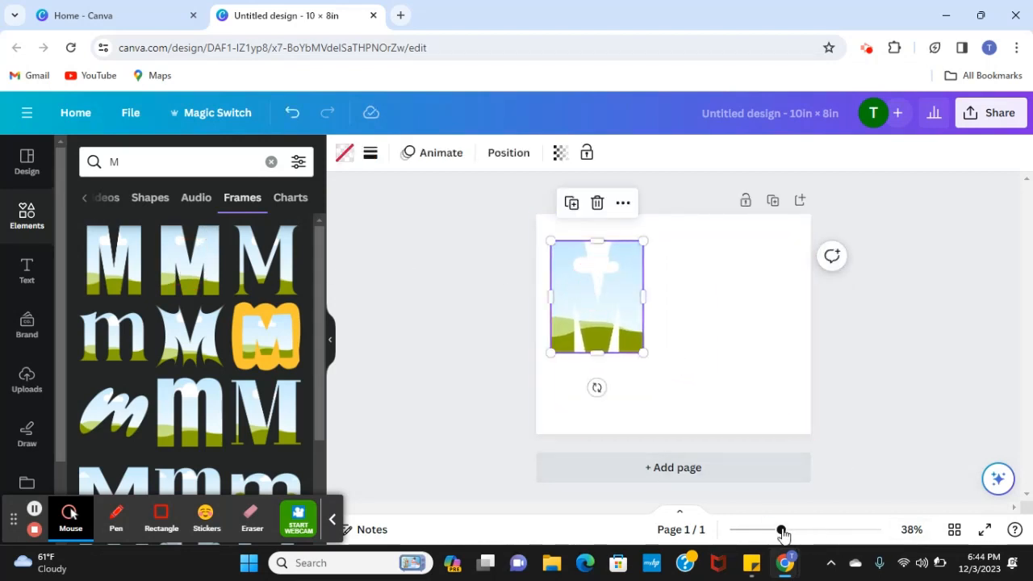
Move the capital M frame closer to the page's upper-left corner and scale it down to a bit over half its size.
left_click_drag(780, 530, 816, 533)
scroll(835, 461, "up", 2)
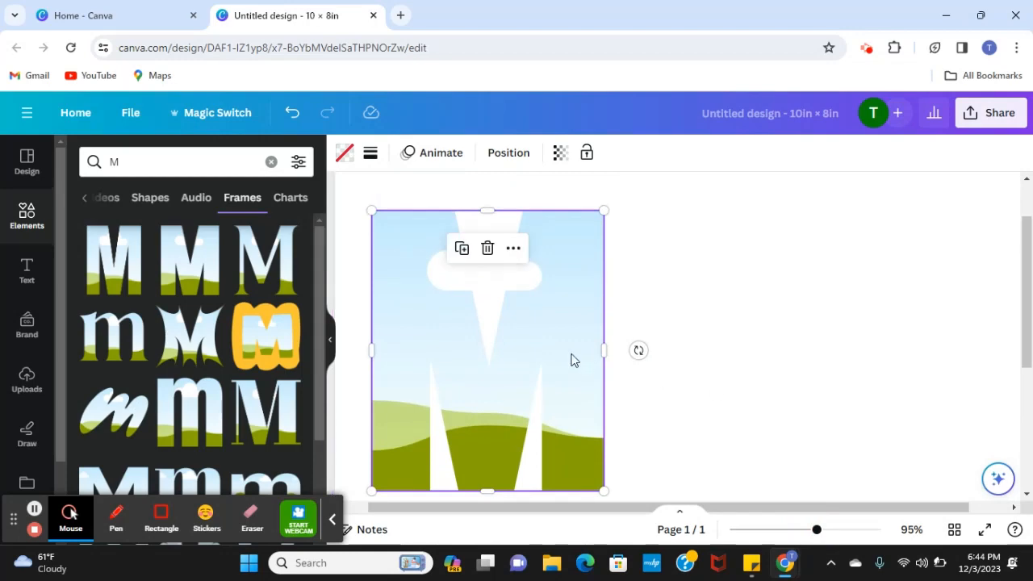
left_click_drag(572, 357, 567, 327)
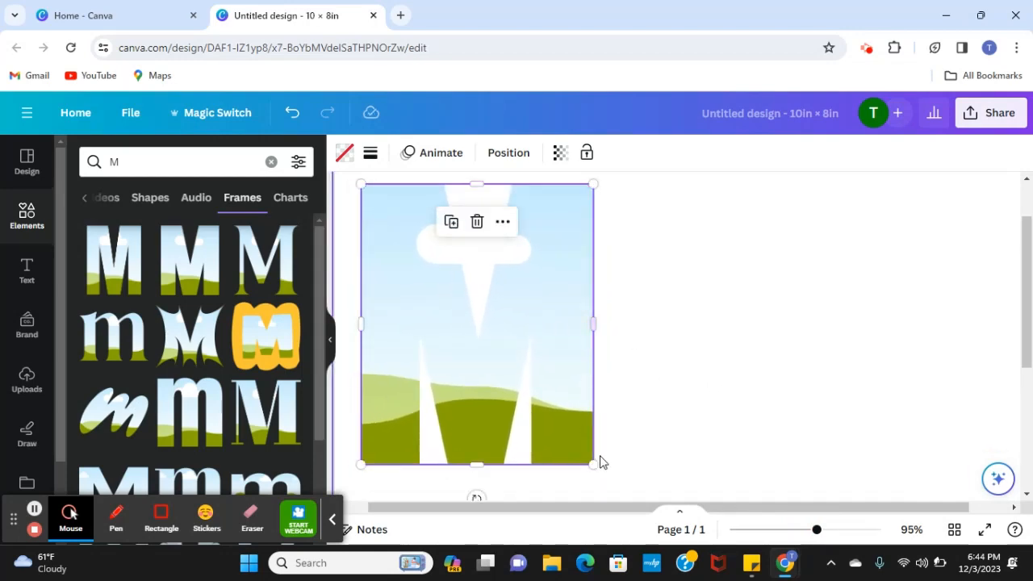
left_click_drag(592, 466, 571, 431)
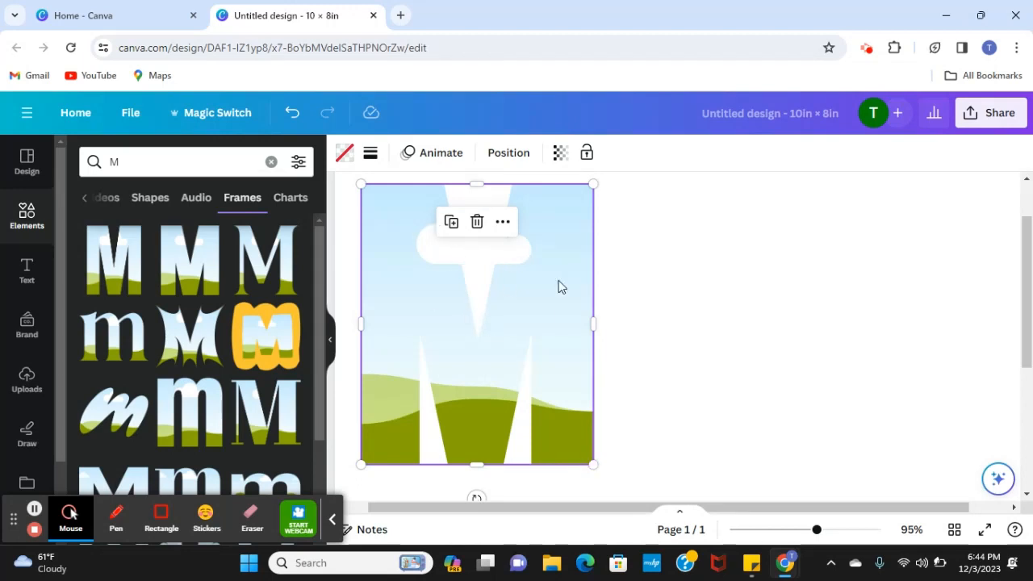
left_click(796, 242)
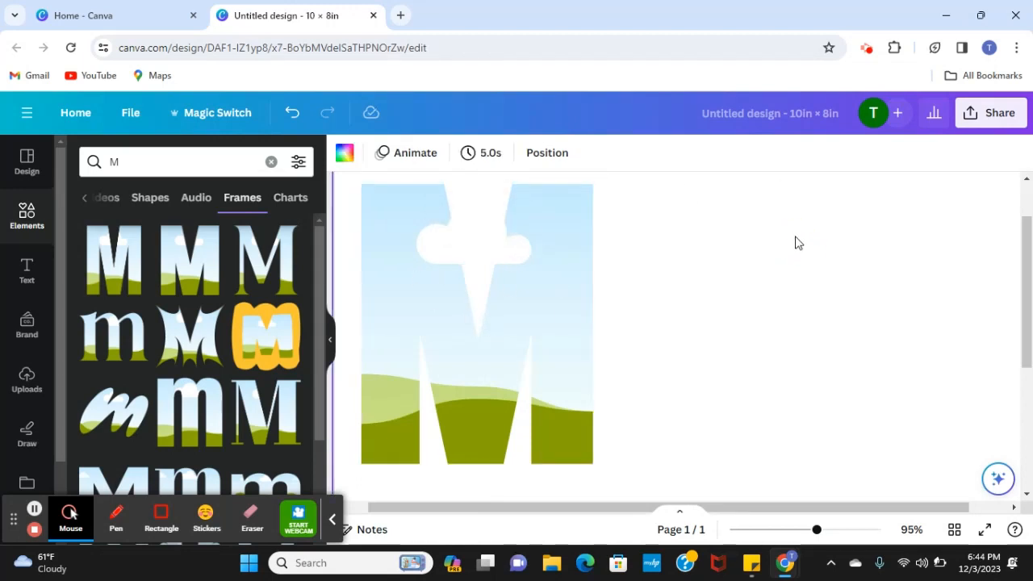
left_click(442, 284)
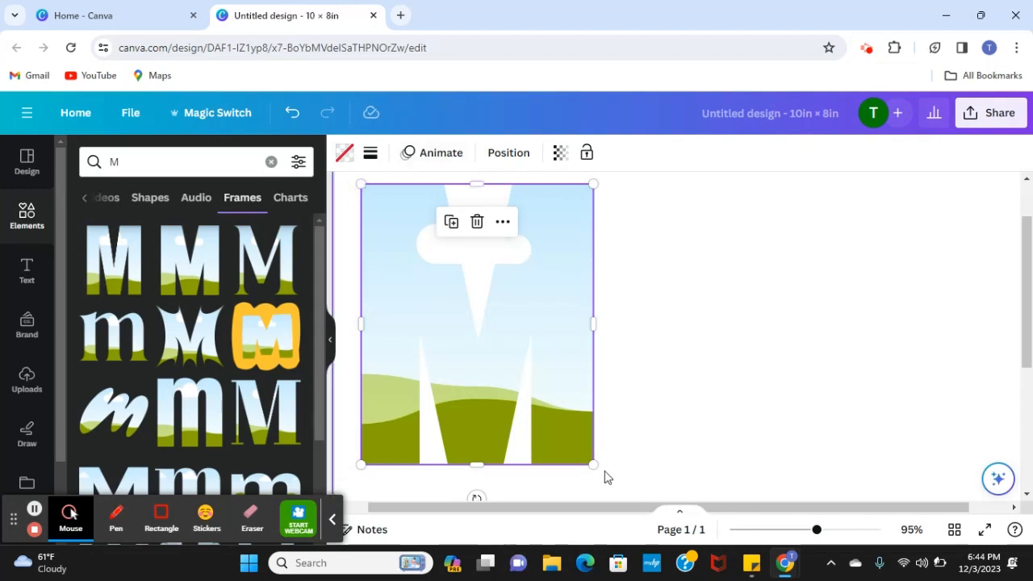
left_click_drag(591, 461, 526, 335)
scroll(659, 389, "up", 1)
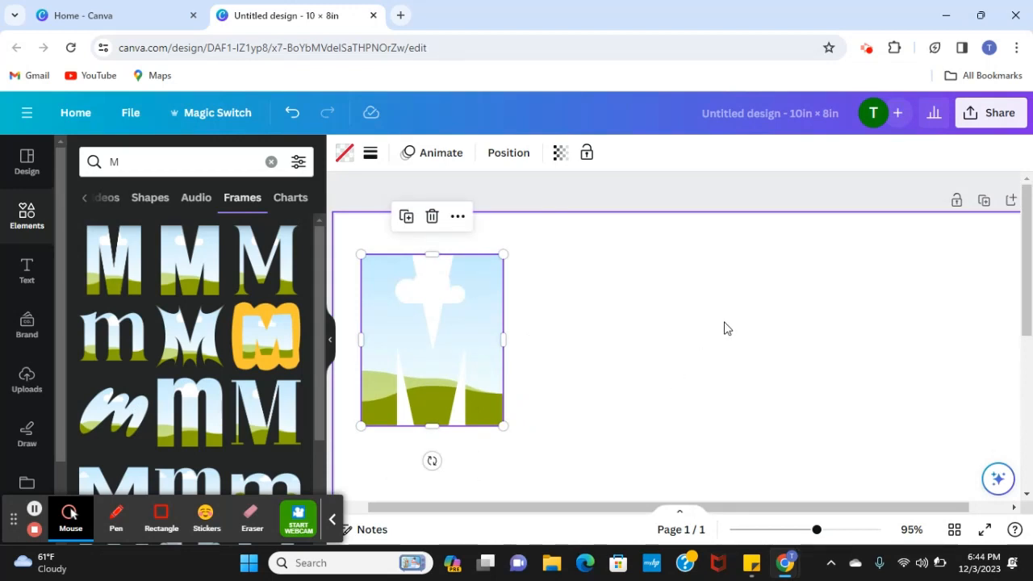
Add the lowercase serif m frame, shrink it, and place it right of the capital M with a letter-wide gap and aligned bottoms.
scroll(743, 314, "down", 1)
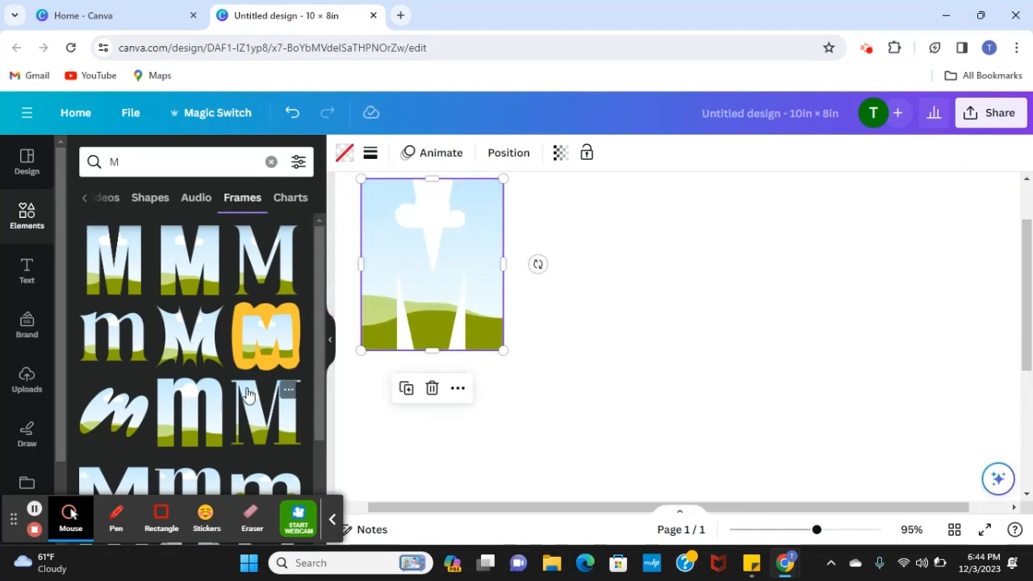
scroll(247, 392, "down", 3)
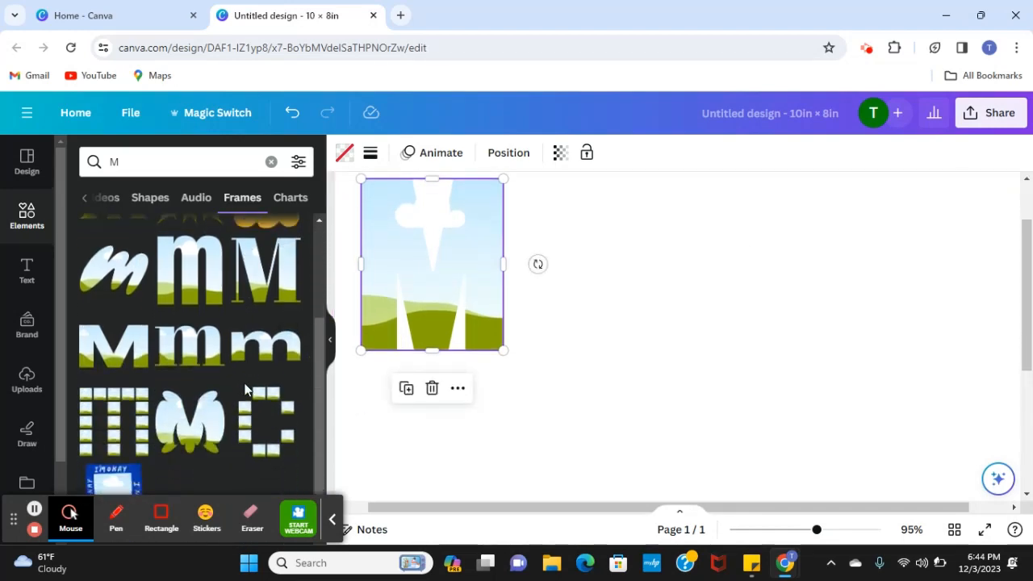
scroll(247, 391, "up", 3)
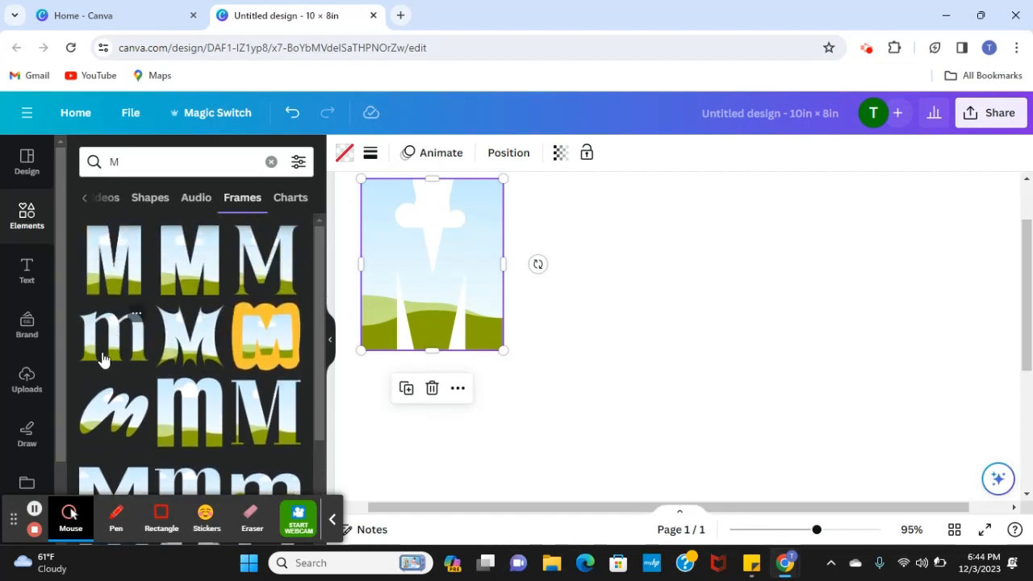
left_click(100, 345)
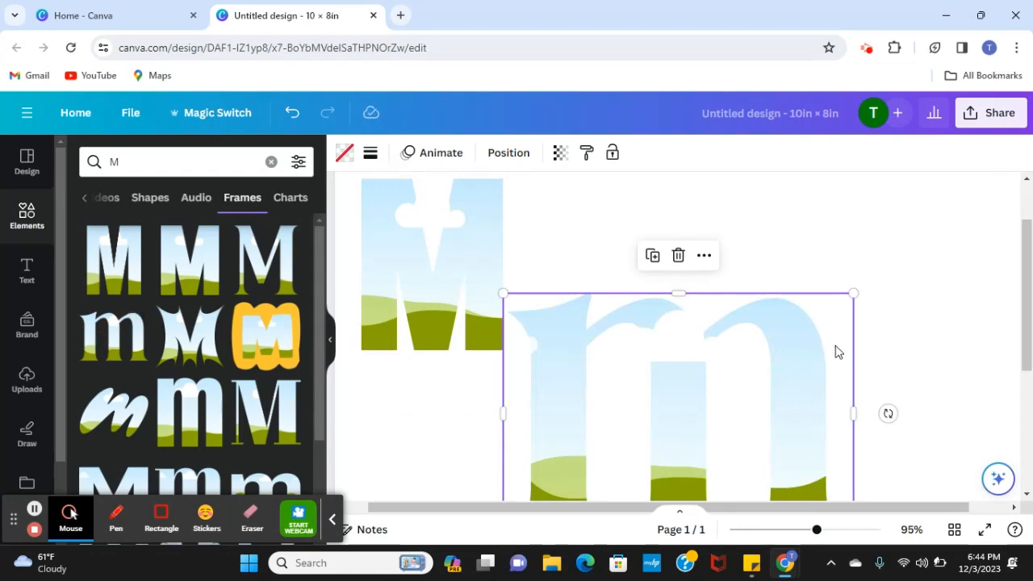
left_click_drag(834, 350, 681, 333)
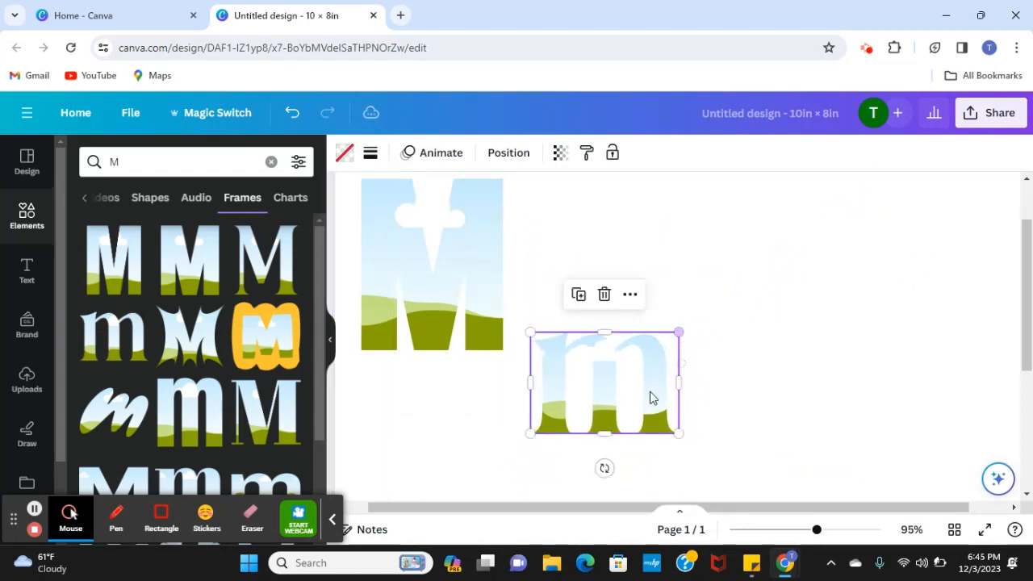
left_click_drag(653, 396, 772, 328)
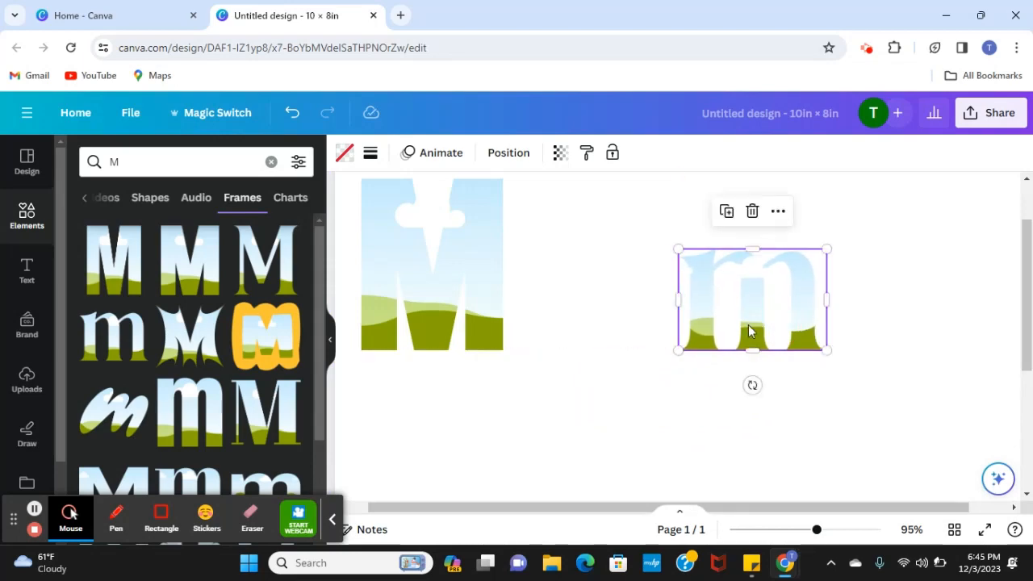
Search the frames for the letter "a" and browse the available letter styles.
left_click(136, 162)
key("BackSpace")
type("a")
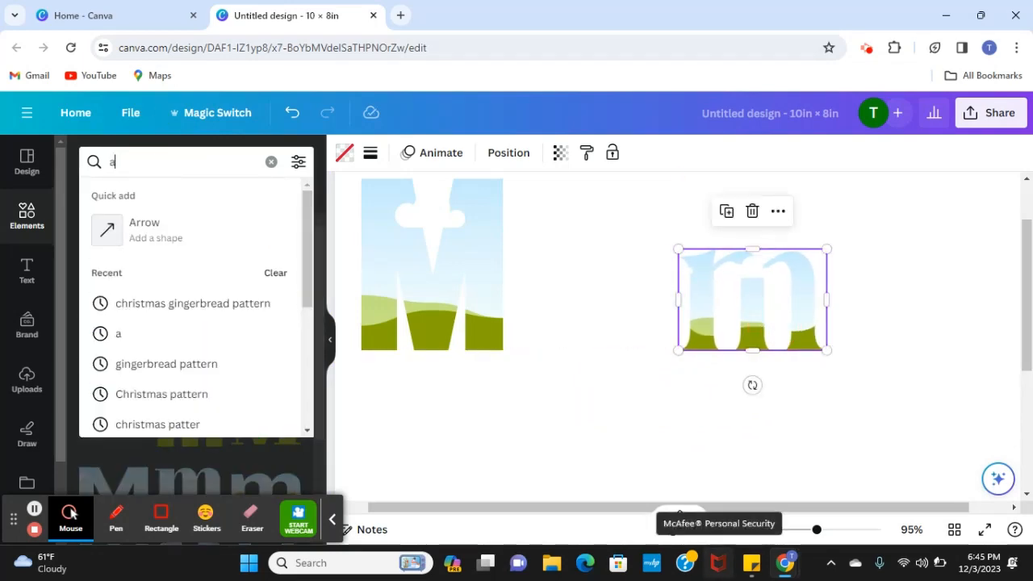
key("Return")
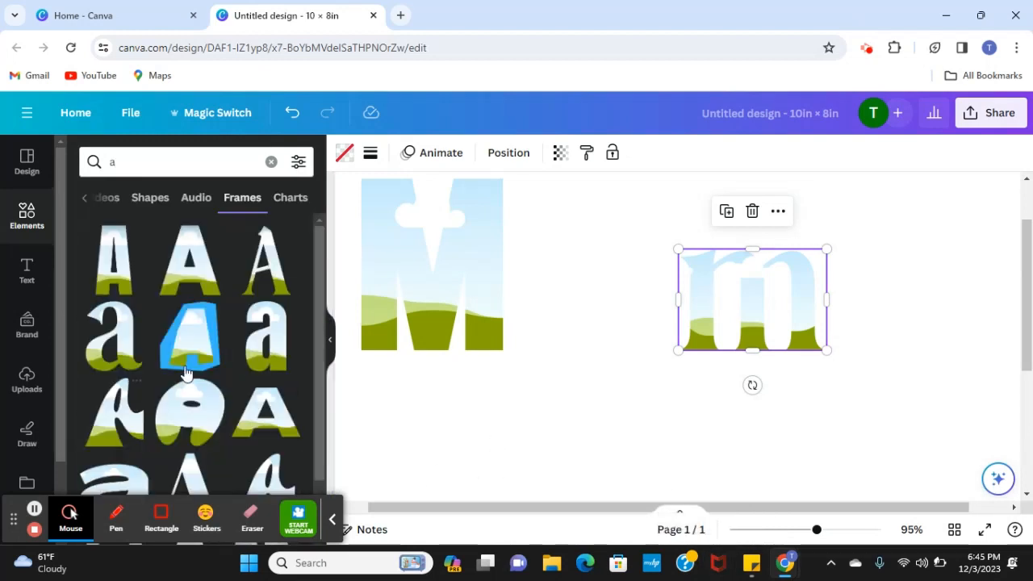
scroll(121, 370, "down", 1)
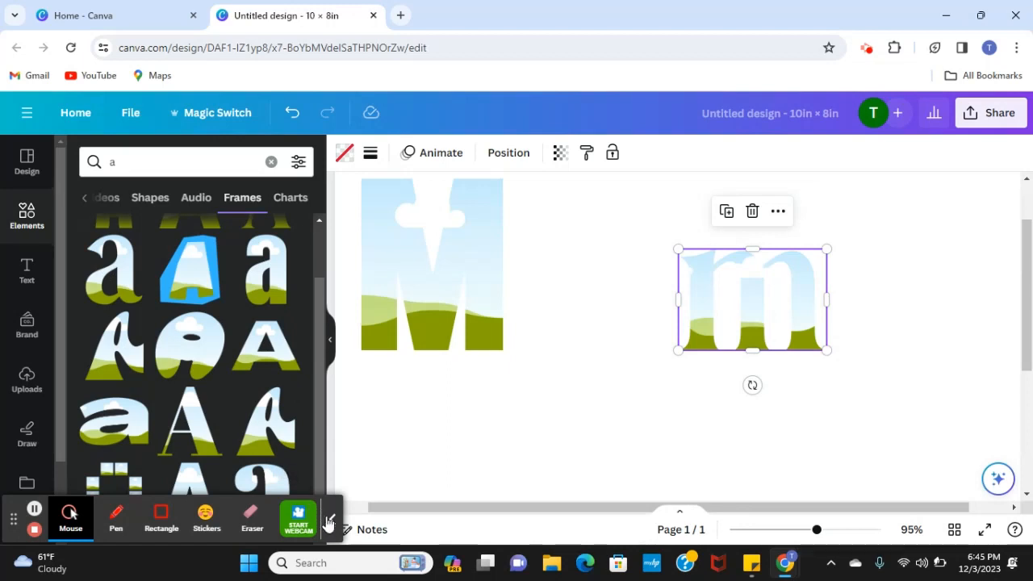
left_click(329, 523)
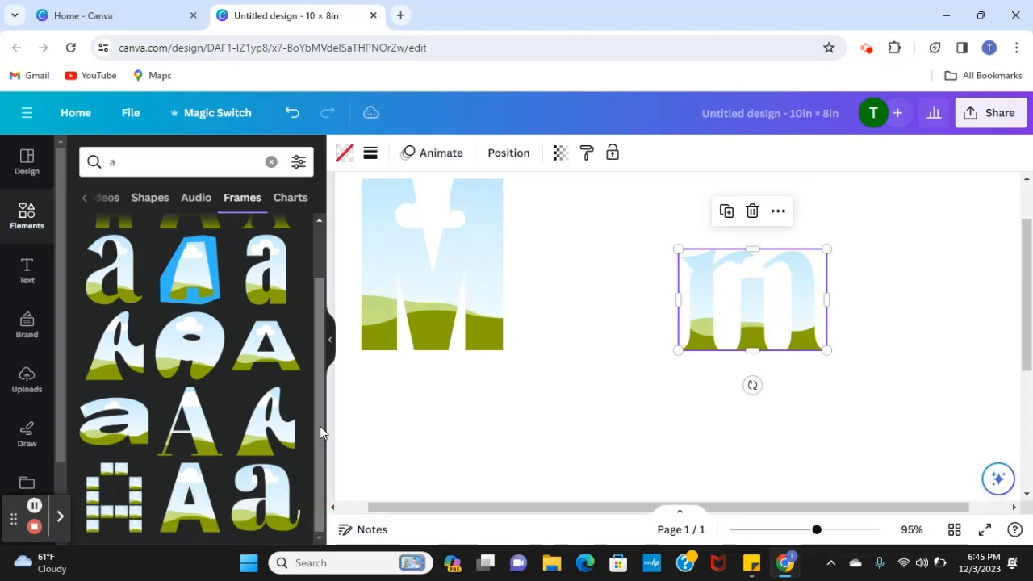
Add the bold lowercase a frame from the third column of results and move it between the capital M and the m.
scroll(321, 416, "up", 1)
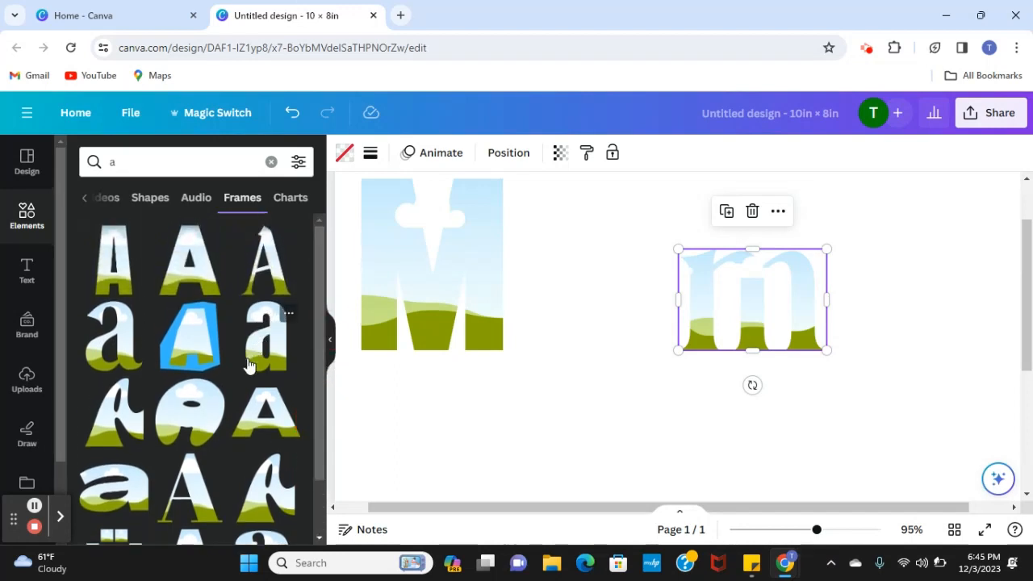
scroll(264, 355, "down", 1)
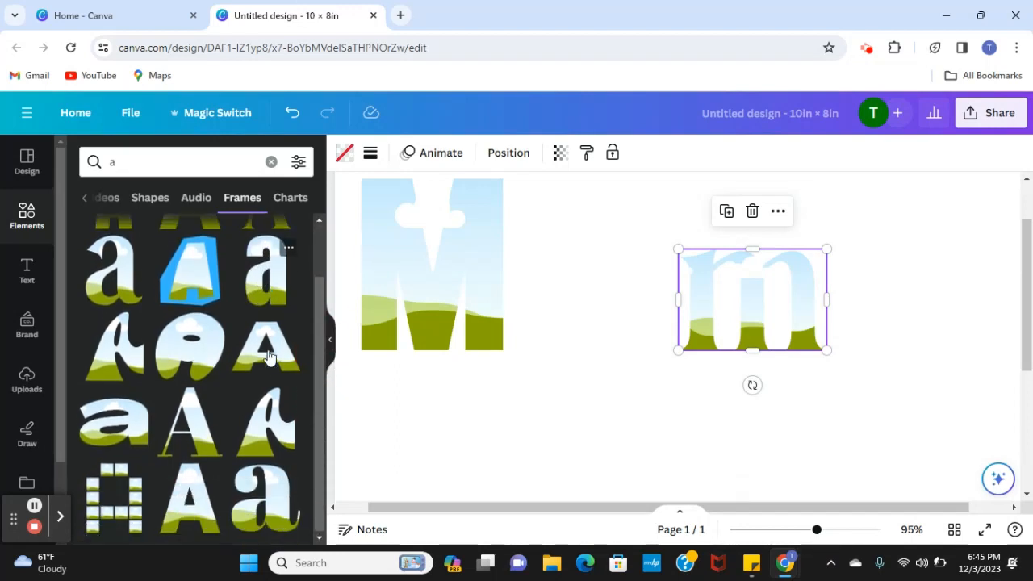
scroll(247, 524, "up", 1)
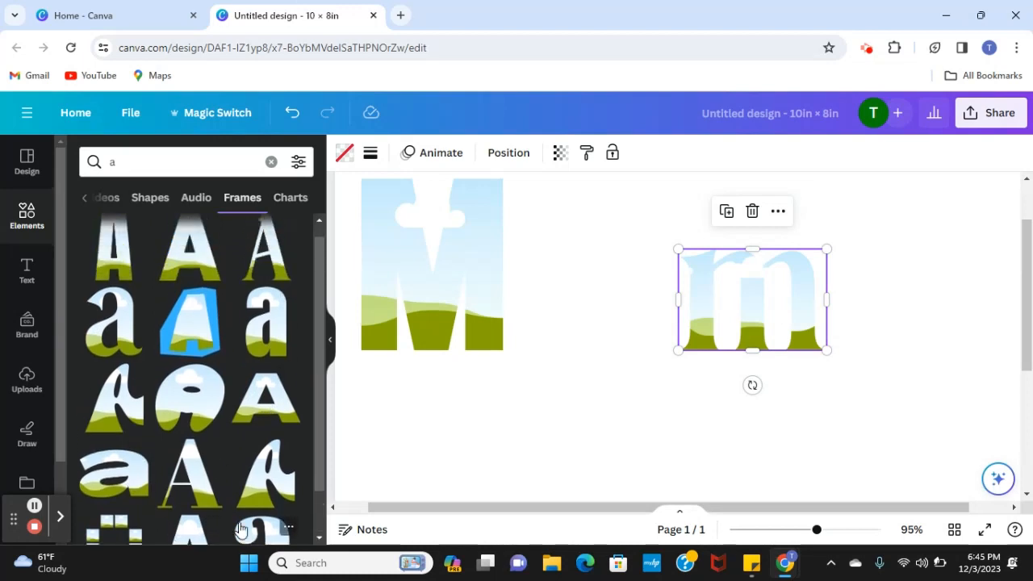
left_click(277, 329)
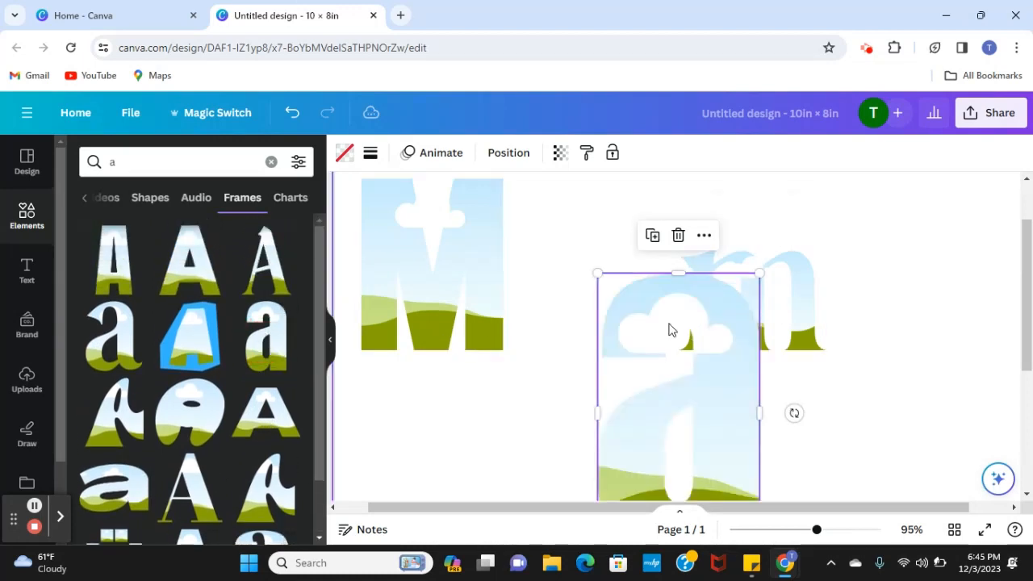
left_click_drag(619, 353, 585, 297)
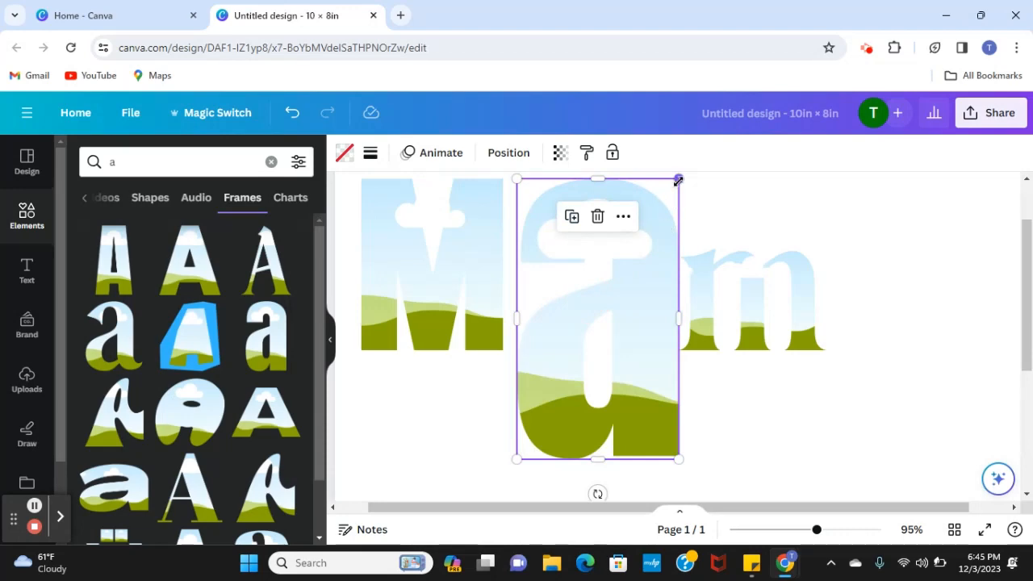
Shrink the a frame to the height of the m, align it between M and m, and shift the m slightly left.
left_click_drag(678, 178, 617, 377)
left_click_drag(537, 415, 605, 307)
left_click_drag(576, 242, 562, 266)
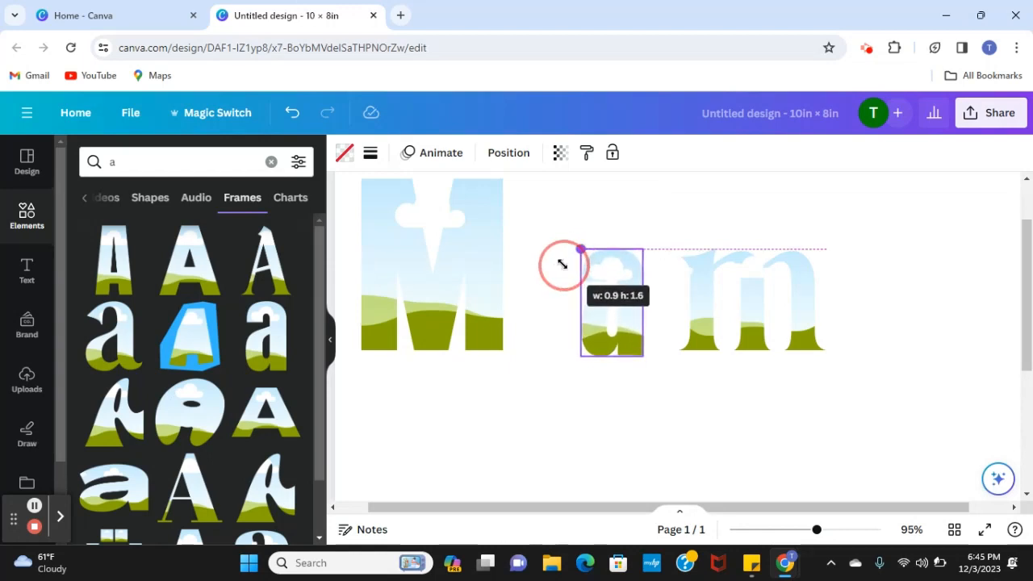
left_click_drag(562, 265, 564, 265)
left_click_drag(645, 355, 593, 325)
left_click_drag(745, 328, 731, 323)
Duplicate the a frame and place the copy after the m, aligned with the other lowercase letters.
right_click(597, 297)
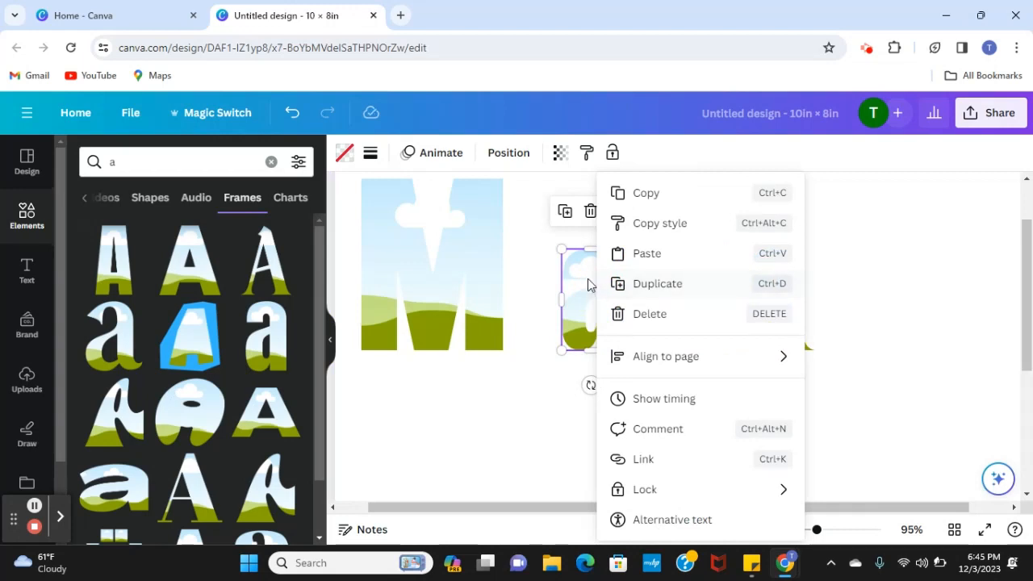
left_click(678, 285)
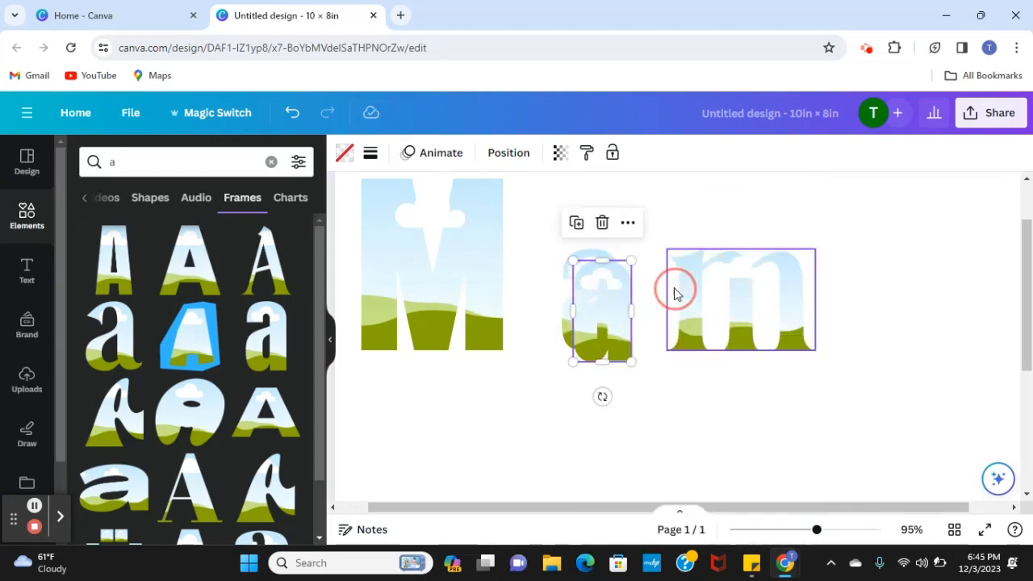
left_click_drag(599, 330, 901, 316)
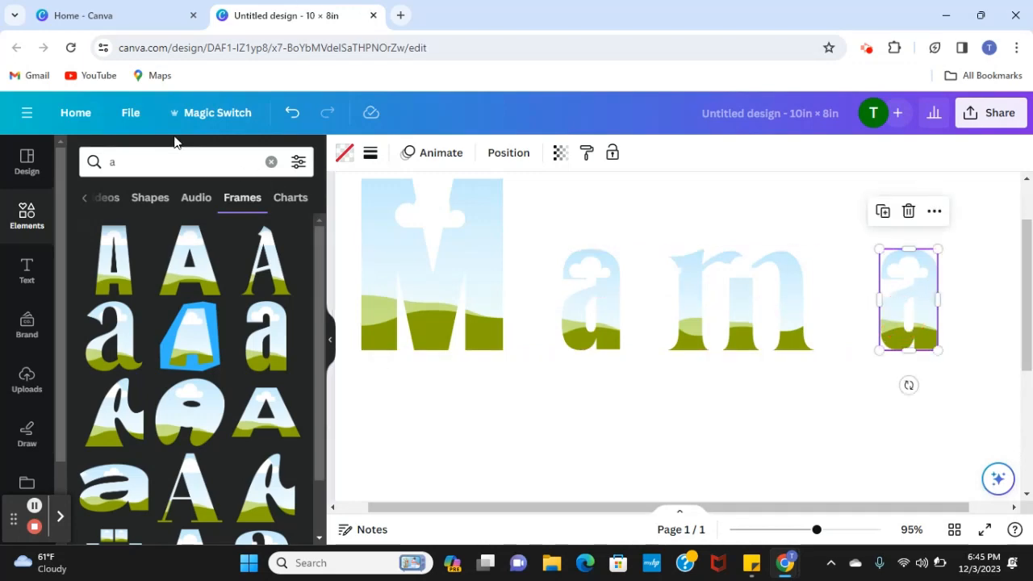
Replace the element search for "a" with a search for "Christmas Gingerbread Pattern".
left_click(127, 161)
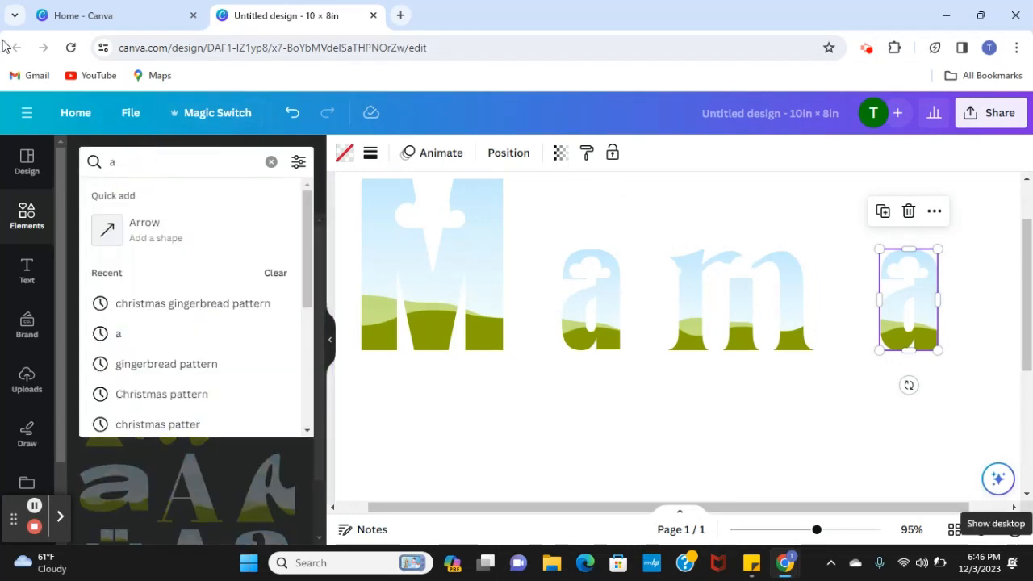
left_click(270, 162)
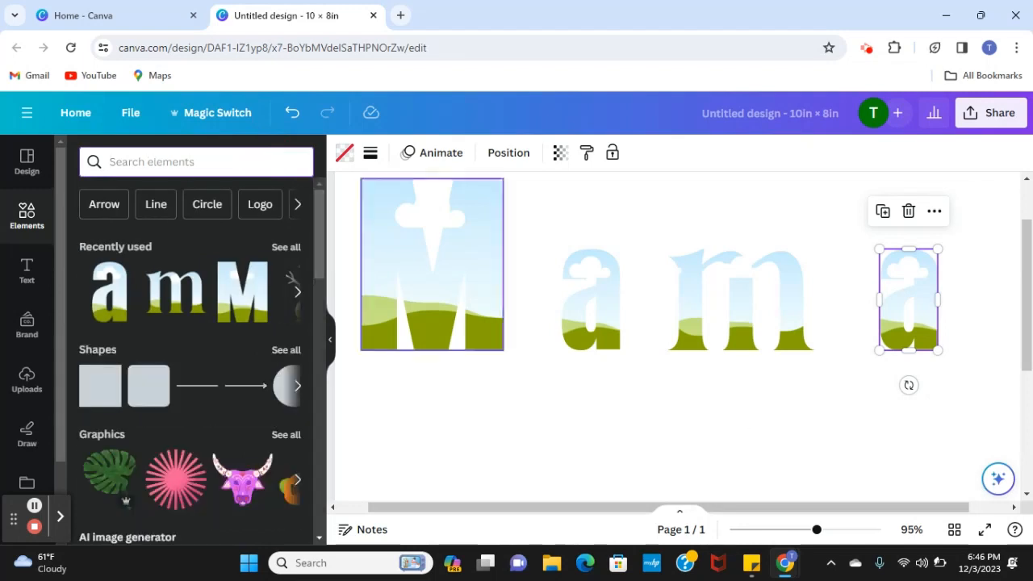
type("p")
key("BackSpace")
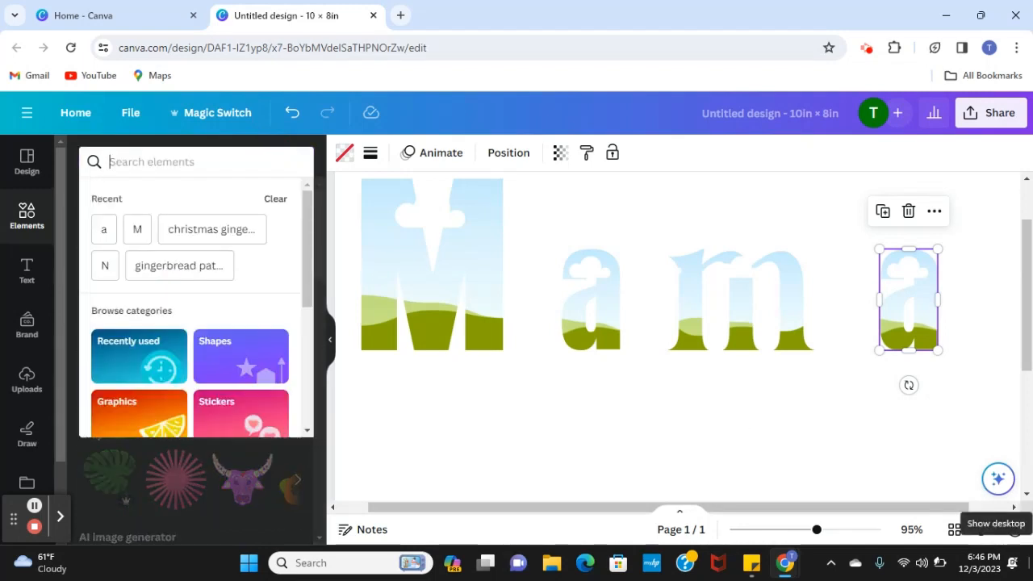
type("Christmas")
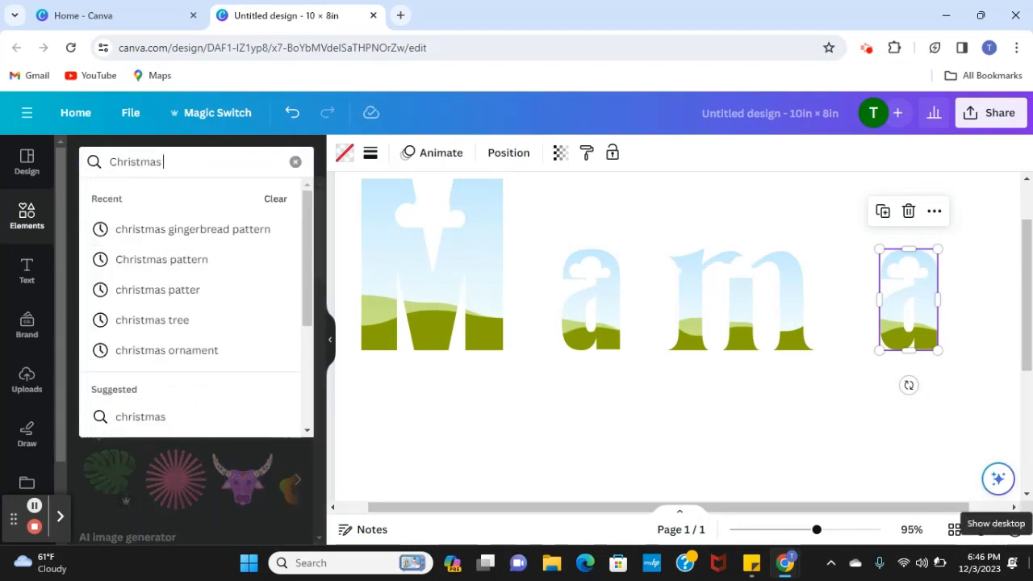
type("  Ginger")
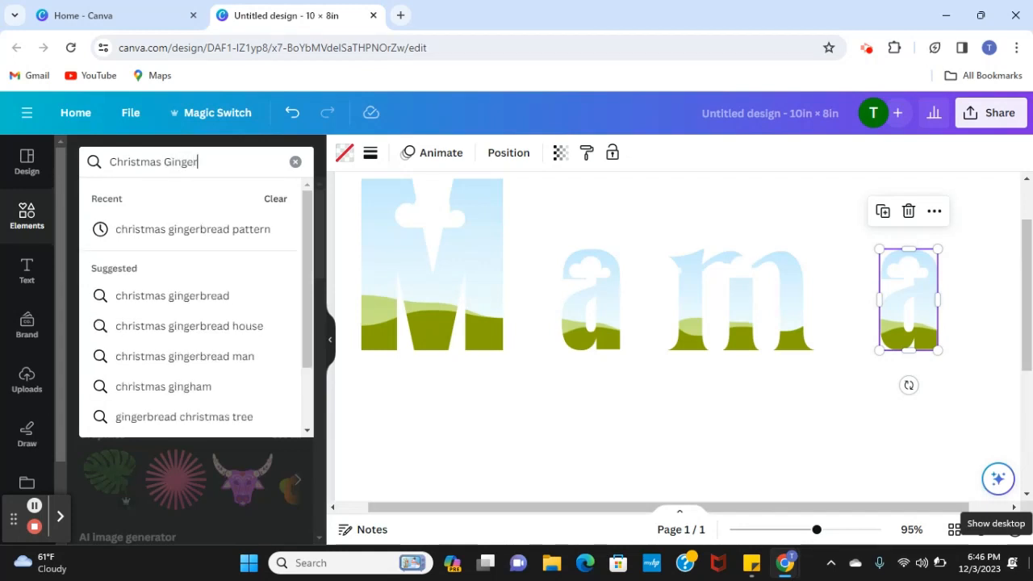
type("bread Pattern")
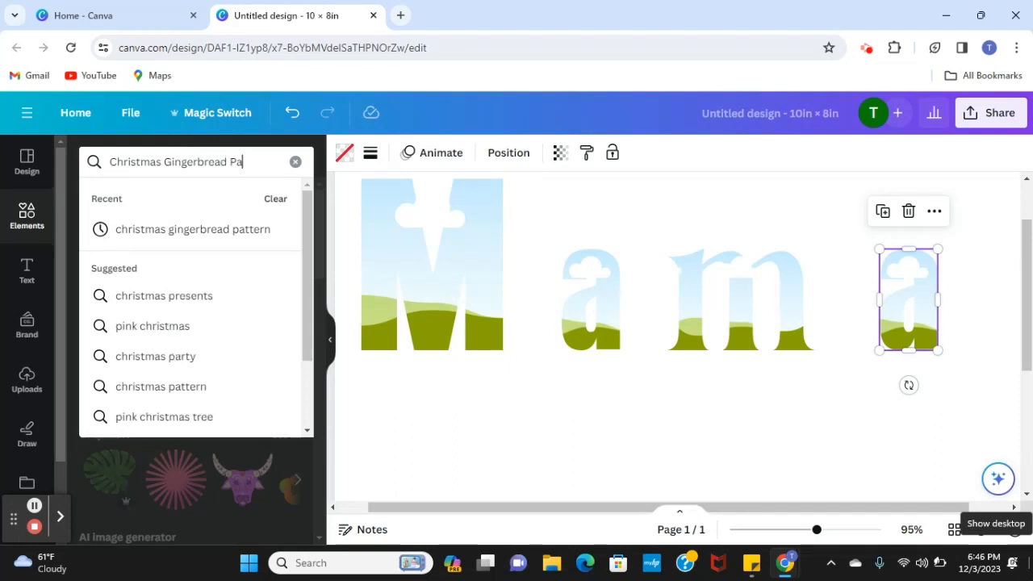
key("Return")
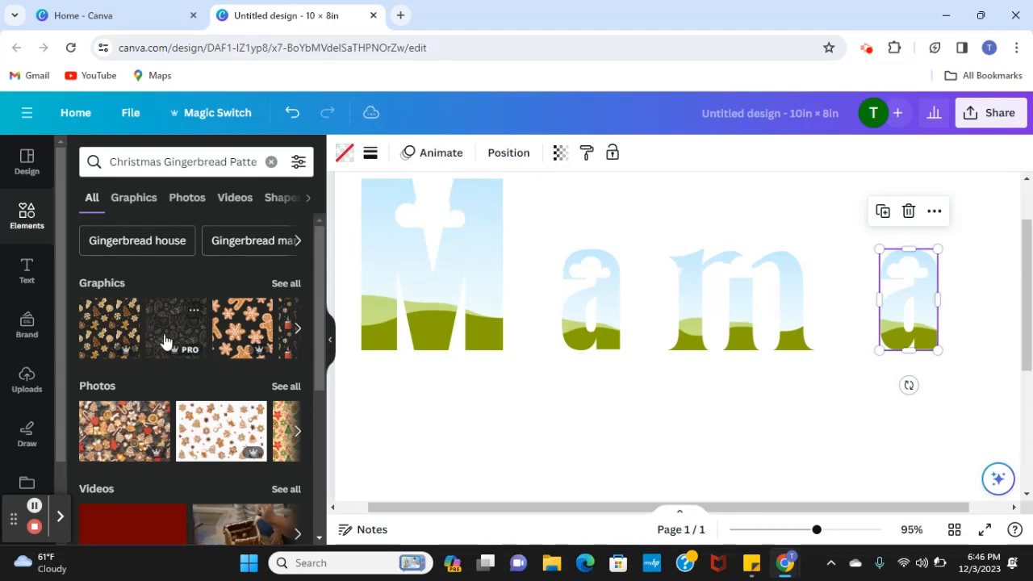
Try filling the lowercase m frame with the pattern photo of gingerbread houses, pink cupcakes and candies.
scroll(187, 355, "down", 1)
scroll(184, 375, "down", 3)
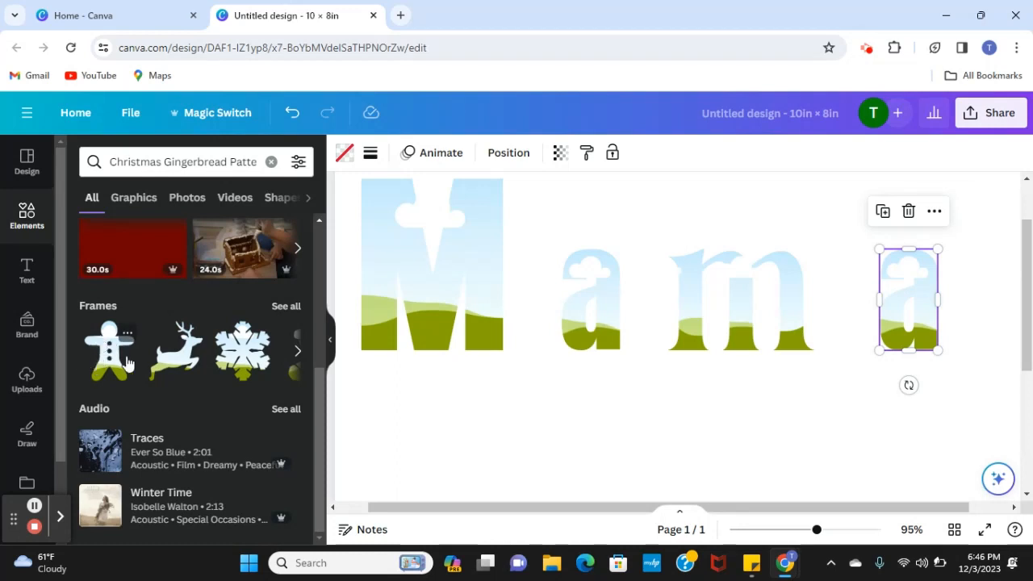
left_click(297, 353)
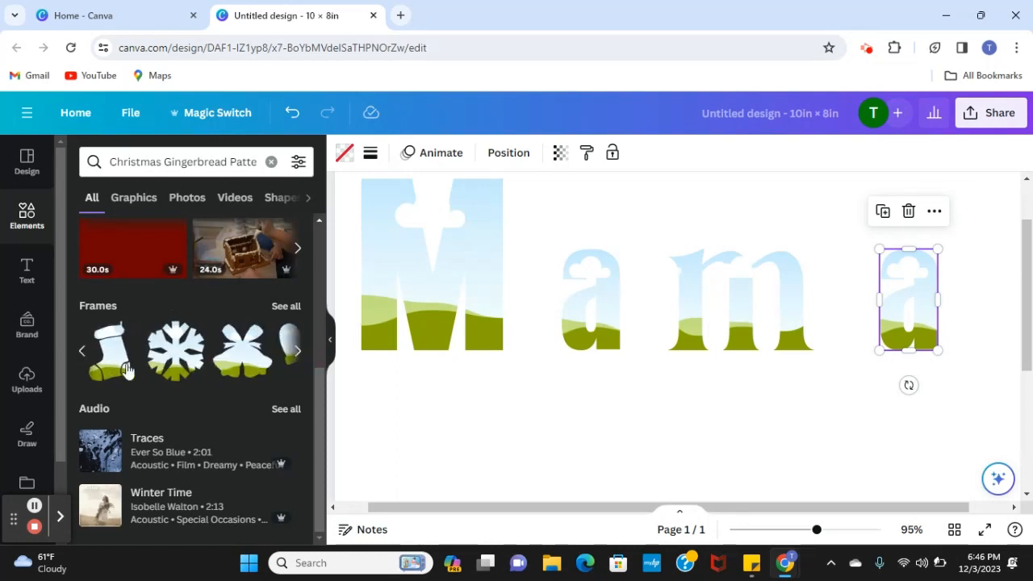
scroll(226, 359, "up", 3)
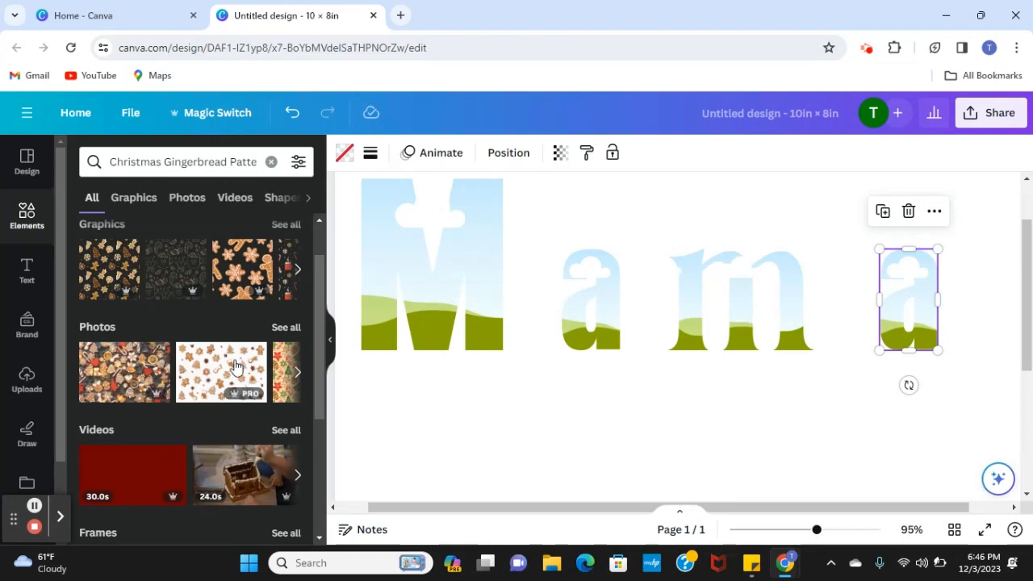
left_click(297, 375)
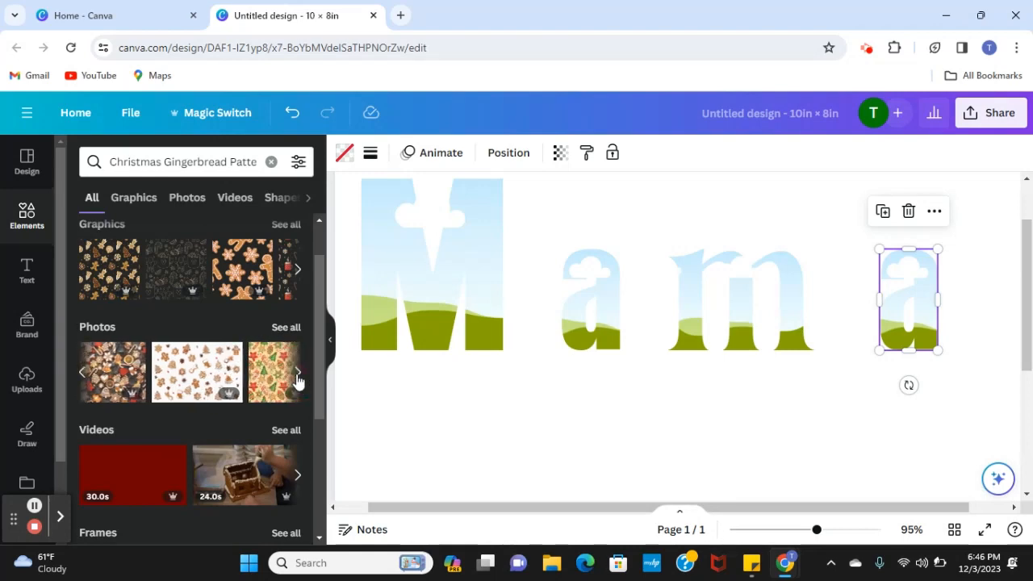
left_click(297, 375)
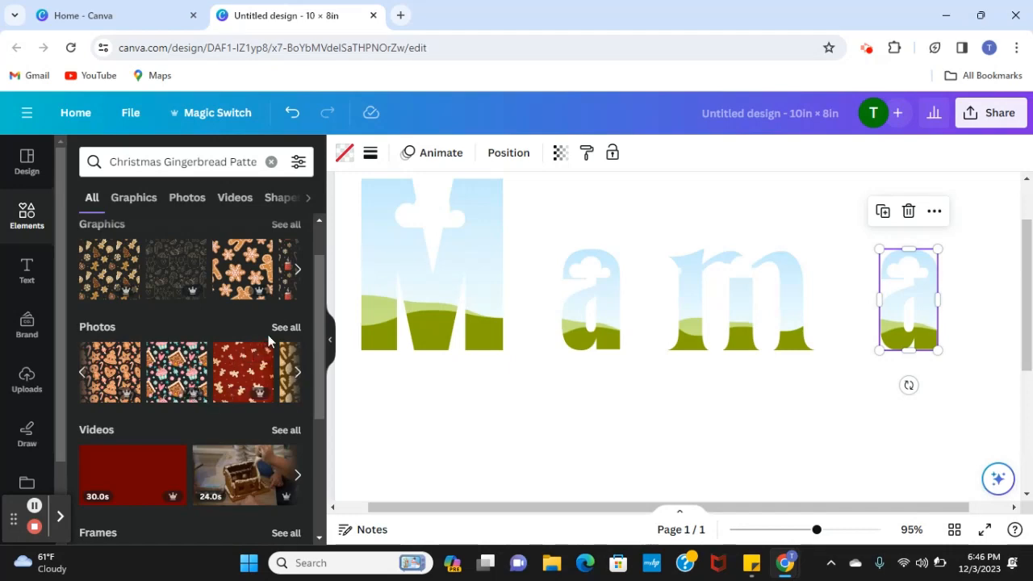
left_click(175, 379)
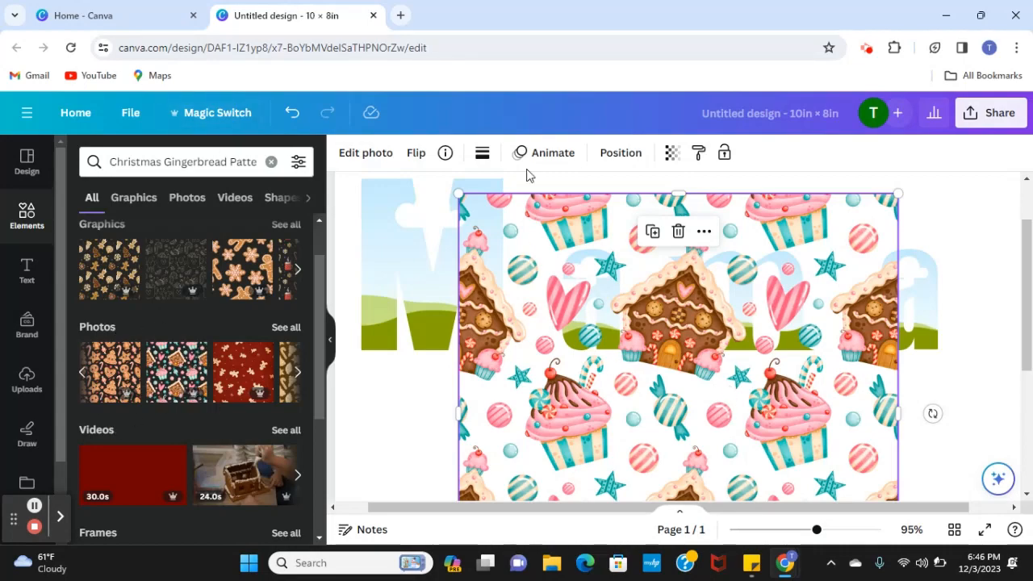
left_click_drag(768, 460, 701, 287)
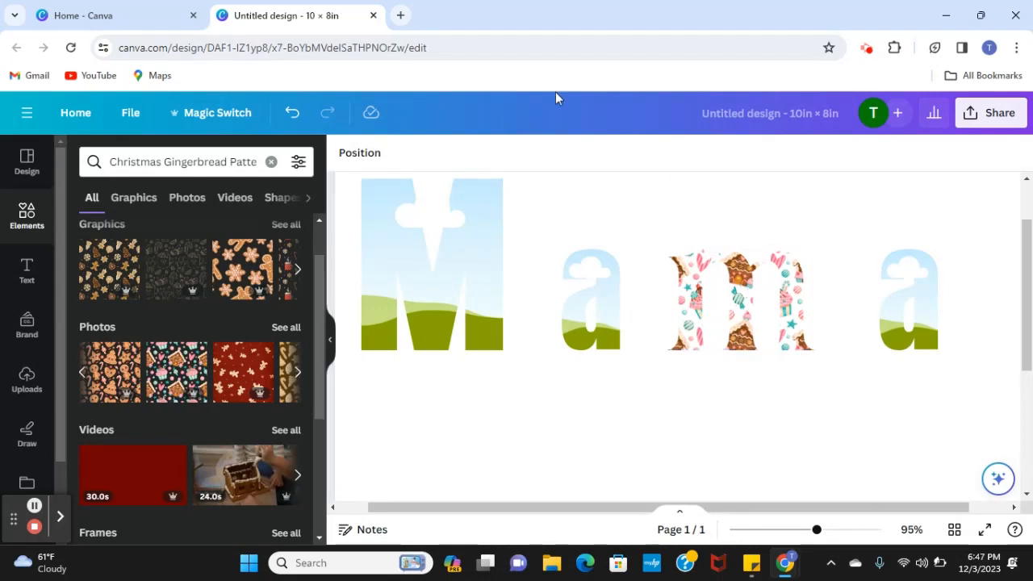
Undo the fill of the m frame and delete the gingerbread house and cupcake photo from the page.
left_click(292, 113)
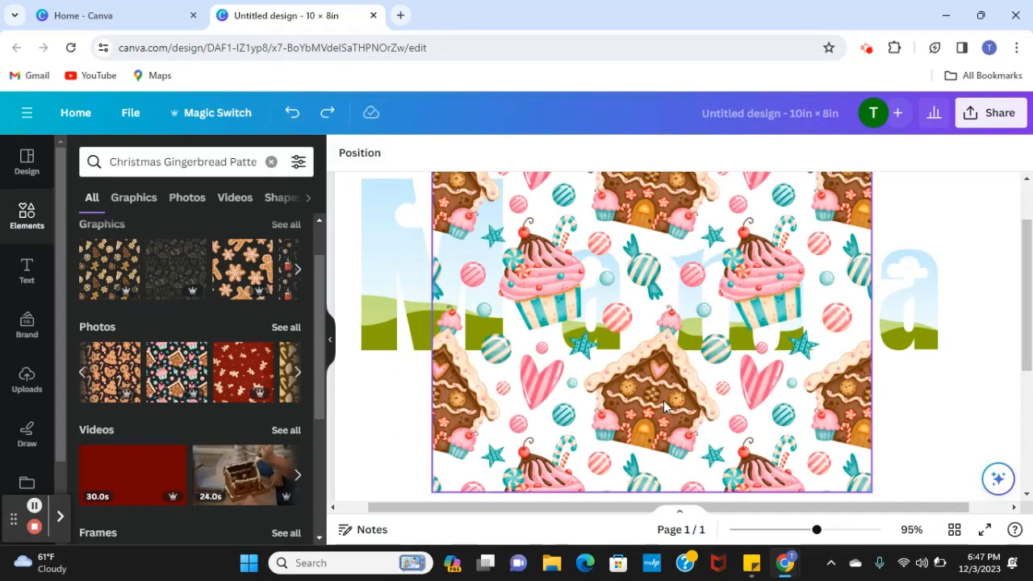
left_click_drag(664, 406, 712, 430)
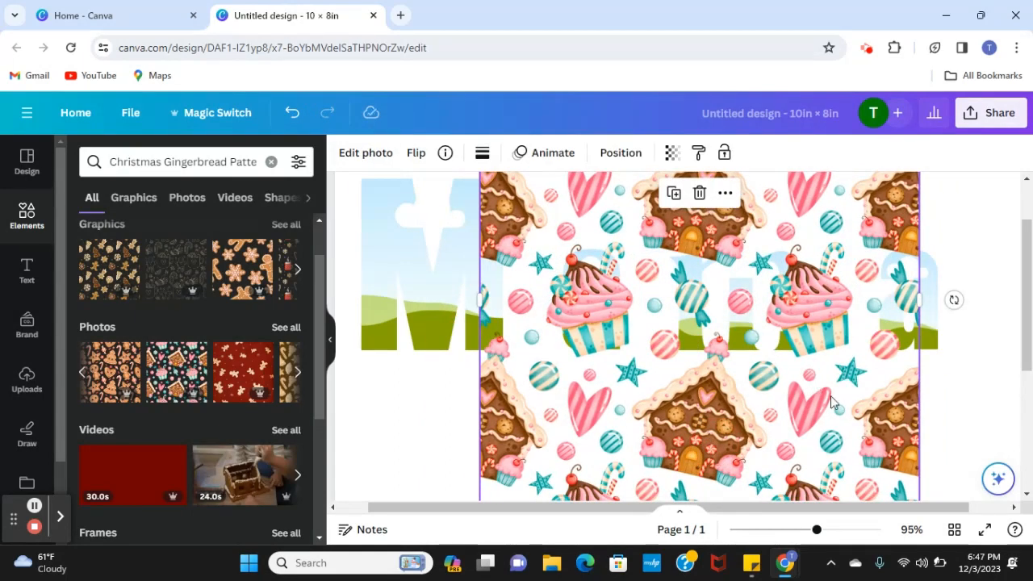
left_click(297, 376)
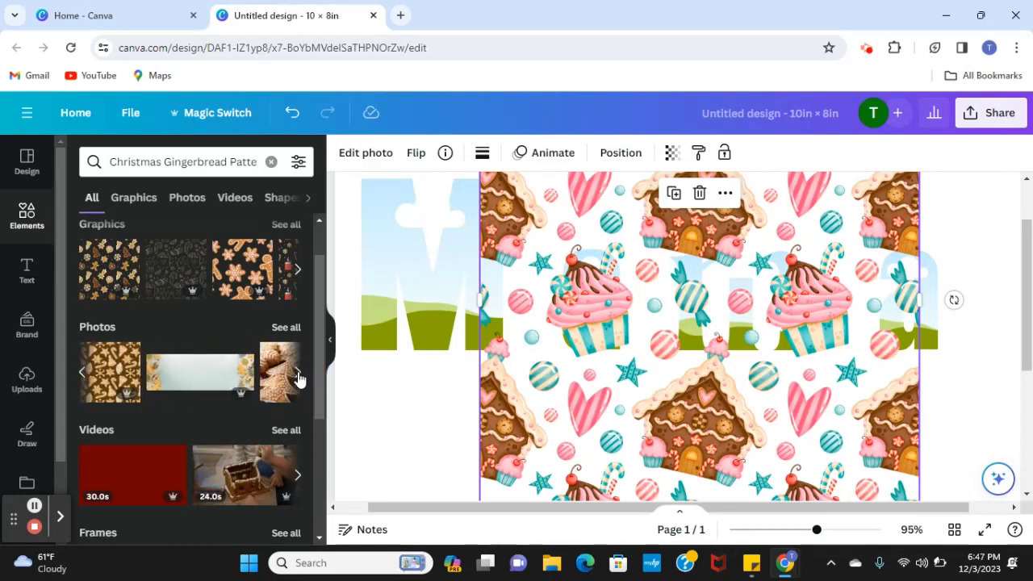
left_click(298, 376)
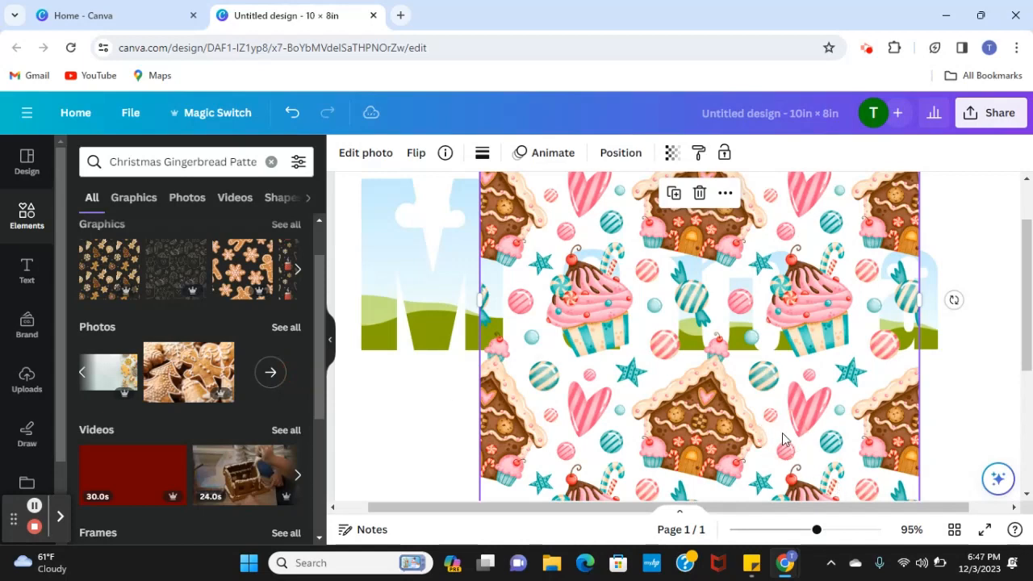
key("Delete")
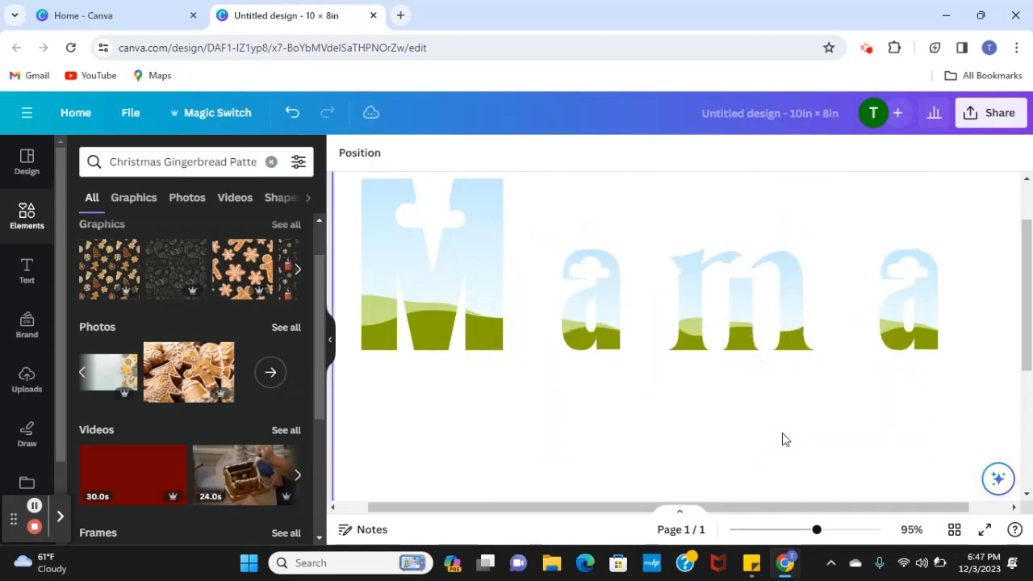
Look through the Christmas Gingerbread Pattern graphics and show all the photo results.
left_click(295, 269)
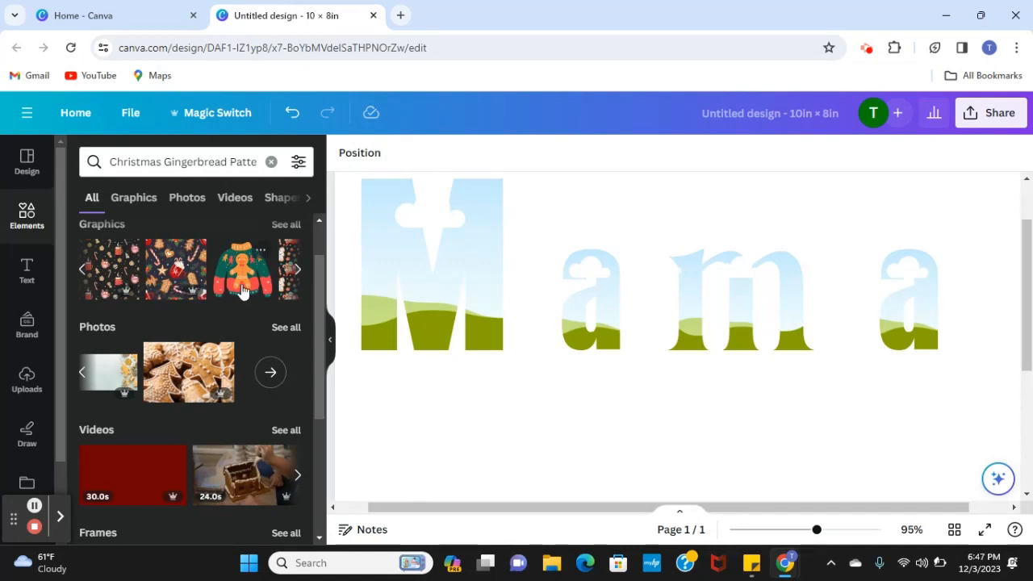
left_click(296, 271)
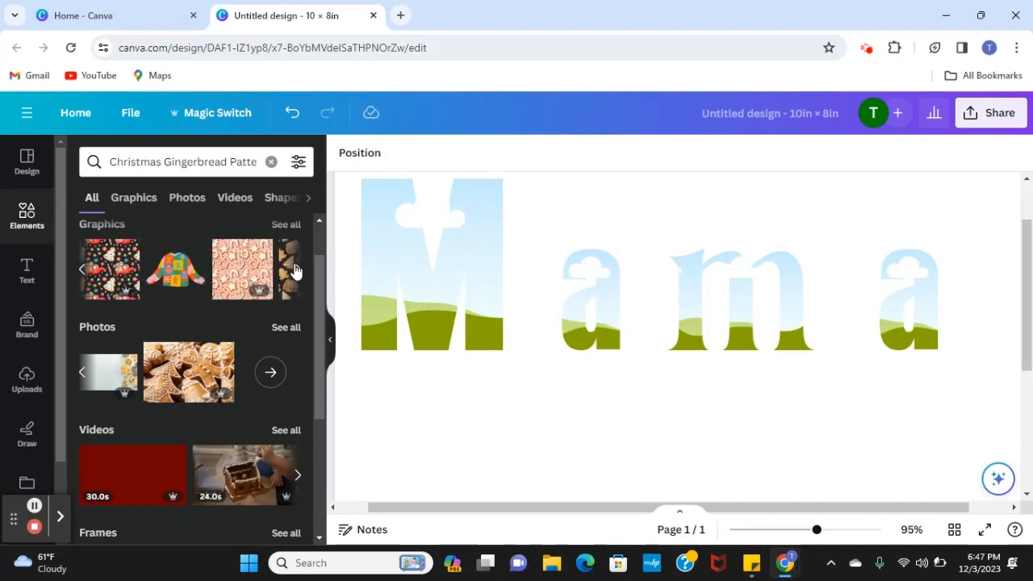
left_click(278, 328)
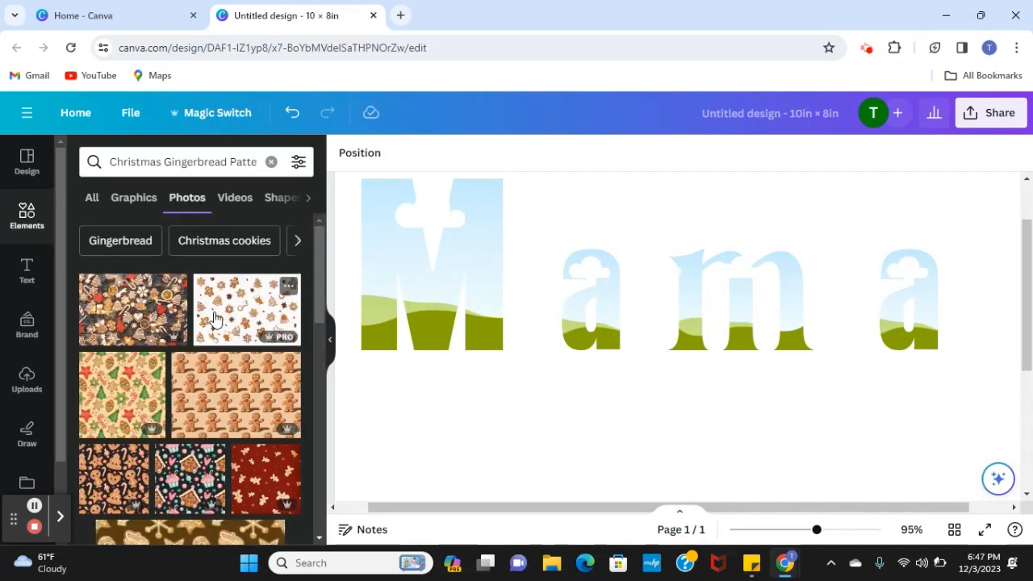
Fill the capital M frame with the beige pattern photo of gingerbread men and nuts.
scroll(178, 323, "down", 2)
scroll(141, 330, "down", 2)
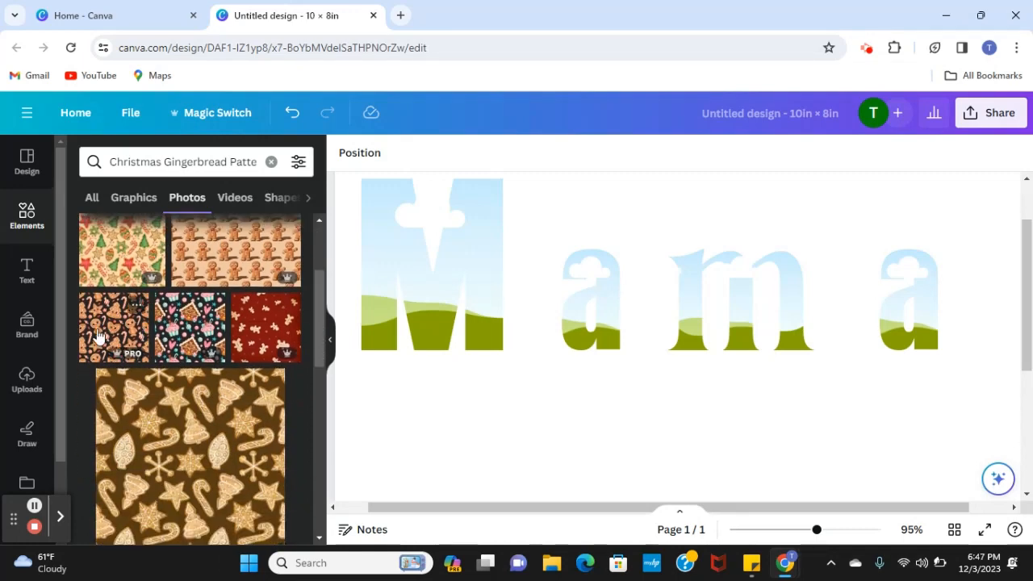
scroll(207, 334, "down", 6)
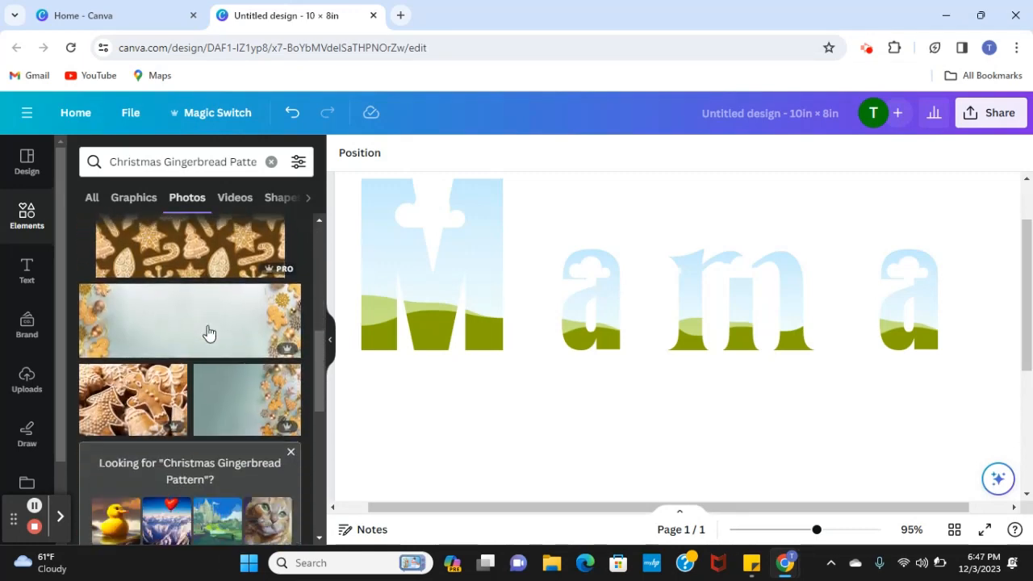
scroll(209, 333, "down", 3)
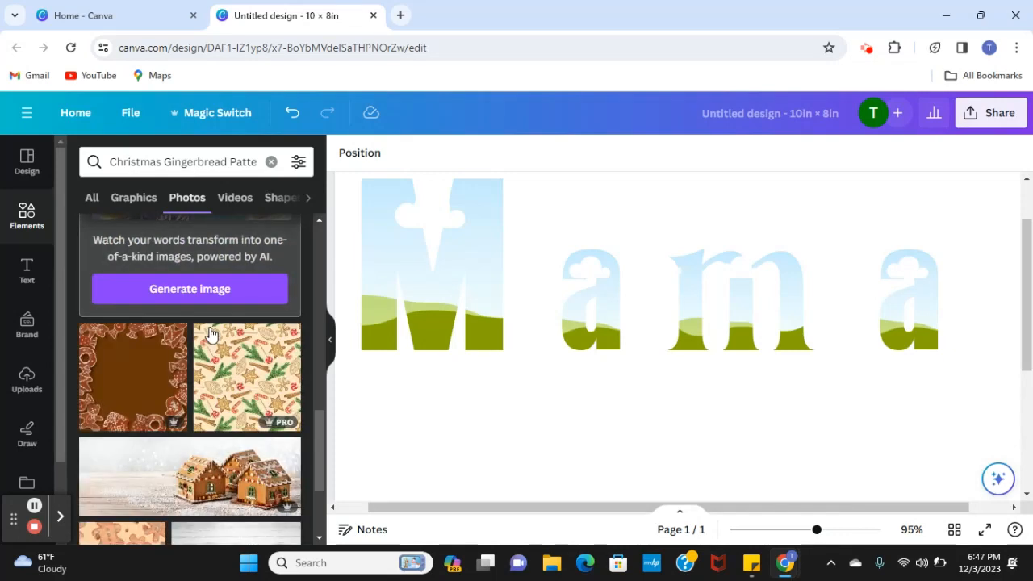
scroll(213, 353, "down", 5)
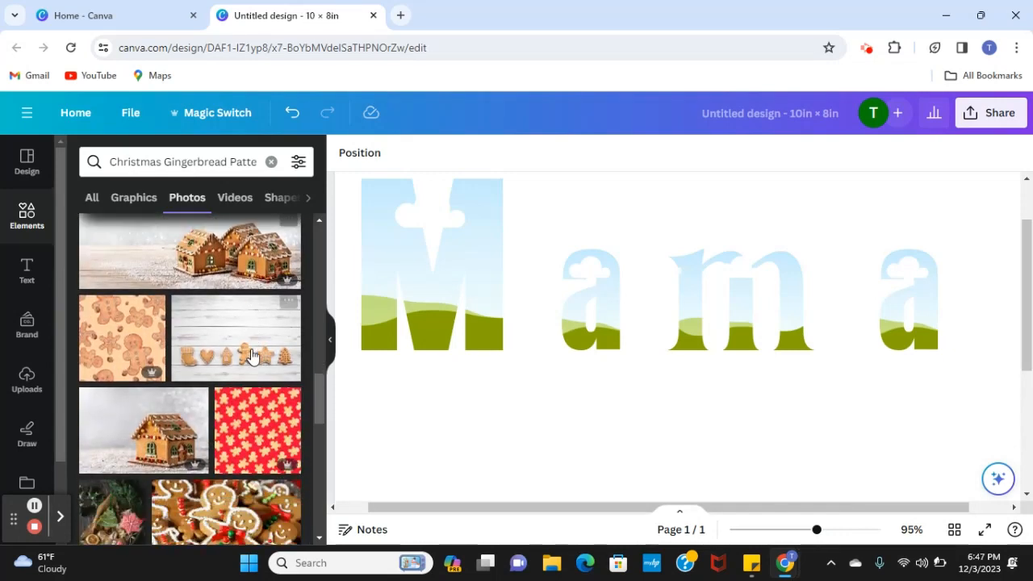
left_click_drag(115, 282, 411, 365)
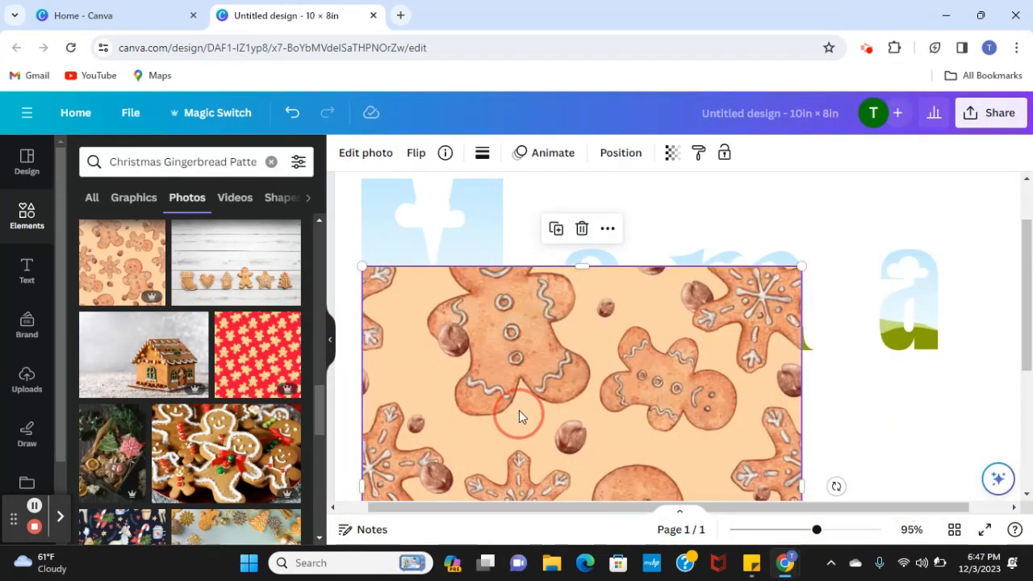
left_click_drag(519, 410, 466, 305)
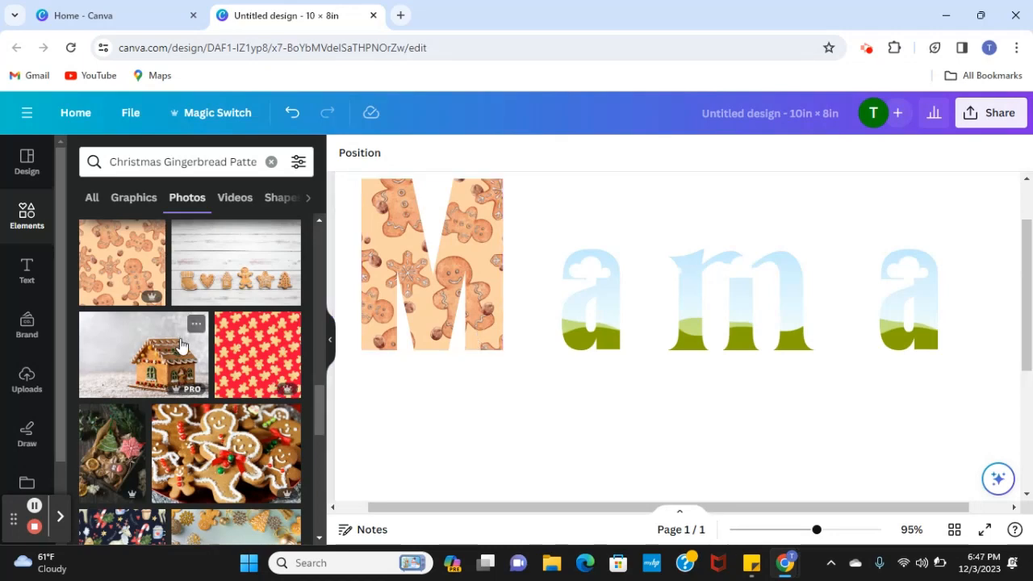
Fill all four letter frames with the navy Christmas pattern photo of gingerbread houses, candy canes and red ornaments.
scroll(180, 345, "down", 5)
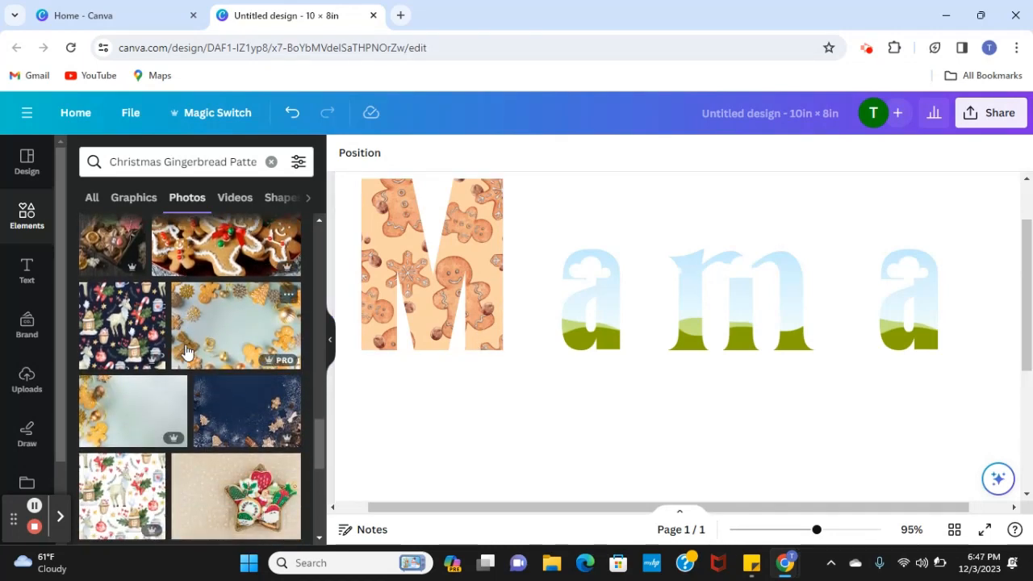
left_click_drag(101, 320, 360, 266)
left_click(428, 359)
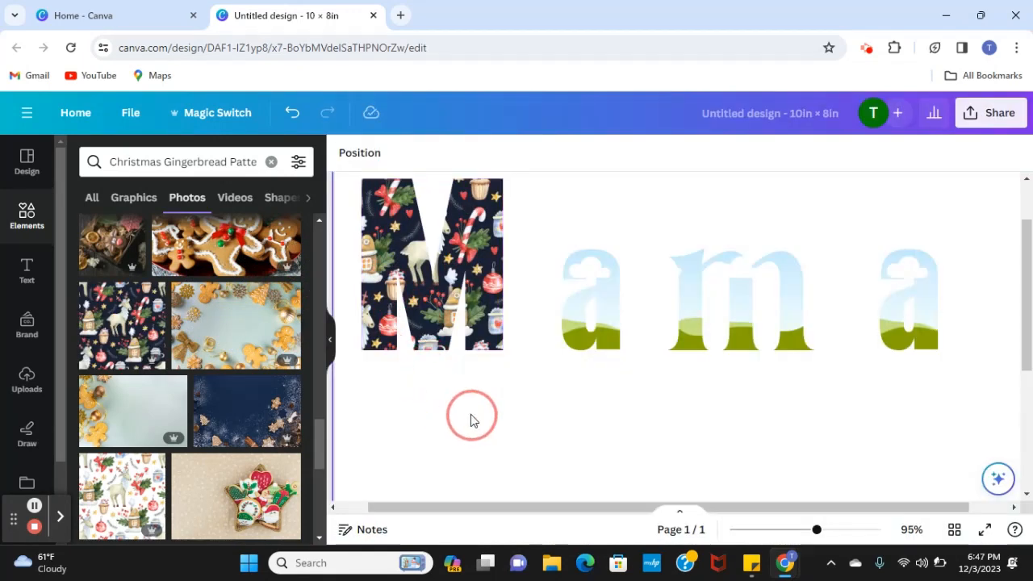
left_click(480, 331)
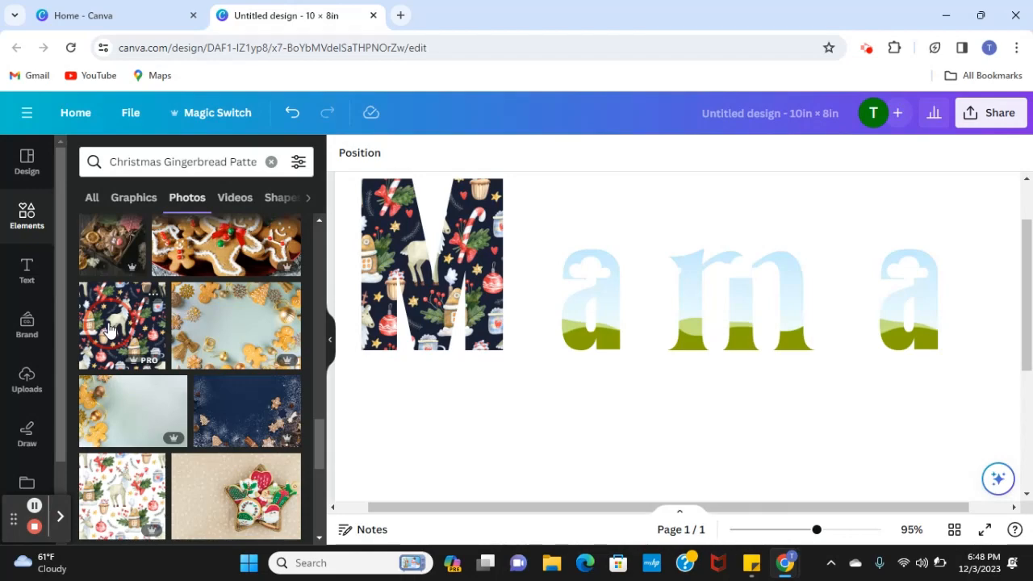
left_click_drag(109, 327, 589, 330)
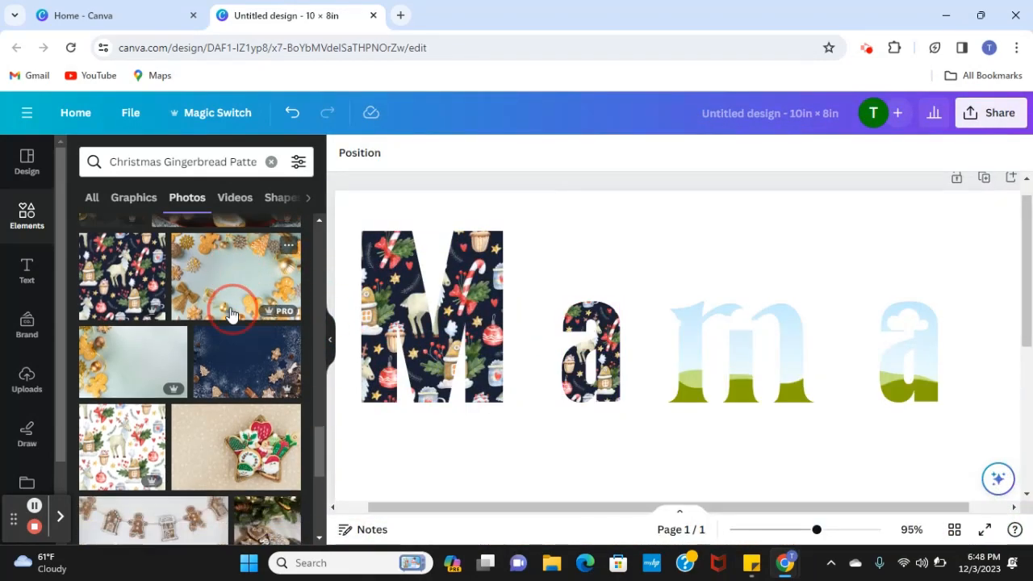
left_click_drag(163, 301, 684, 323)
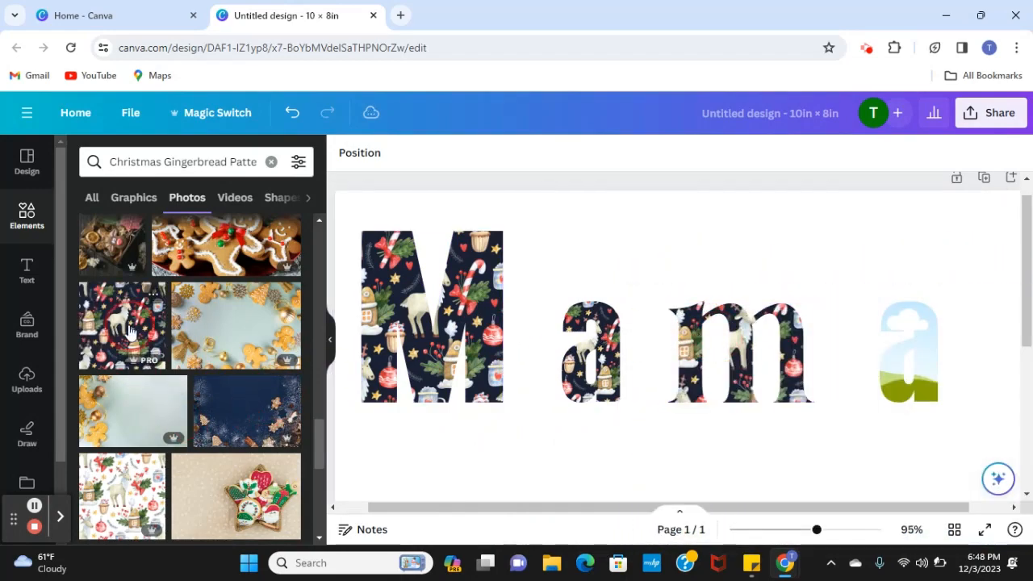
left_click_drag(125, 322, 924, 355)
Move the four letters closer together so they read as the word Mama, keeping their shared baseline.
left_click_drag(611, 386, 604, 376)
left_click_drag(769, 385, 740, 378)
left_click_drag(928, 371, 849, 366)
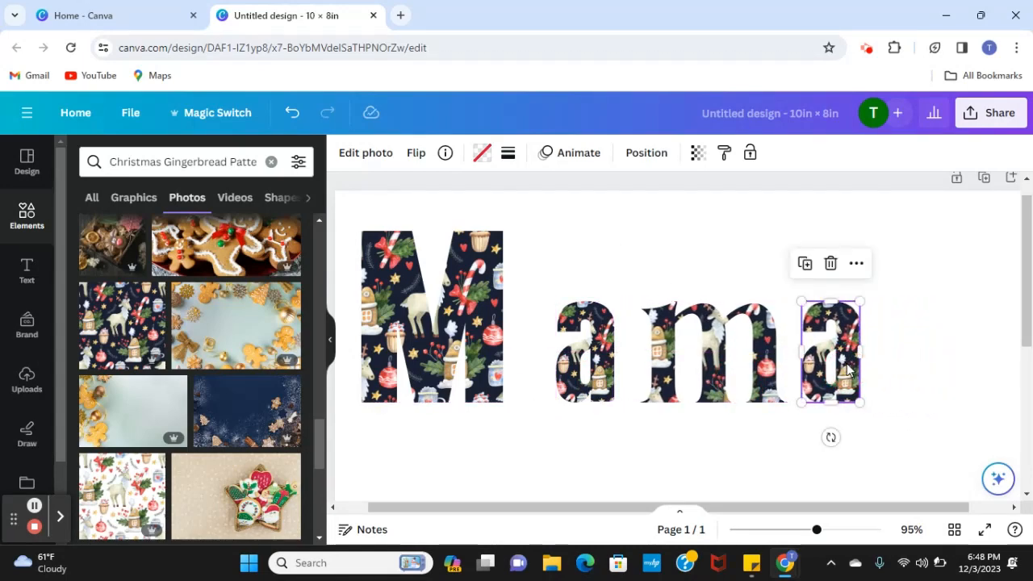
left_click_drag(492, 346, 530, 342)
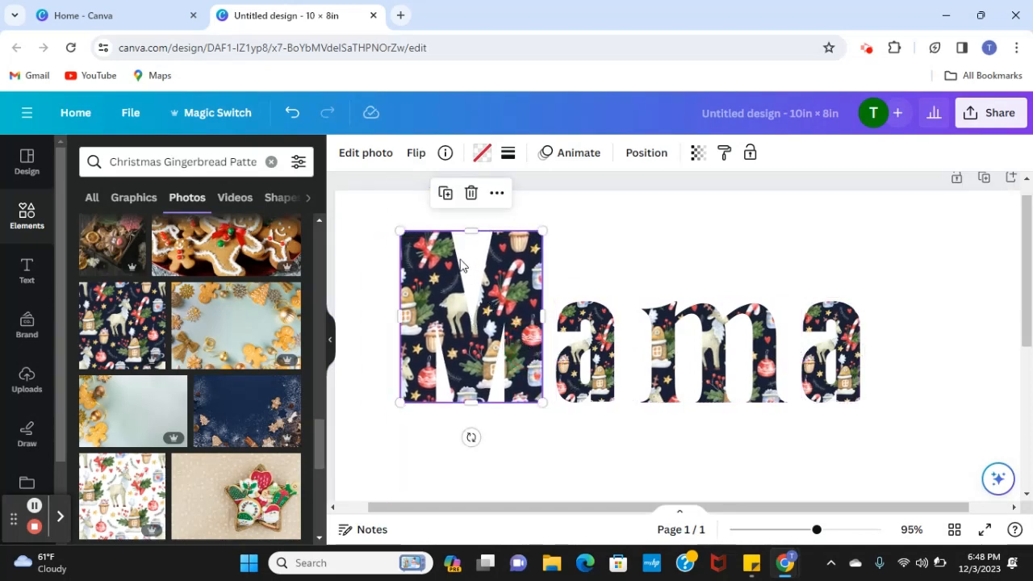
Add a solid black border of weight 4 to the capital M.
left_click(507, 153)
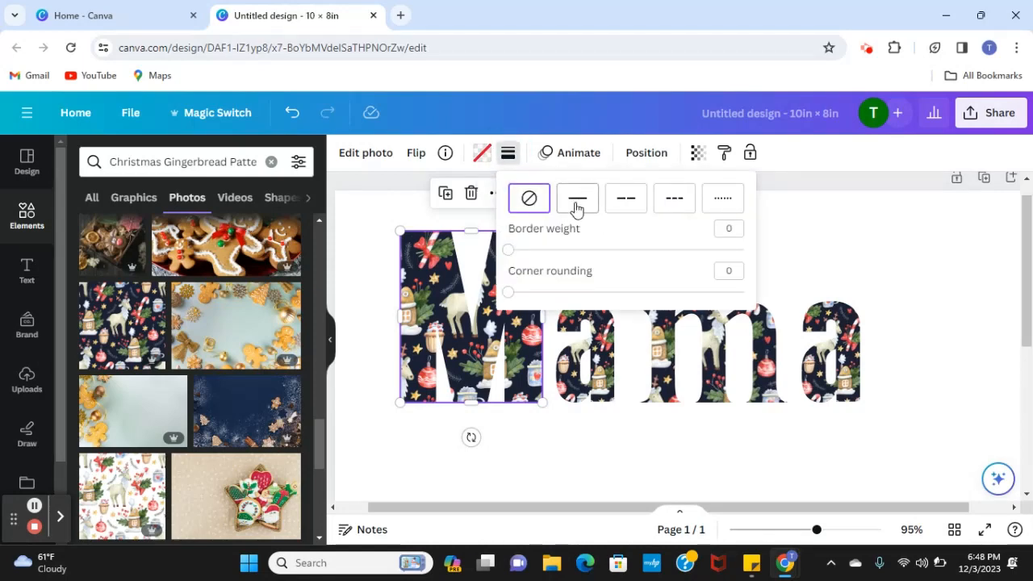
left_click(578, 200)
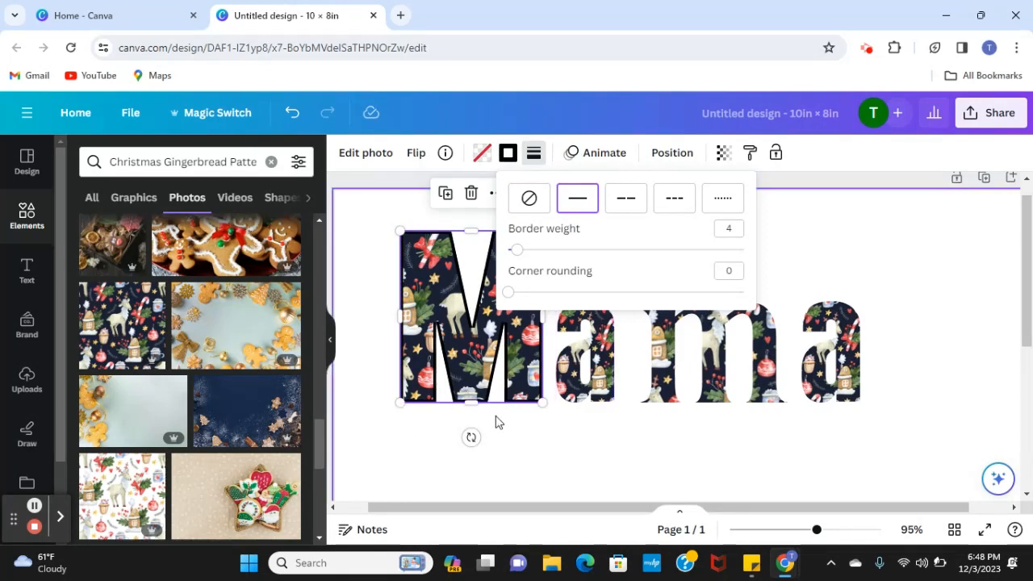
left_click(610, 440)
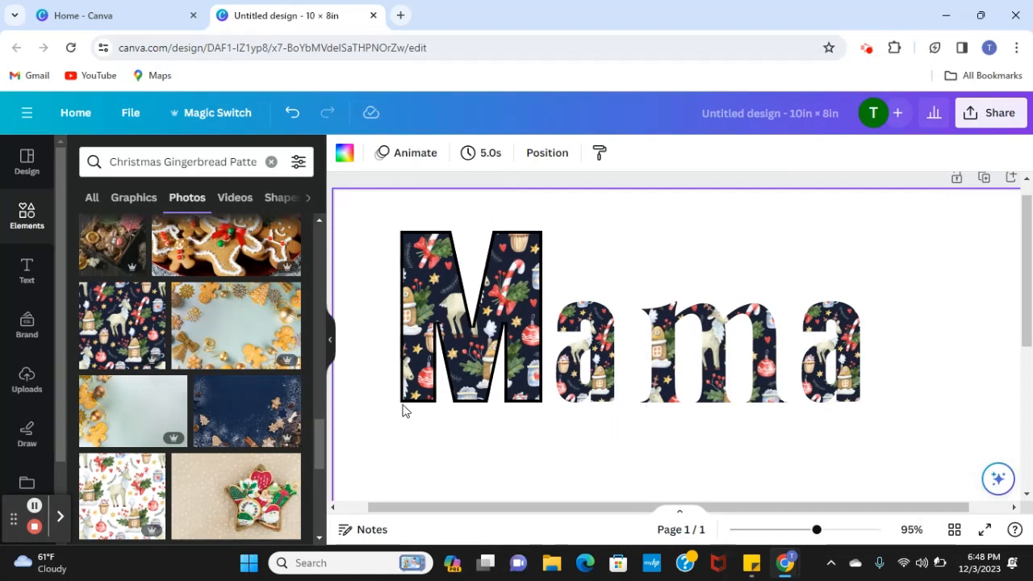
Replace the fill of all four letters with the white Christmas pattern photo of gingerbread houses, greenery and red ornaments.
scroll(207, 401, "down", 3)
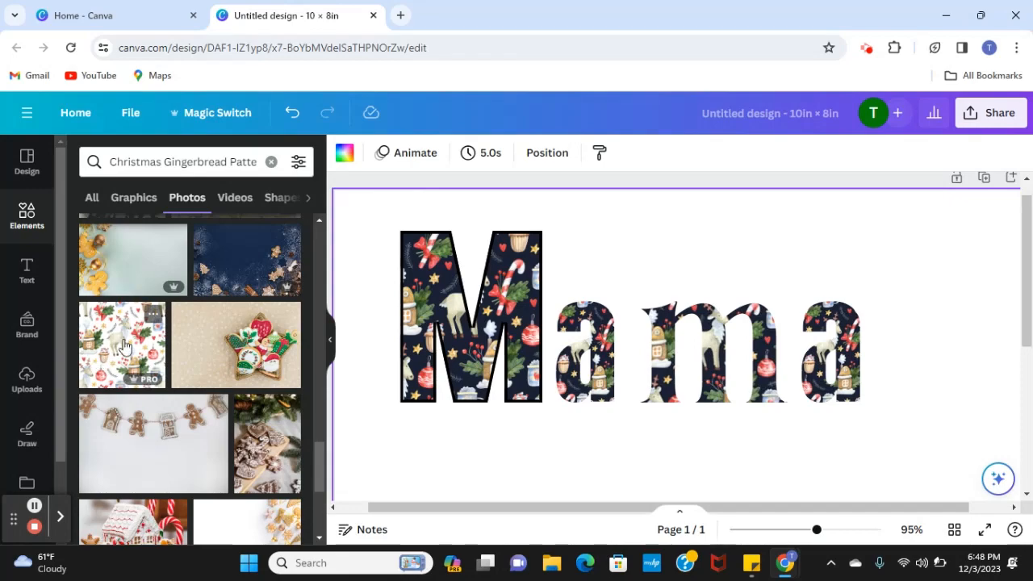
left_click_drag(111, 355, 463, 371)
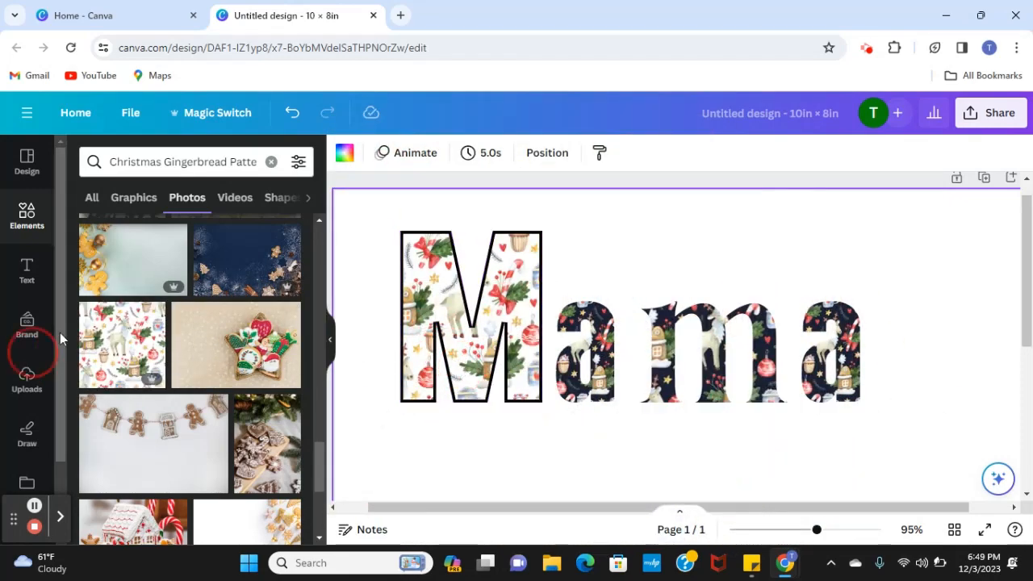
left_click_drag(121, 344, 565, 355)
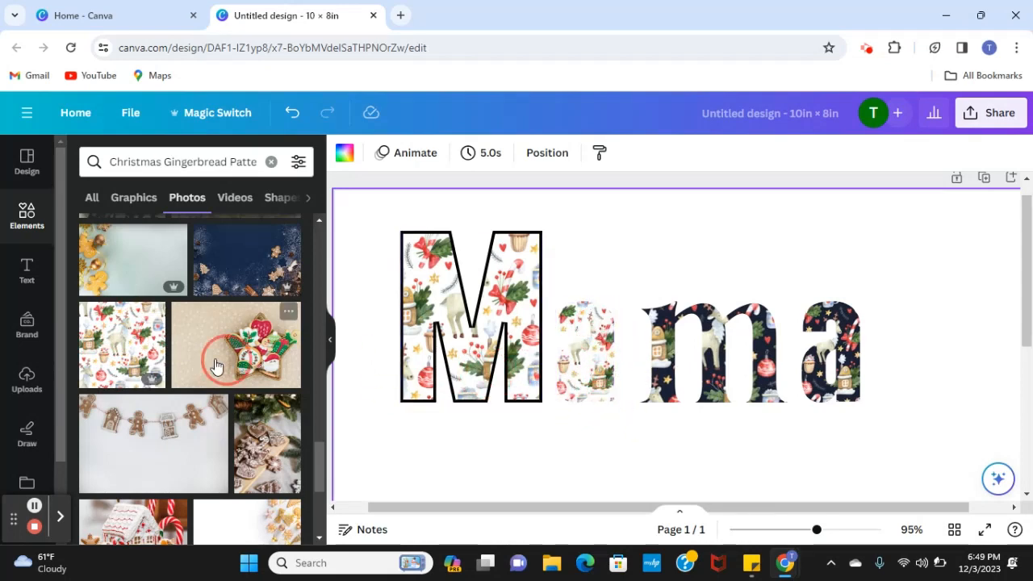
left_click_drag(125, 339, 831, 330)
Add a solid black border of weight 4 to the lowercase a, m and final a.
left_click(597, 343)
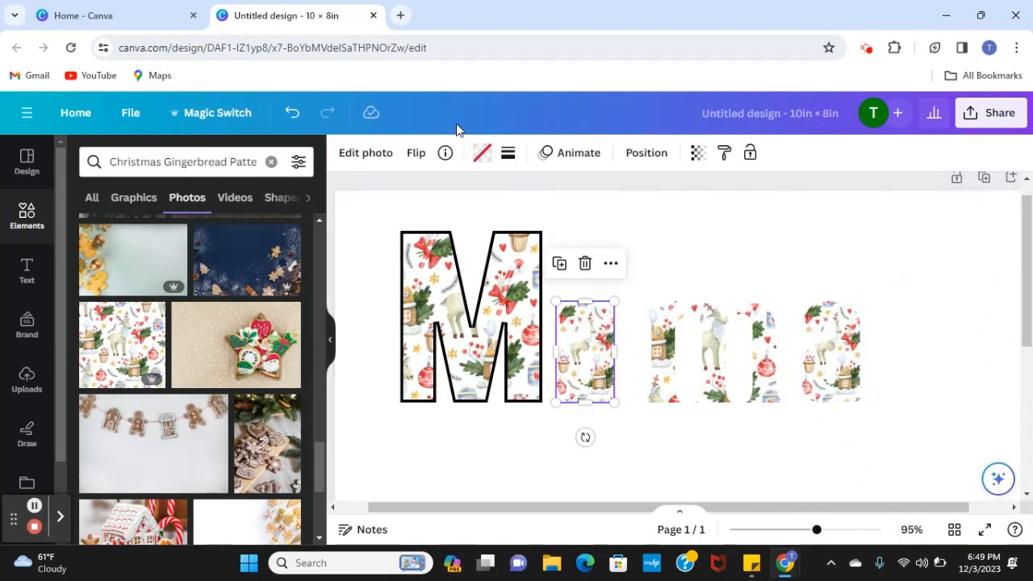
left_click(508, 154)
left_click(577, 199)
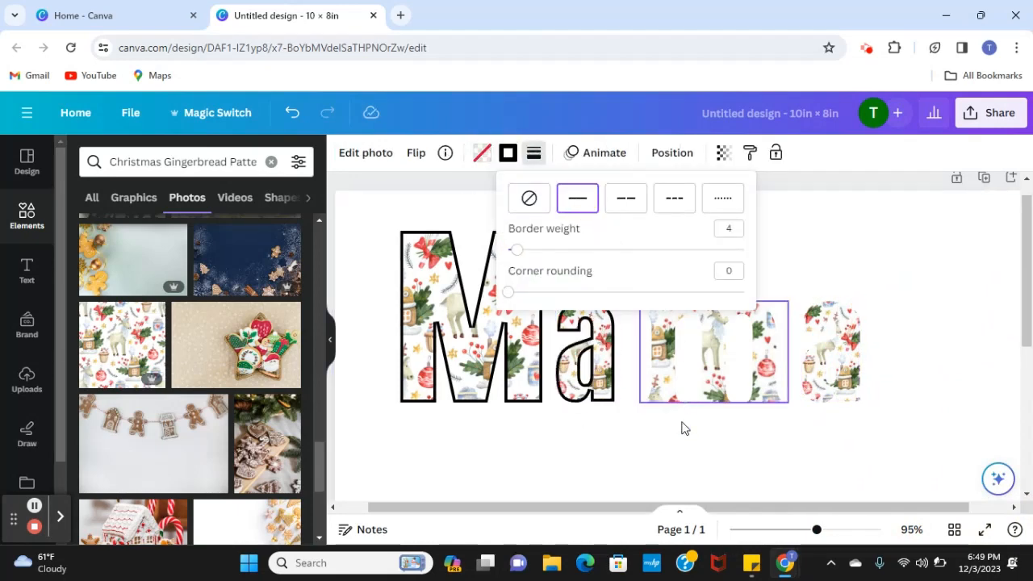
left_click(713, 365)
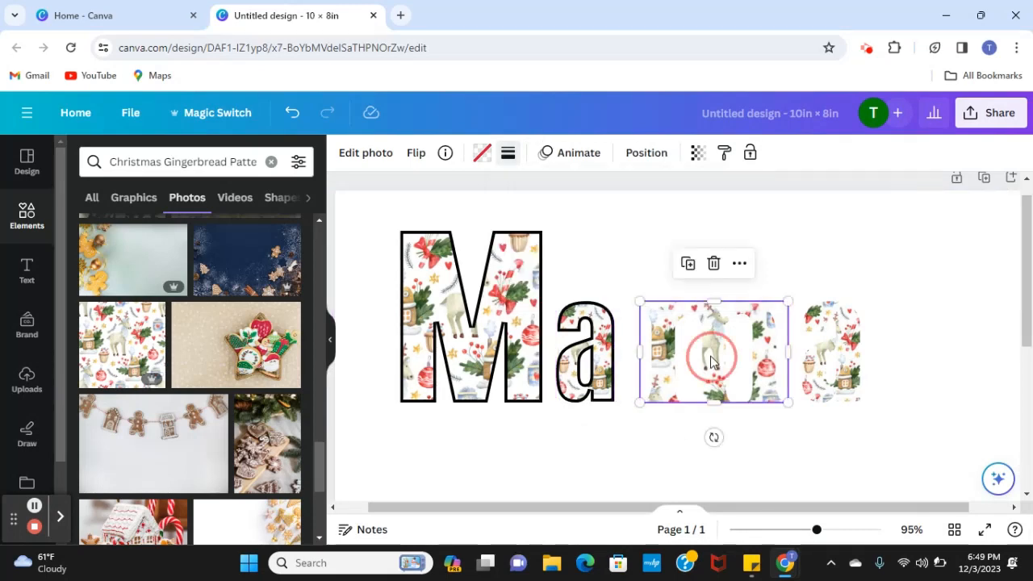
left_click(508, 153)
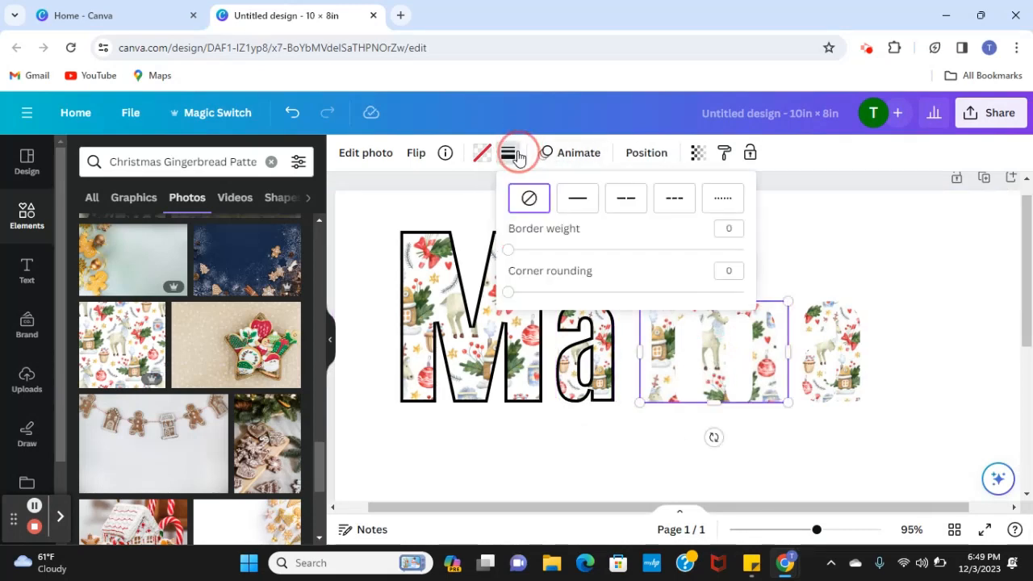
left_click(578, 199)
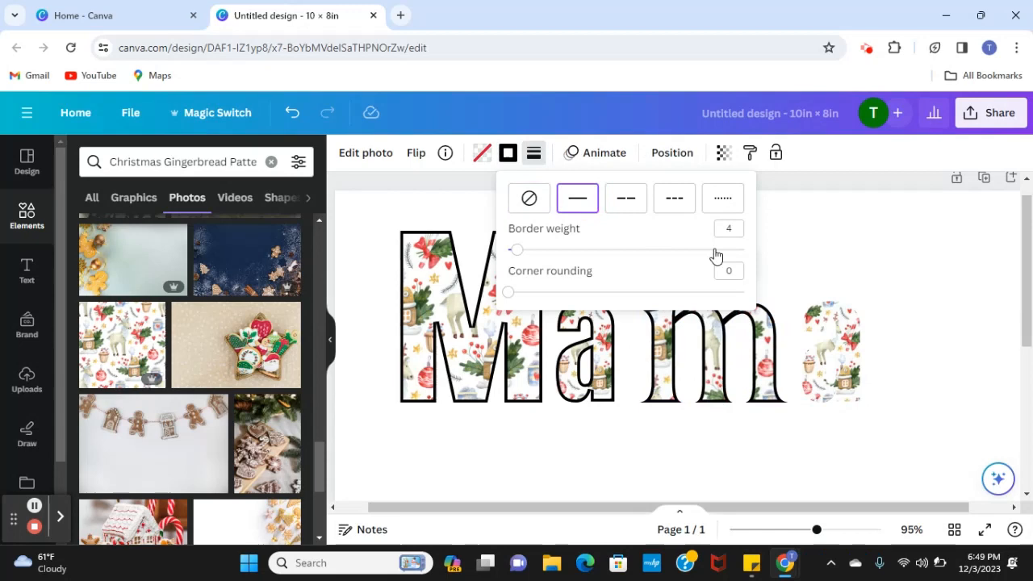
left_click(845, 332)
left_click(507, 153)
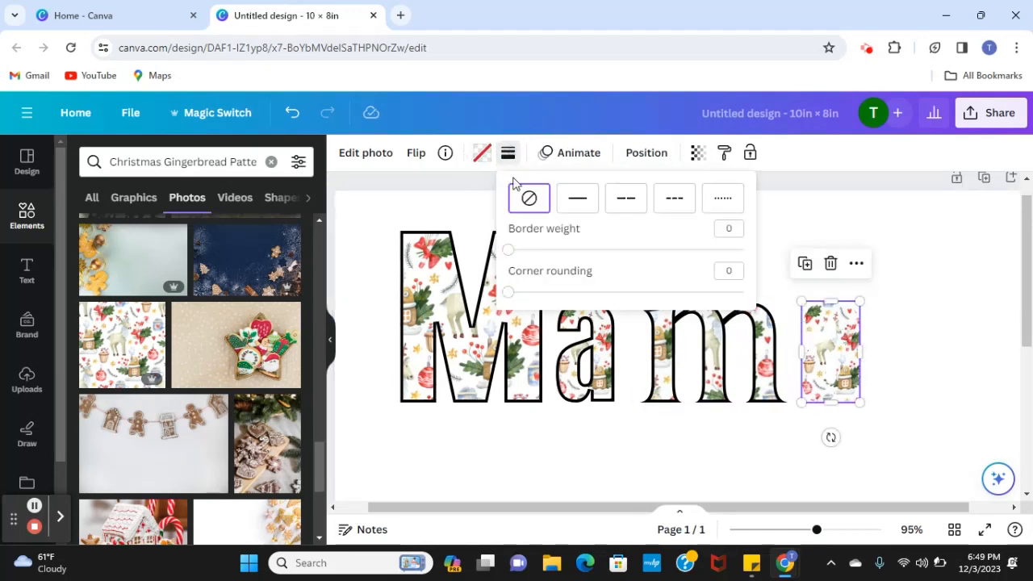
left_click(571, 207)
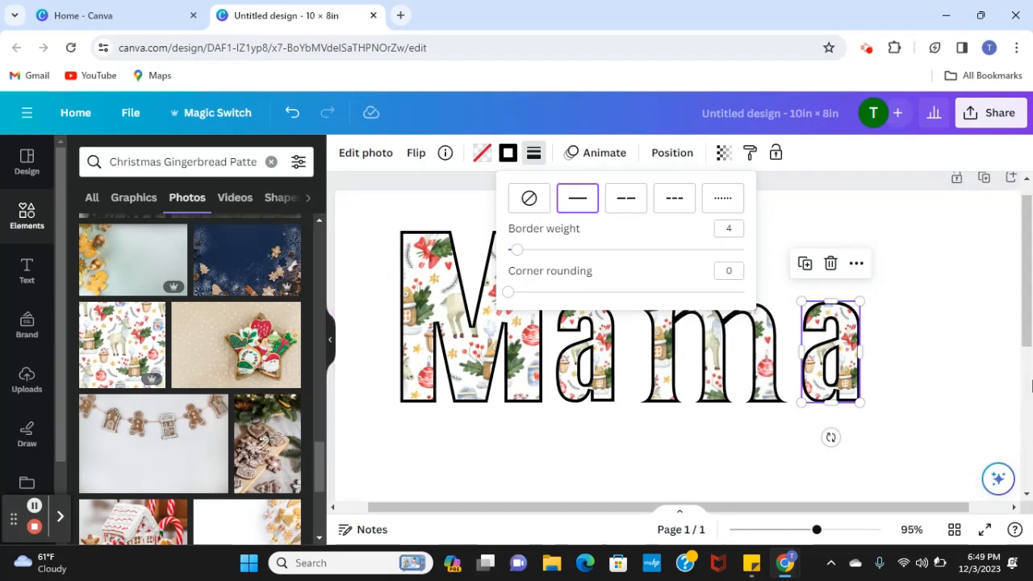
Move the capital M away from the lowercase letters and open its border weight setting.
left_click(464, 357)
left_click_drag(464, 358, 425, 362)
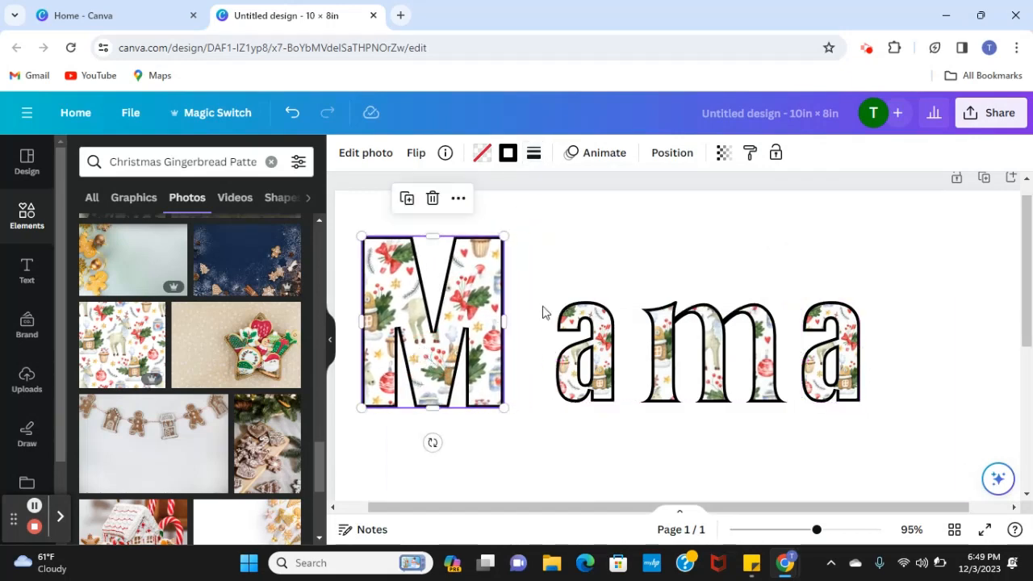
left_click(534, 155)
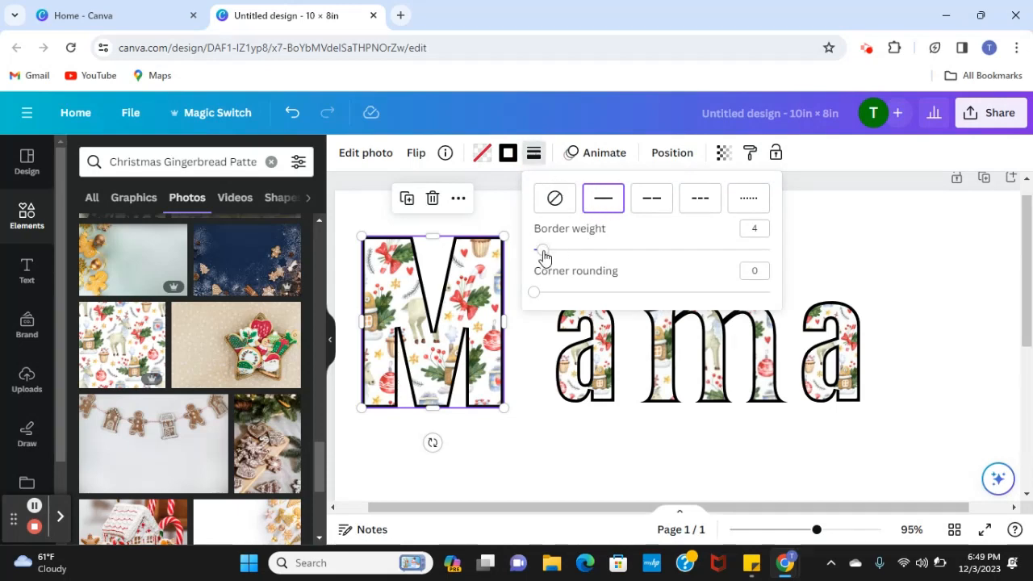
mouse_move(544, 256)
left_mouse_down()
mouse_move(579, 257)
mouse_move(541, 264)
mouse_move(535, 256)
mouse_move(545, 254)
left_mouse_up()
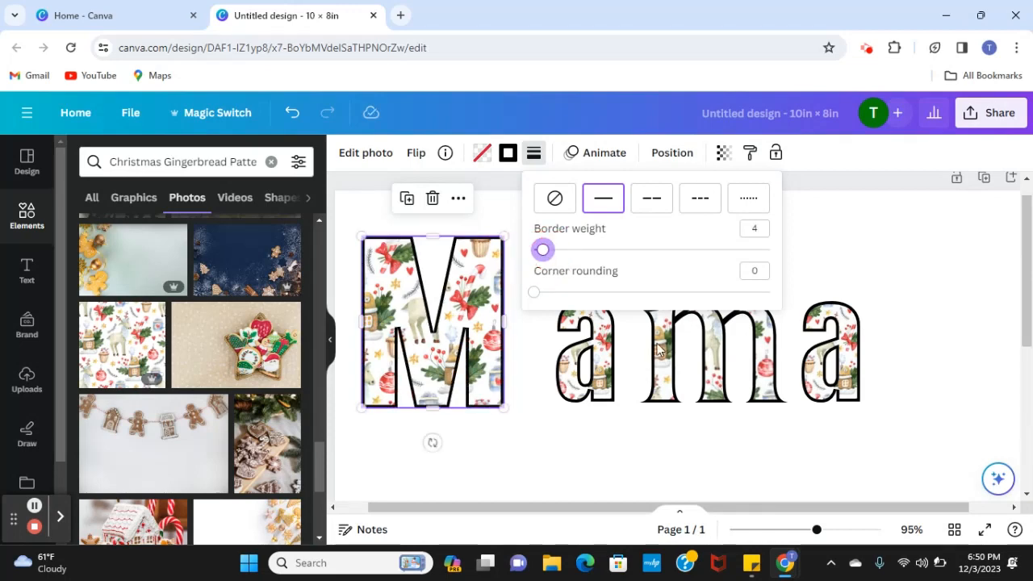
left_click(628, 313)
Move the capital M back beside the first a and even out the spacing of the m and last a.
left_click_drag(487, 348, 522, 349)
left_click_drag(685, 373, 675, 369)
left_click_drag(818, 378, 809, 376)
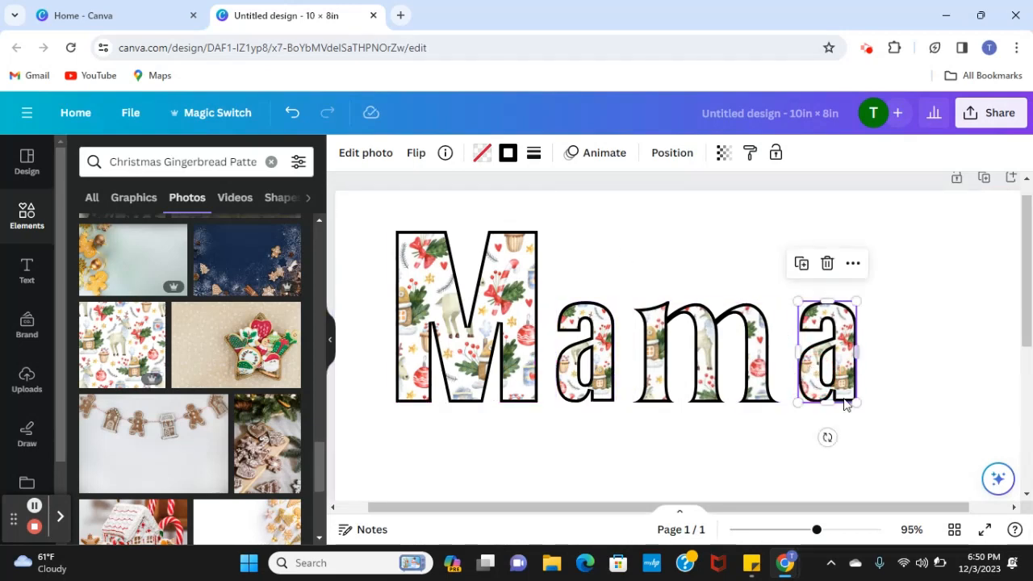
Group the four letters of "Mama" and move the word toward the upper middle of the page.
left_click(988, 346)
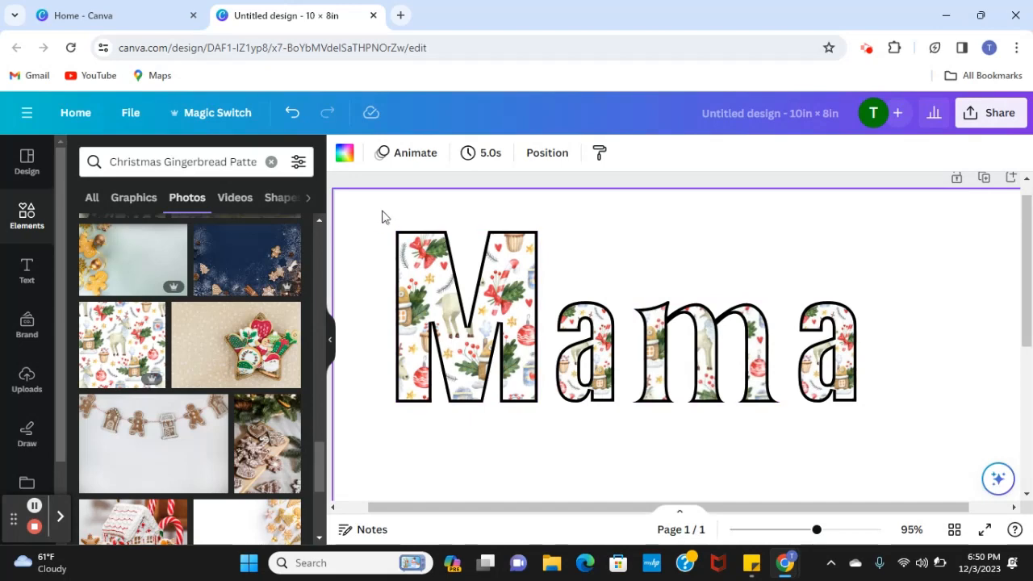
left_click_drag(383, 216, 932, 415)
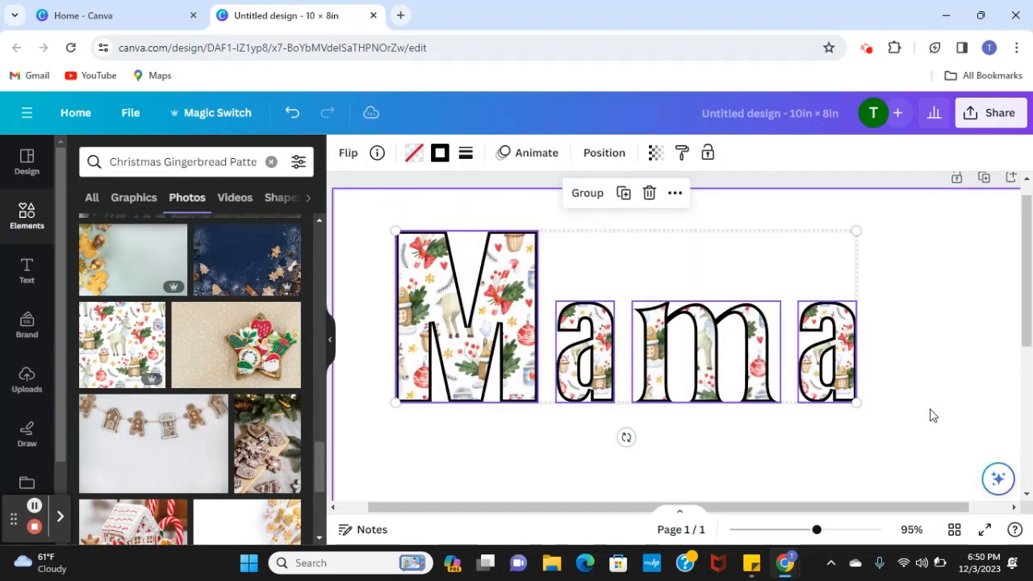
left_click(586, 194)
left_click_drag(669, 266, 728, 249)
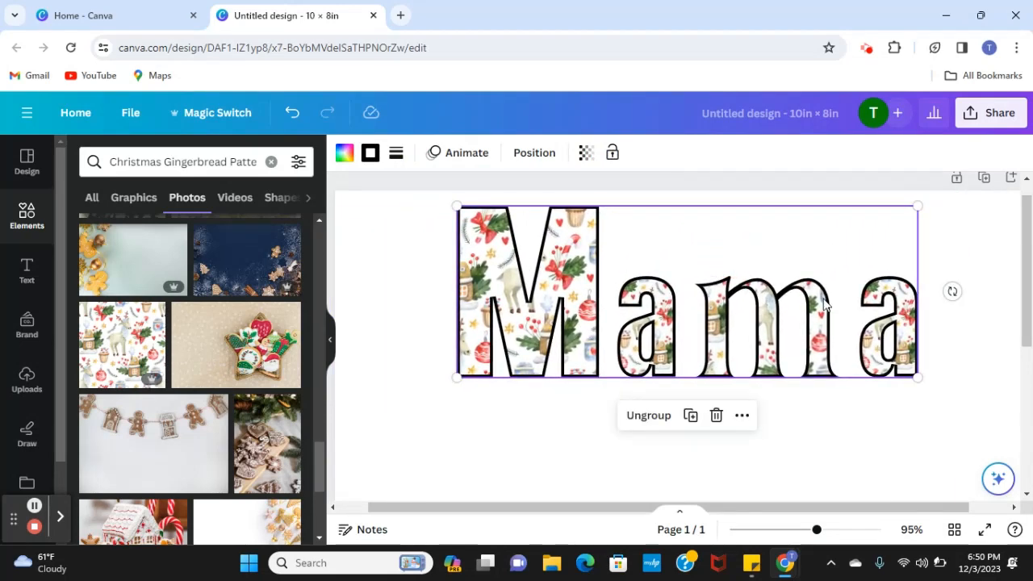
Replace the gingerbread pattern search with an elements search for "reindeer".
scroll(827, 306, "down", 3)
scroll(827, 306, "down", 5)
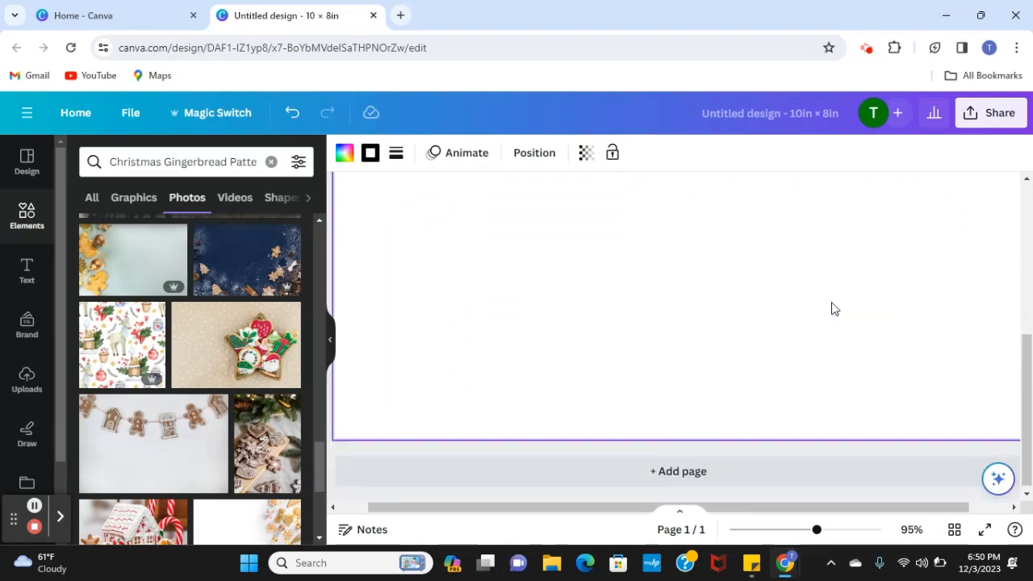
scroll(834, 309, "up", 2)
scroll(610, 351, "up", 3)
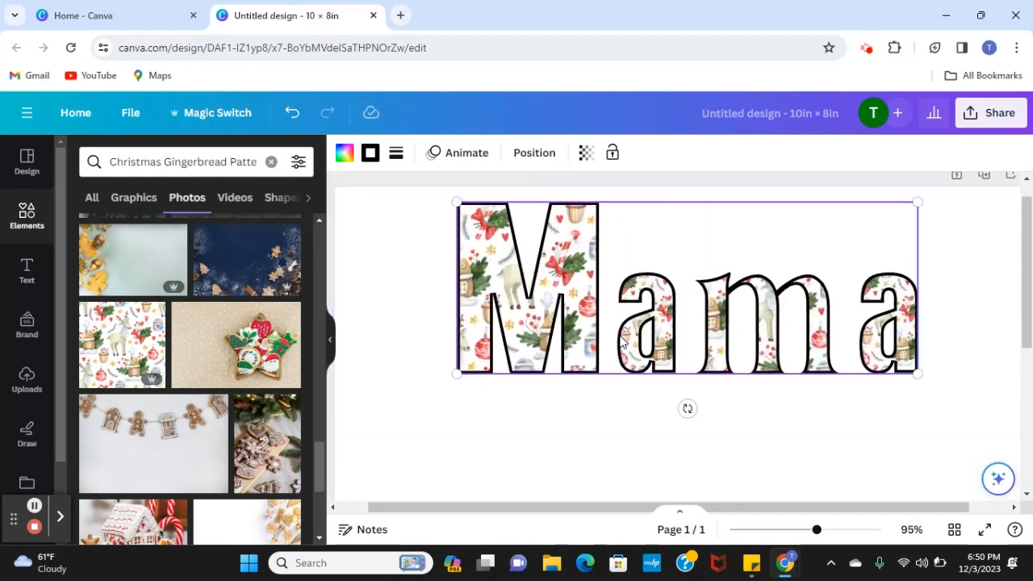
scroll(621, 343, "down", 3)
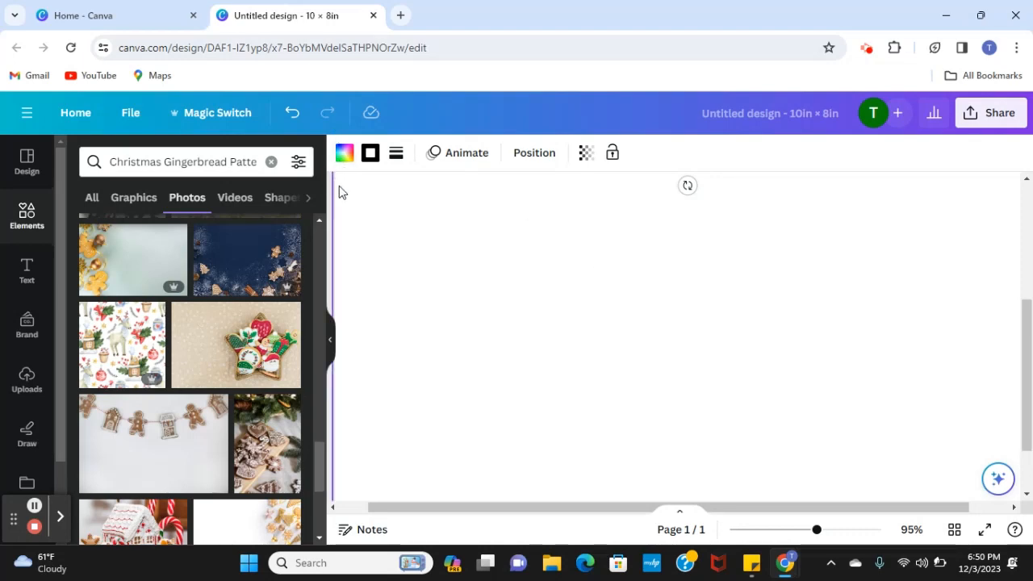
left_click(165, 162)
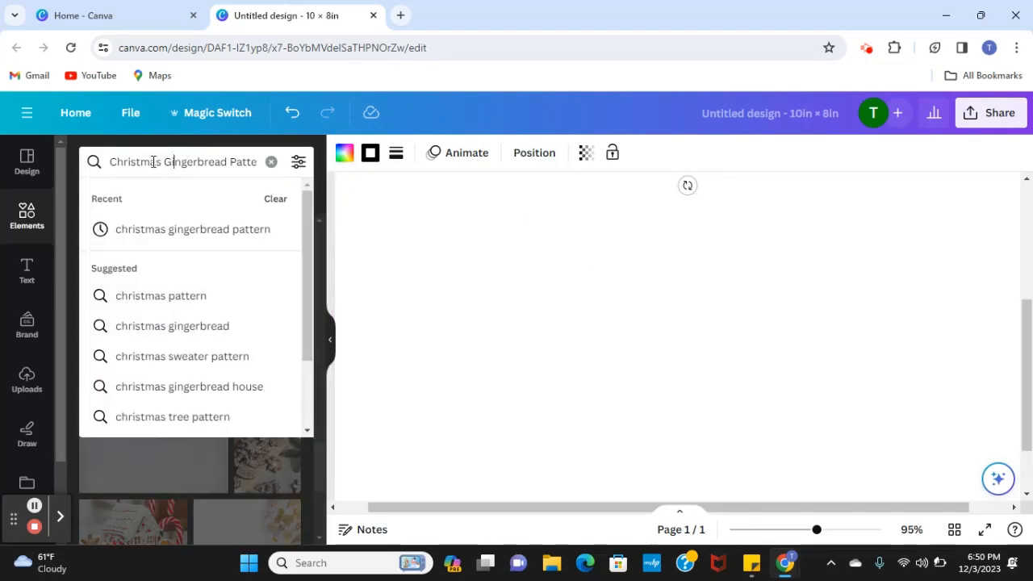
left_click(270, 163)
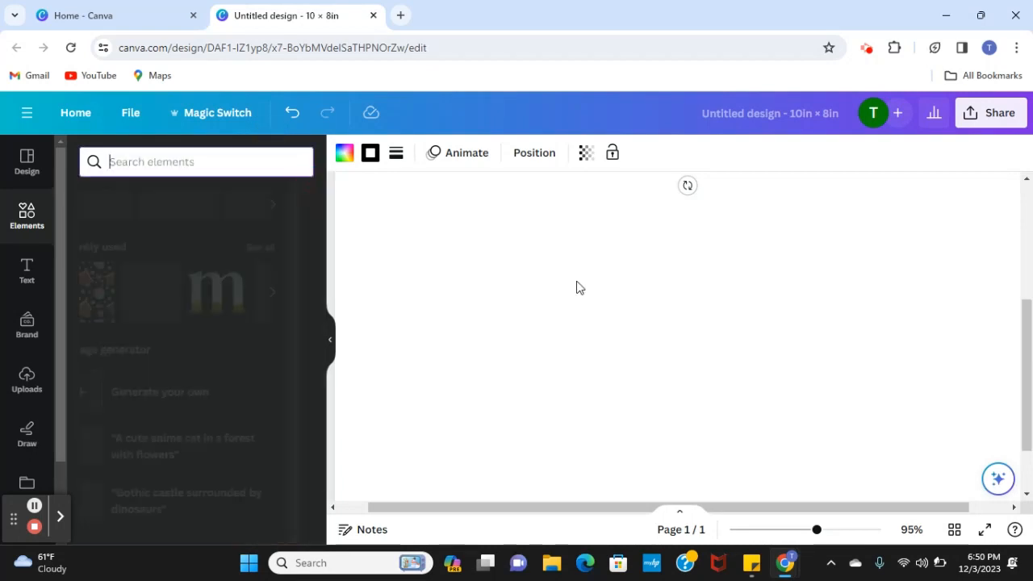
scroll(860, 434, "up", 3)
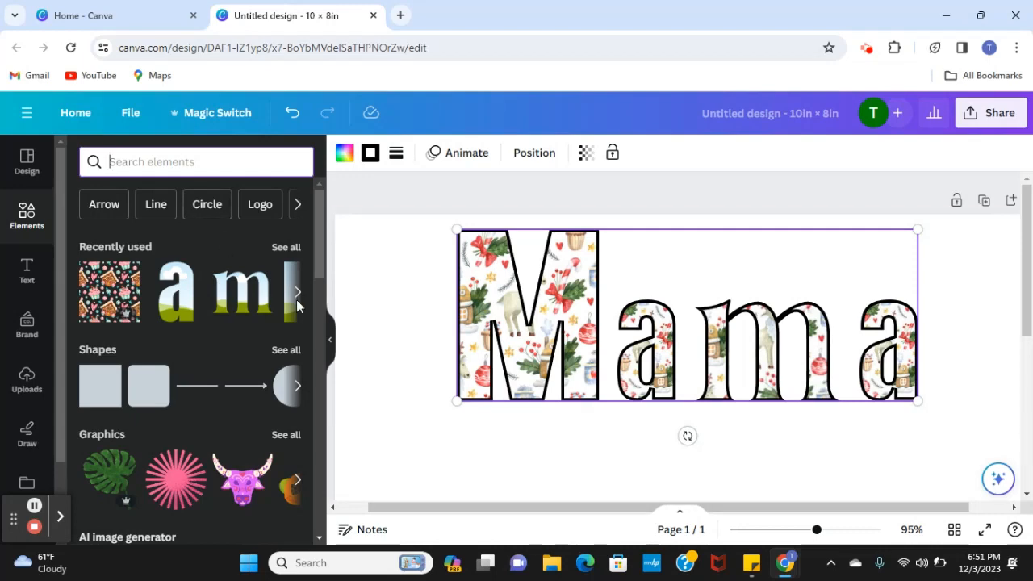
type("reind")
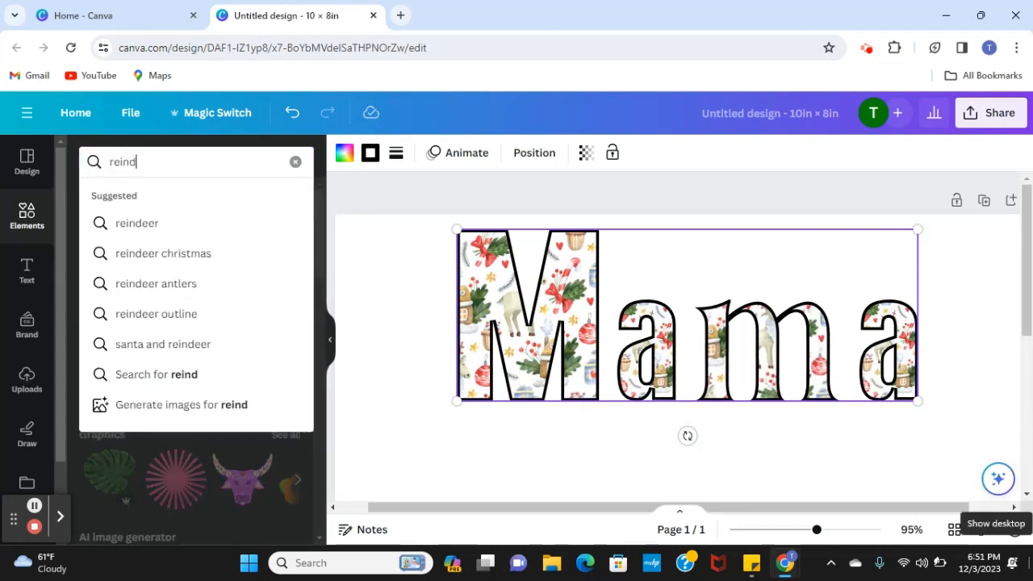
type("eer")
key("Return")
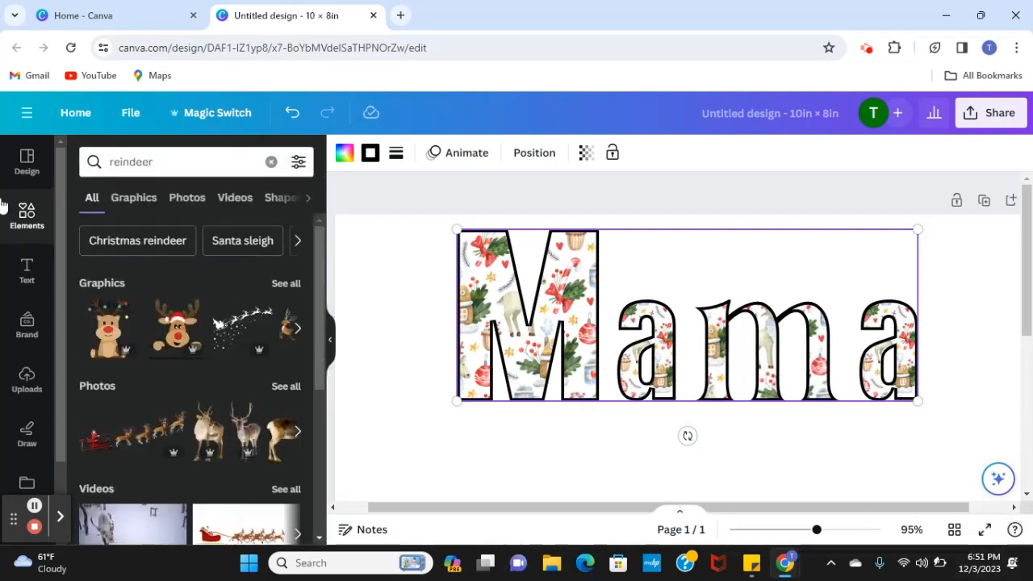
Add the reindeer head frame with antlers, shrink it and place it below the first letters of "Mama".
scroll(194, 266, "down", 5)
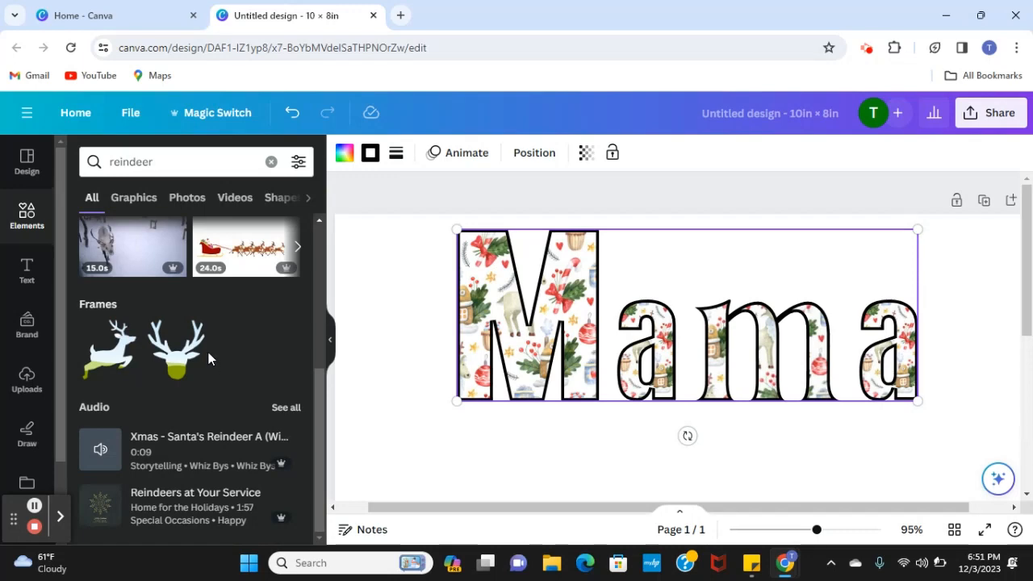
left_click(179, 371)
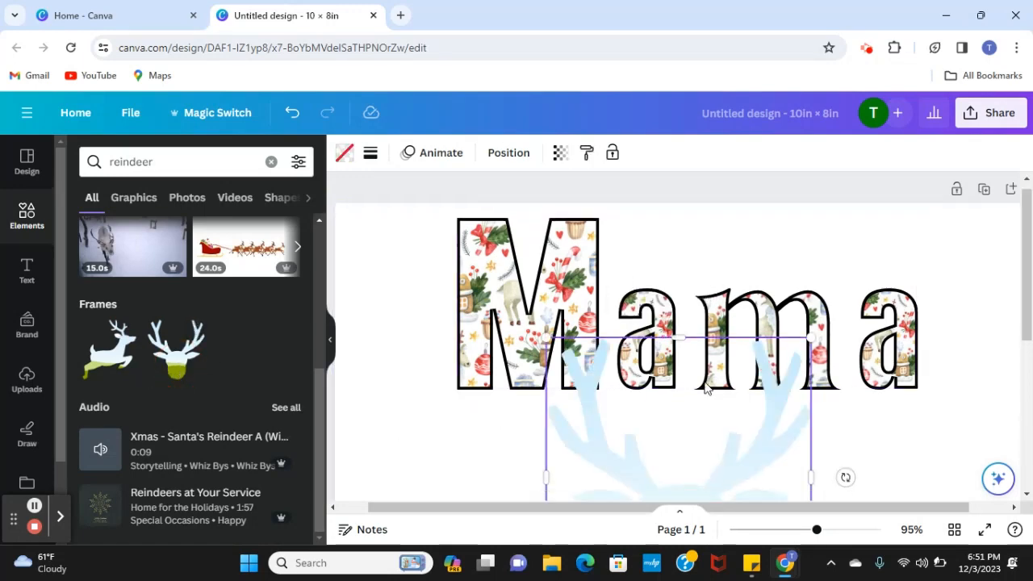
left_click_drag(737, 339, 532, 401)
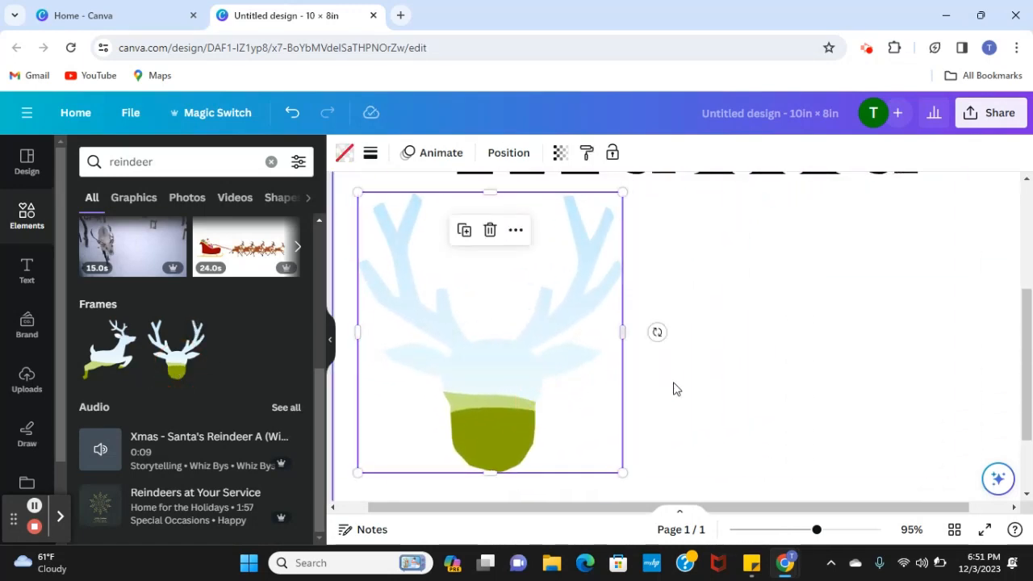
scroll(675, 387, "down", 1)
scroll(602, 369, "up", 1)
left_click_drag(620, 193, 551, 266)
left_click_drag(456, 388, 461, 380)
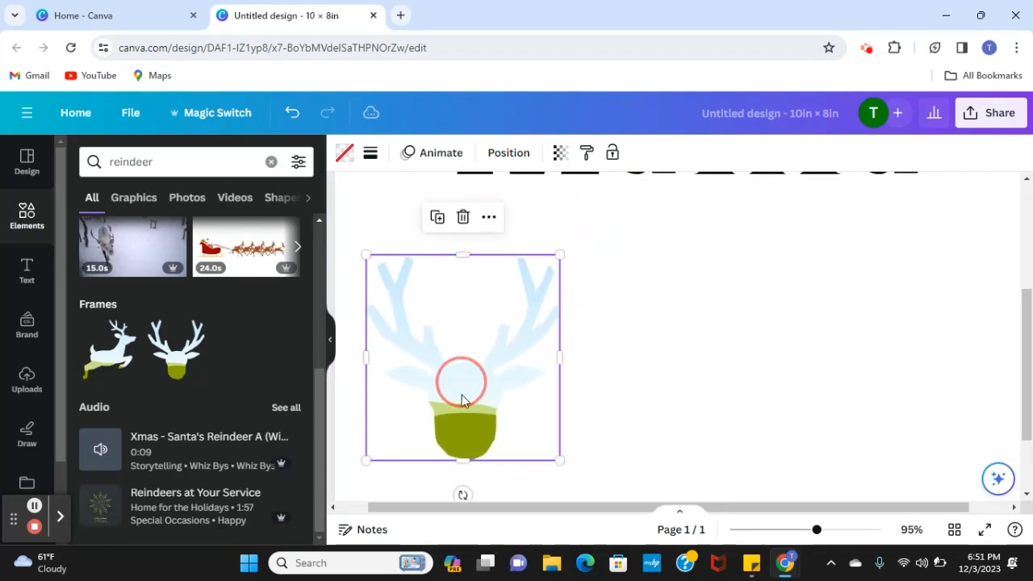
Duplicate the reindeer head frame twice and line up the three frames in a row across the page.
right_click(460, 380)
left_click(523, 287)
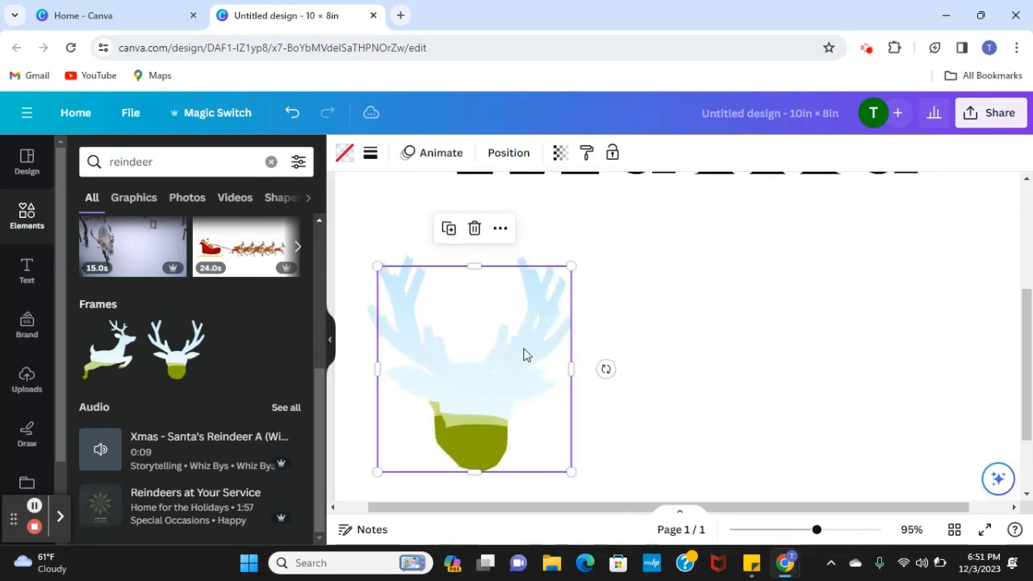
right_click(488, 376)
left_click(554, 252)
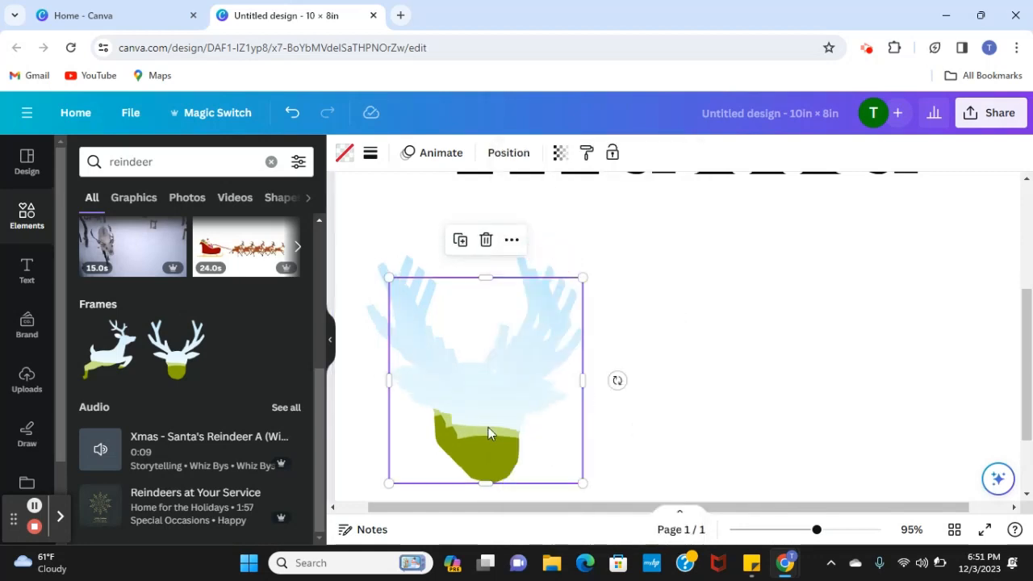
left_click_drag(489, 431, 921, 414)
left_click_drag(450, 426, 683, 414)
left_click(938, 418)
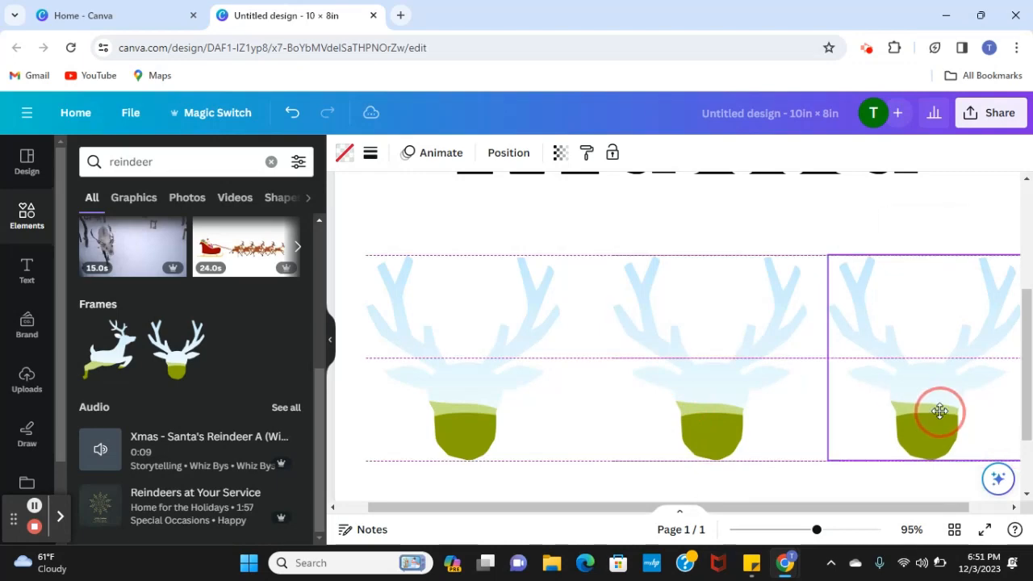
left_click_drag(661, 372, 646, 372)
Move the three reindeer head frames up closer to "Mama", aligned in one evenly spaced row.
scroll(645, 372, "up", 3)
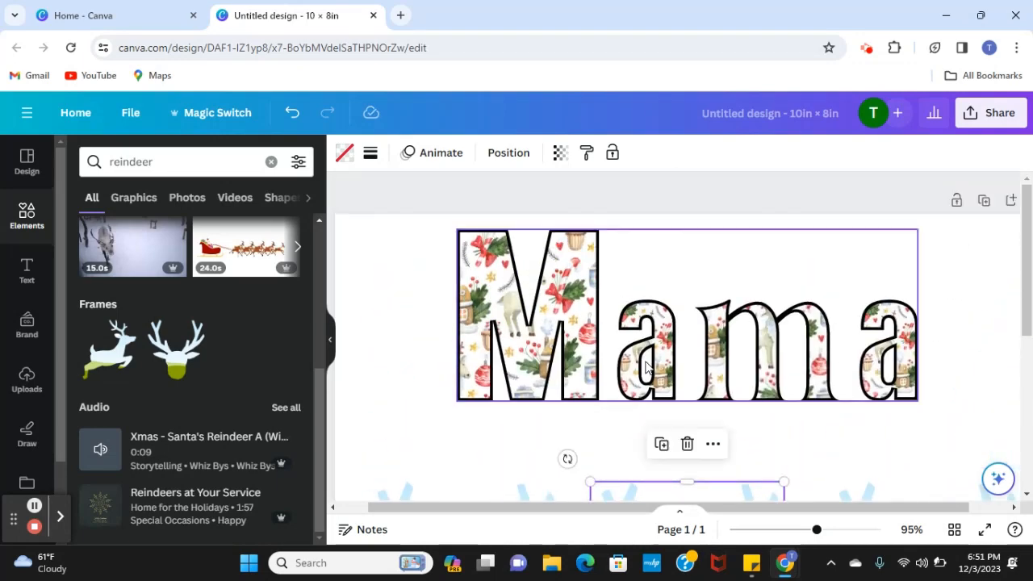
scroll(646, 361, "down", 4)
scroll(484, 379, "up", 2)
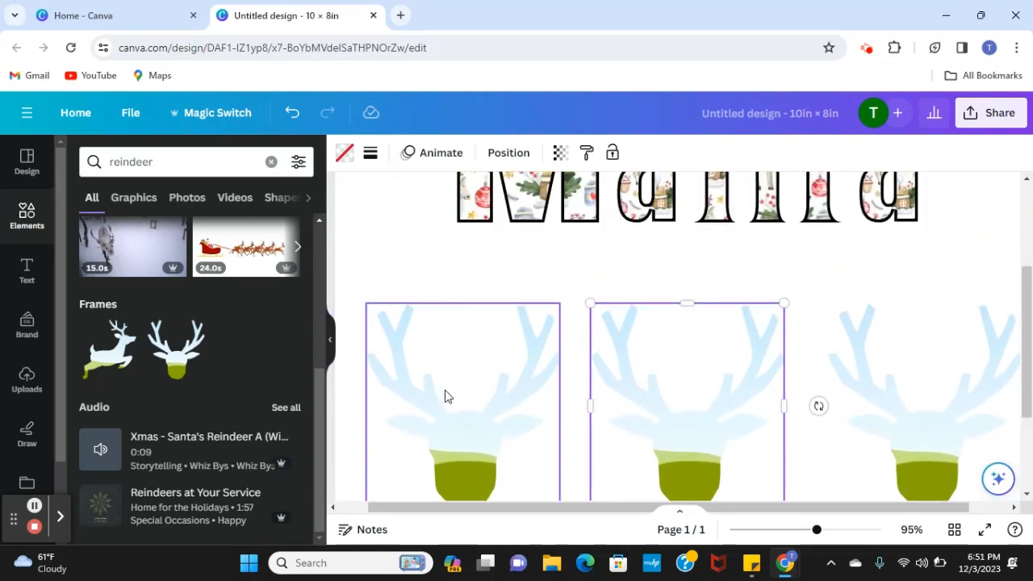
left_click_drag(454, 404, 452, 385)
left_click_drag(703, 450, 703, 410)
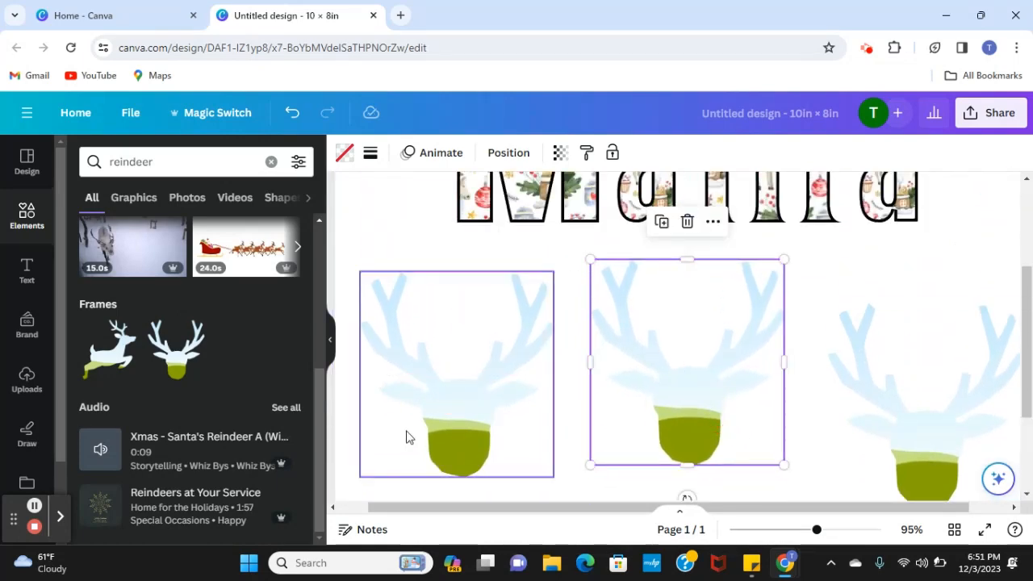
mouse_move(406, 433)
left_mouse_down()
mouse_move(410, 411)
mouse_move(410, 419)
left_mouse_up()
left_click_drag(965, 428, 944, 374)
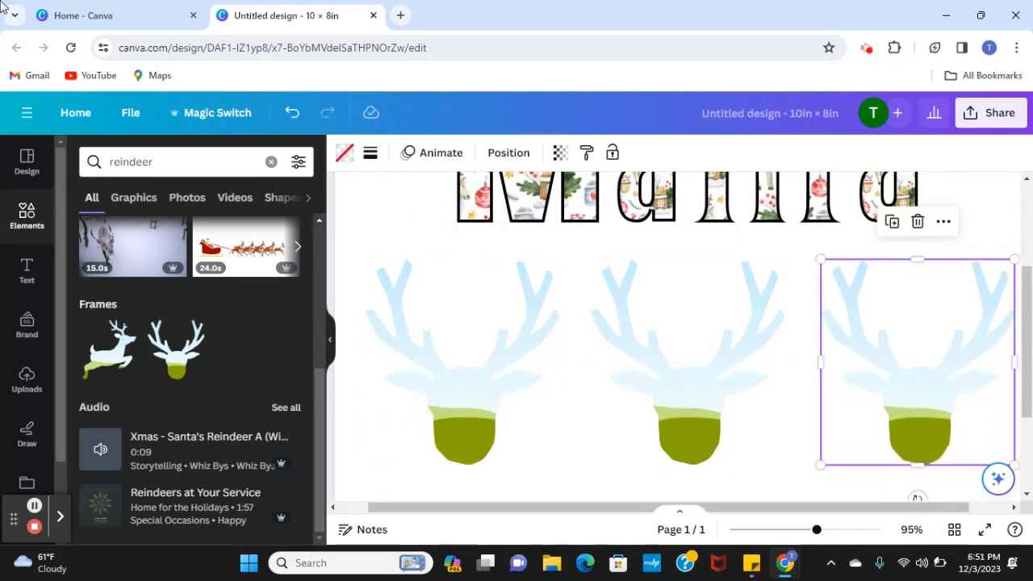
Search the elements for "Christmas Gingerbread Pattern" again.
left_click(190, 163)
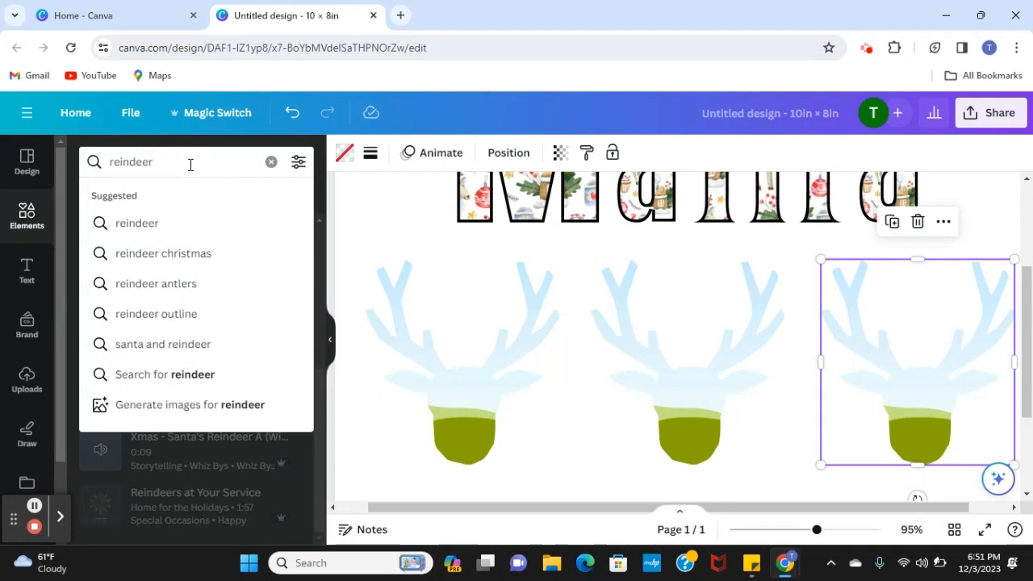
key("Return")
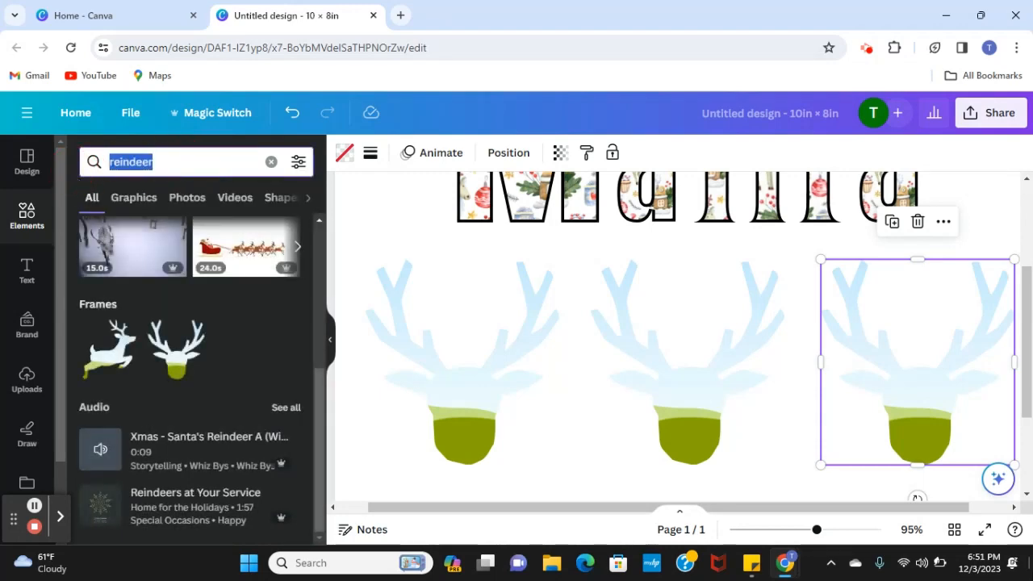
type("chris")
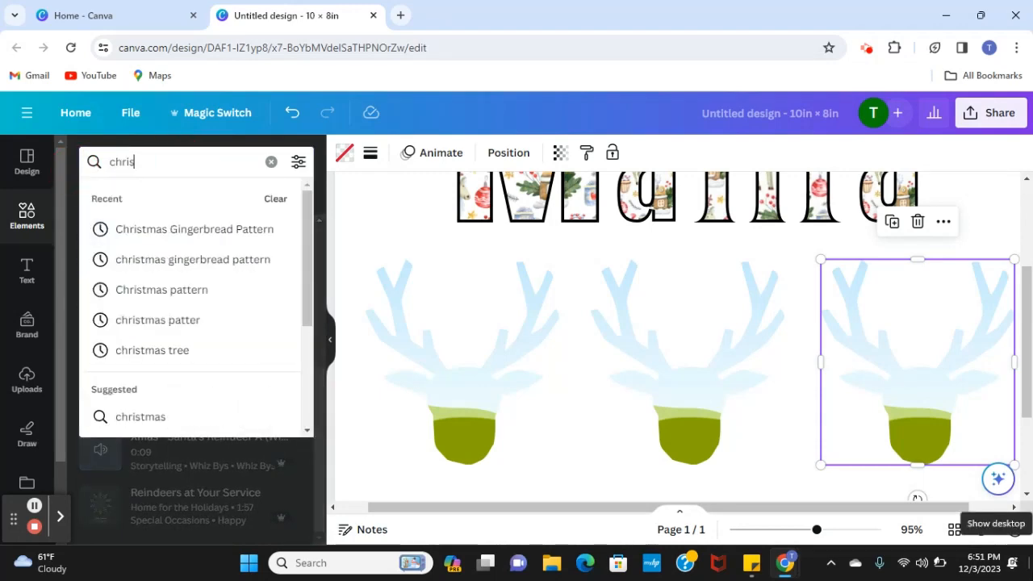
type("tmas gen")
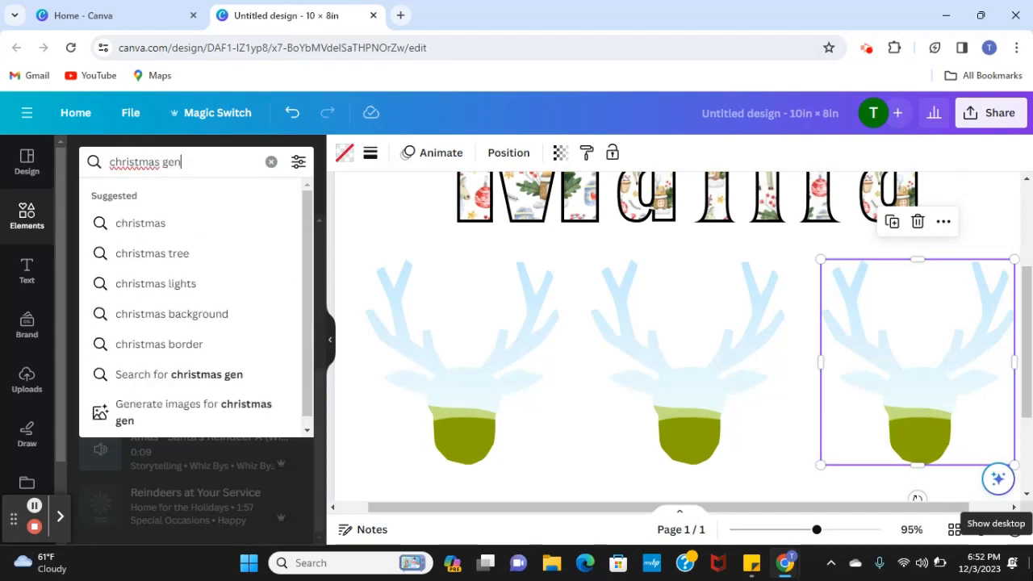
key("BackSpace")
key("BackSpace")
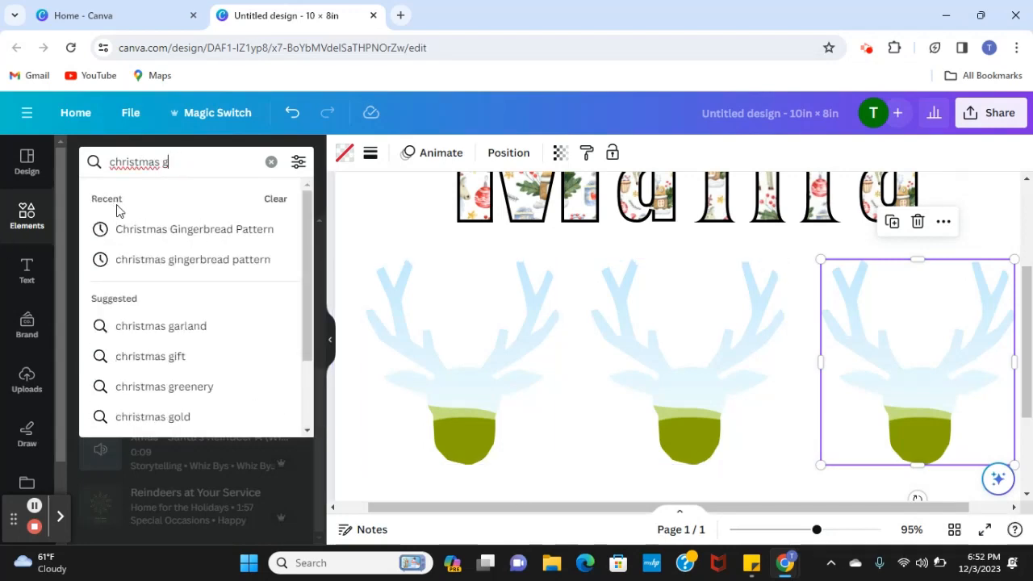
left_click(167, 233)
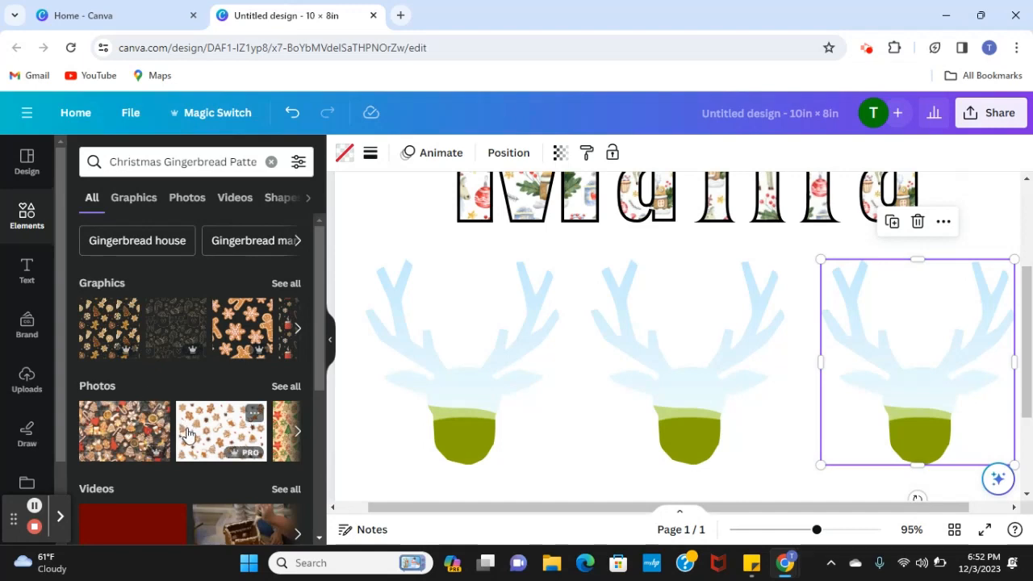
Show all photo results and find the white Christmas pattern photo with the reindeer, greenery and red ornaments.
scroll(187, 434, "down", 3)
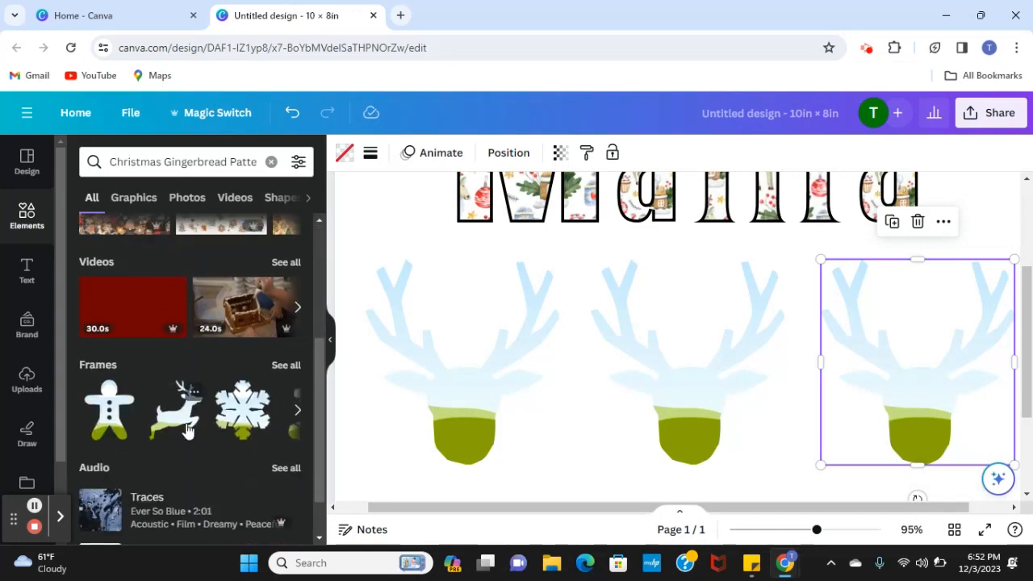
scroll(187, 432, "down", 1)
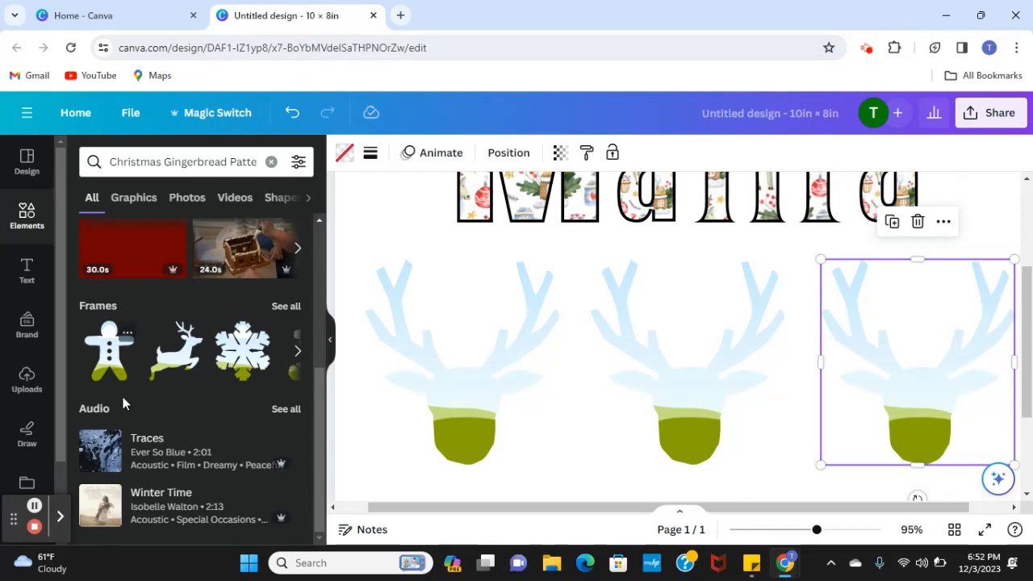
scroll(126, 408, "up", 5)
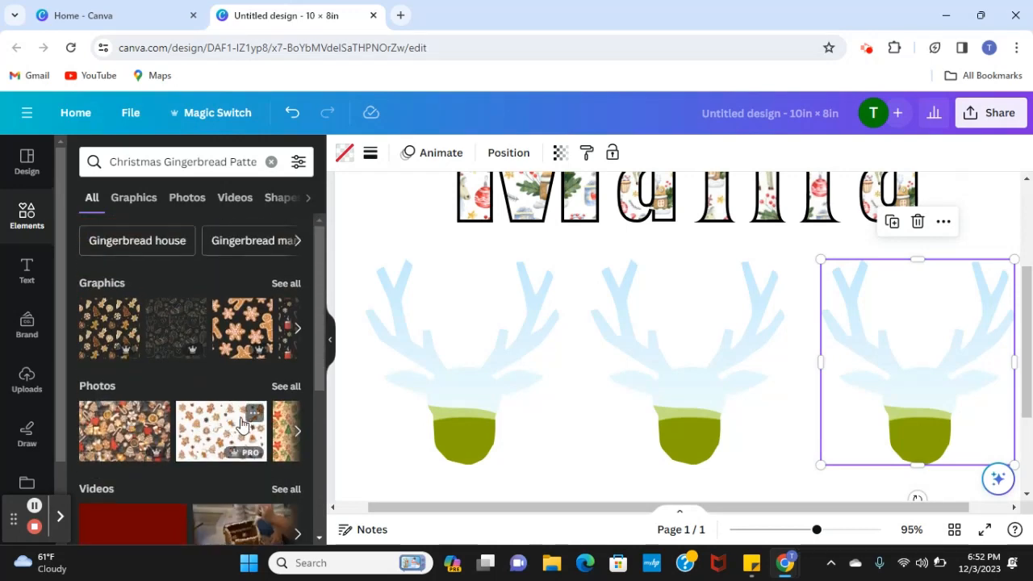
left_click(284, 386)
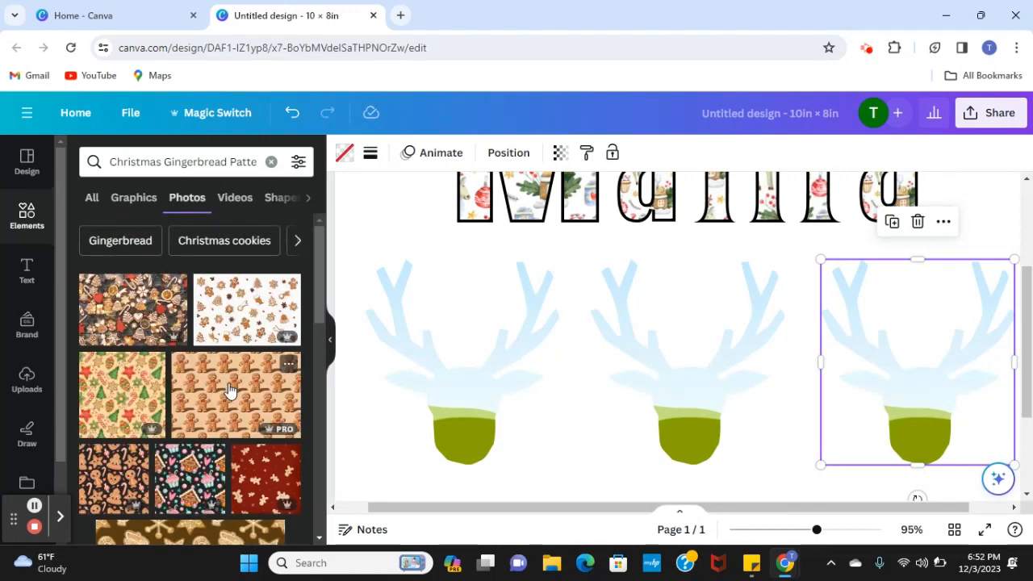
scroll(177, 394, "down", 10)
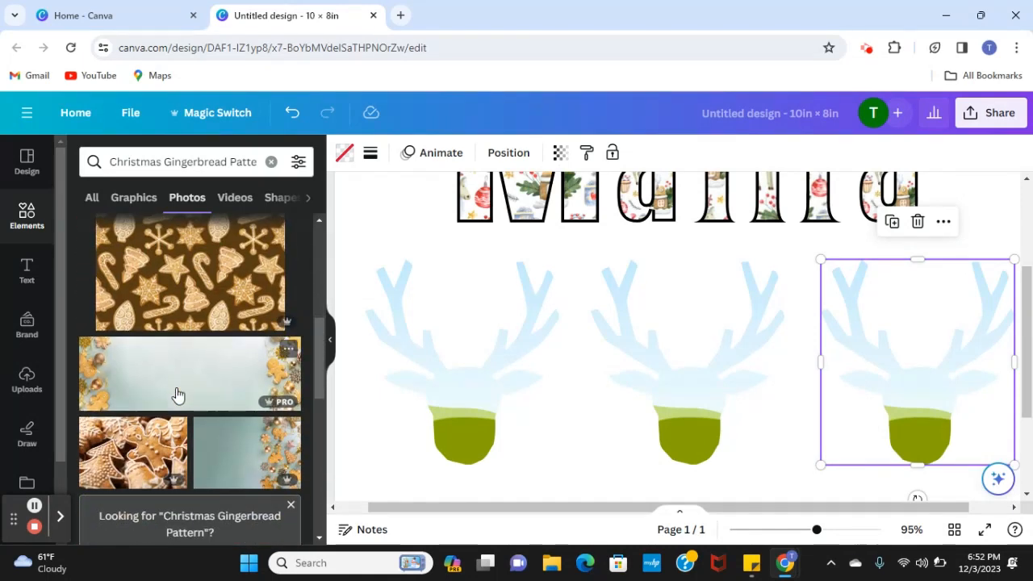
scroll(176, 394, "down", 1)
scroll(178, 394, "down", 10)
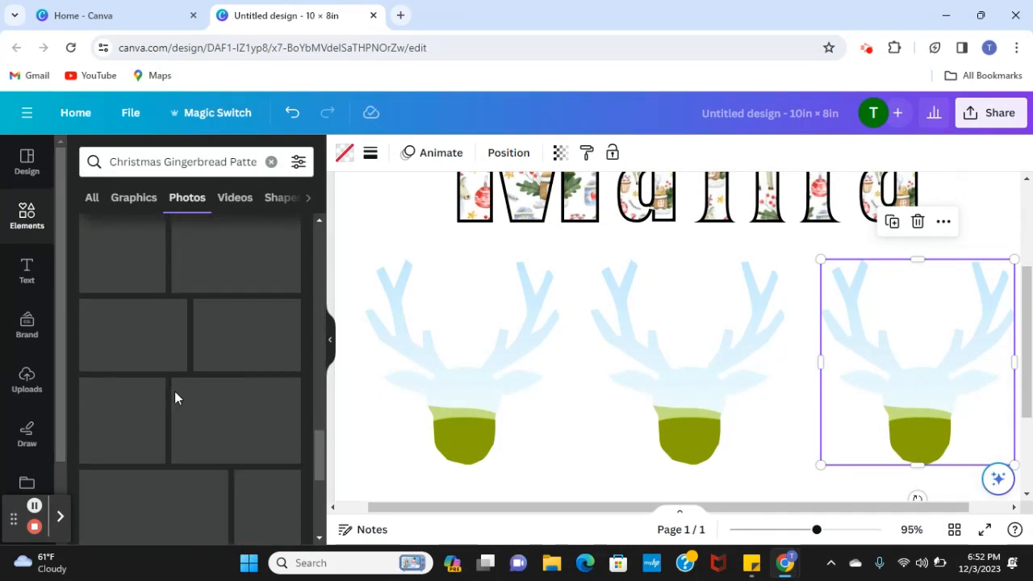
scroll(157, 379, "down", 1)
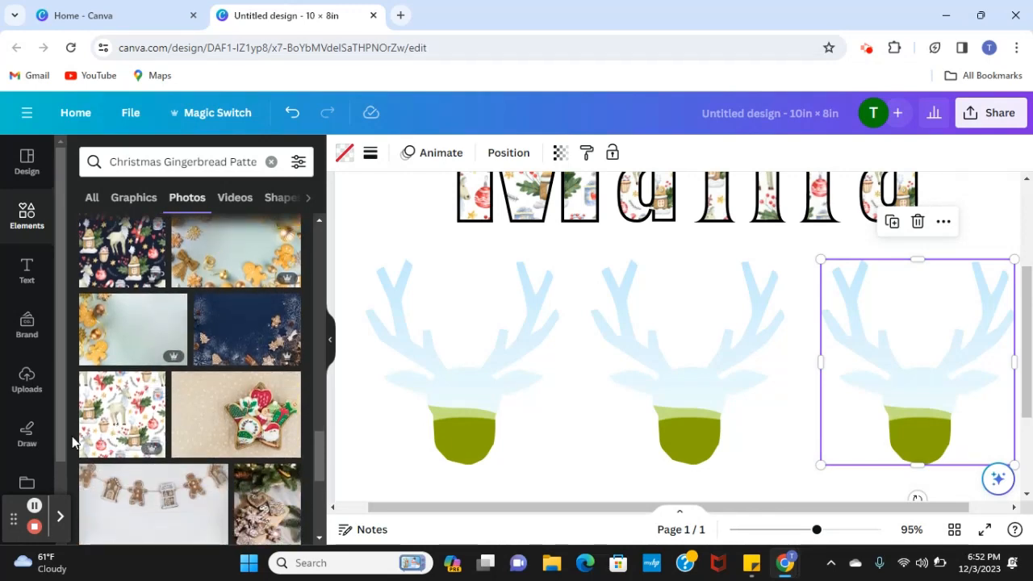
Fill all three reindeer head frames with the white Christmas pattern photo showing the reindeer, greenery and red ornaments.
scroll(103, 428, "down", 1)
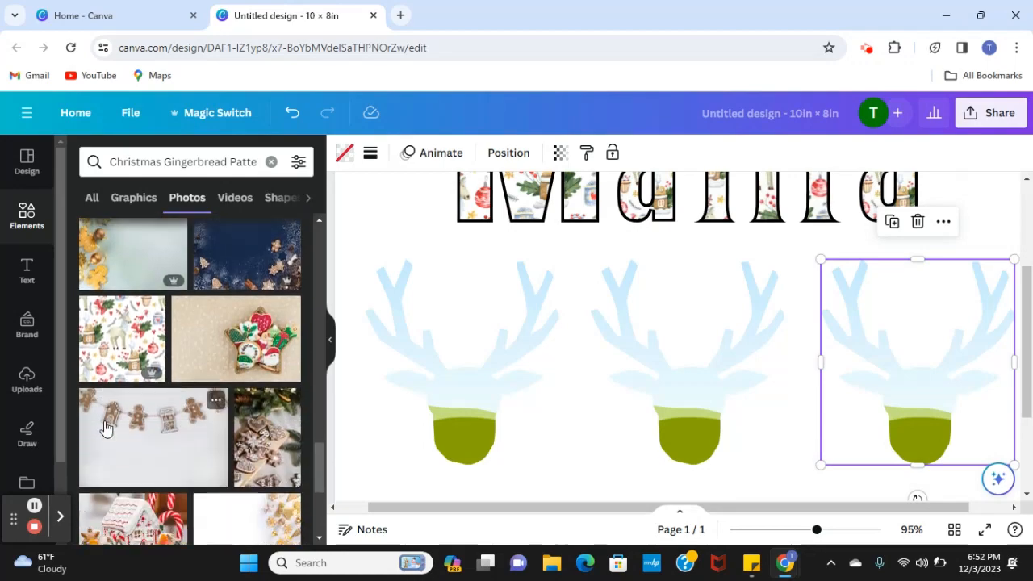
left_click_drag(118, 353, 425, 391)
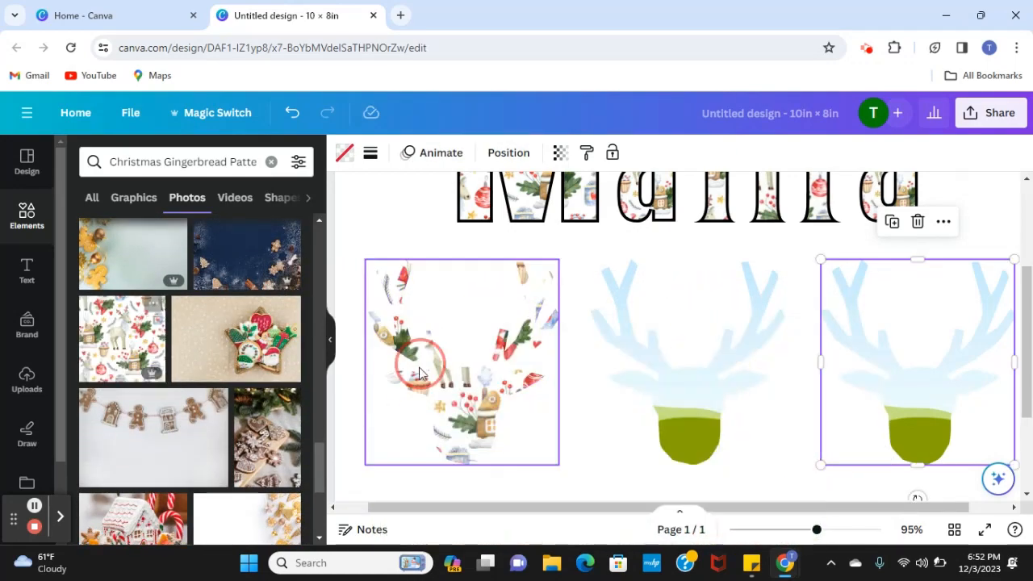
left_click_drag(120, 341, 657, 299)
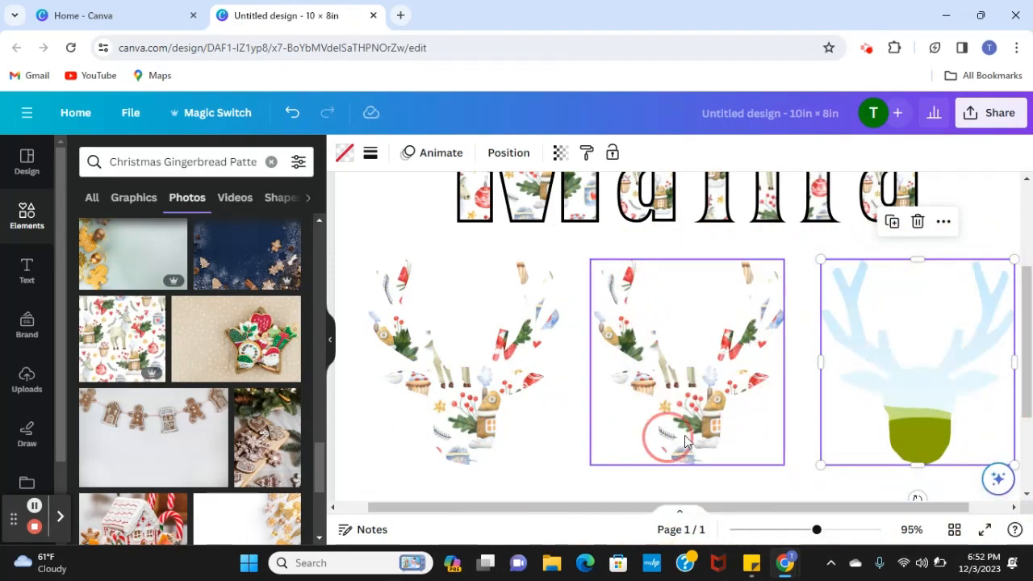
left_click(794, 436)
left_click_drag(121, 339, 851, 296)
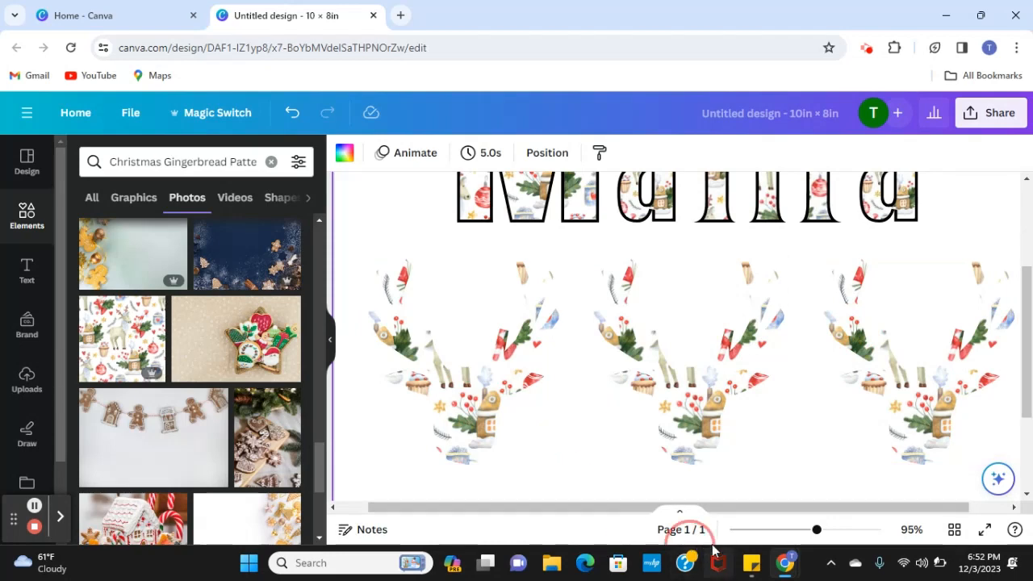
left_click(327, 339)
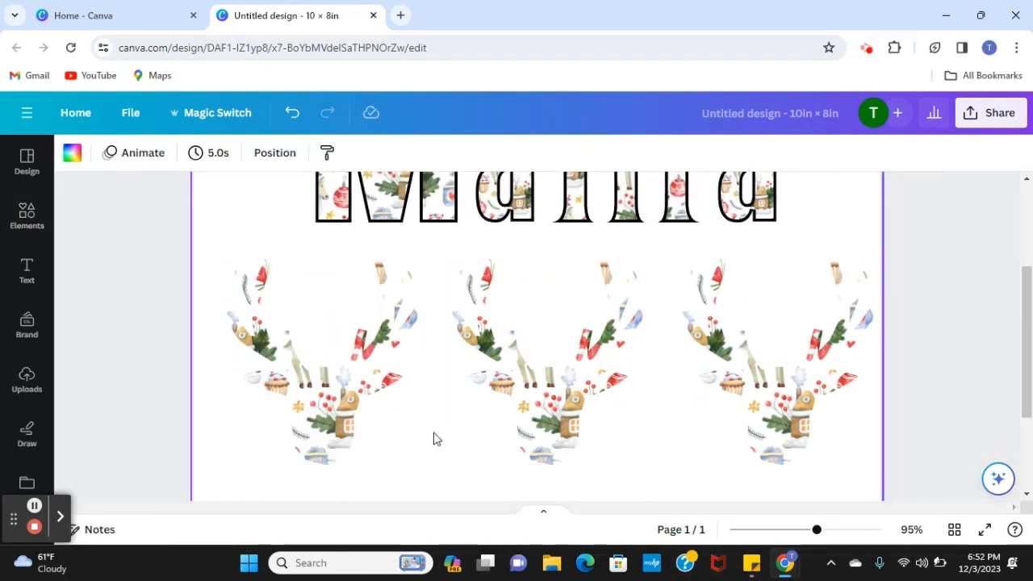
Give each of the three pattern-filled reindeer heads a solid black border with a weight of 4.
left_click(317, 394)
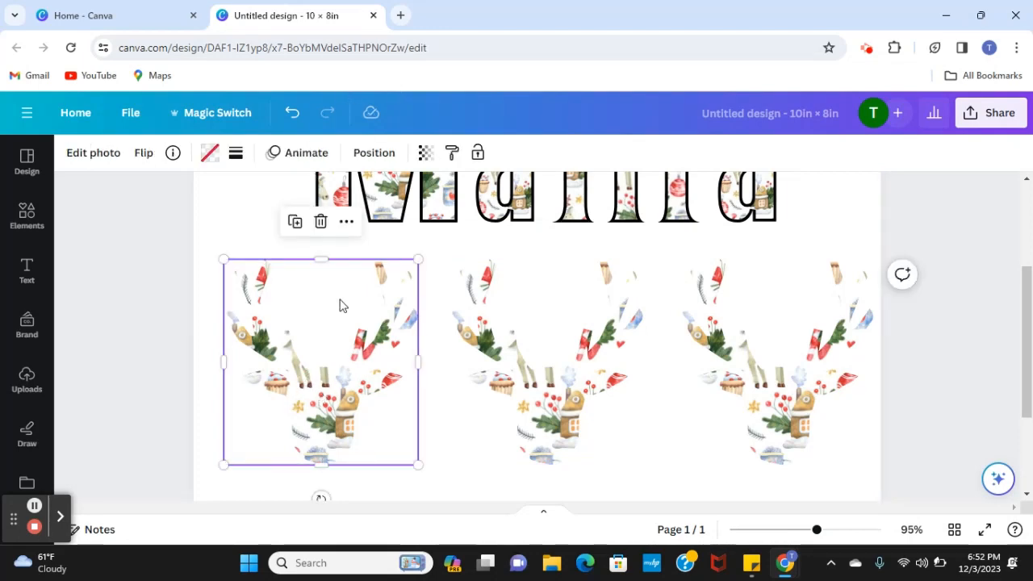
left_click(235, 154)
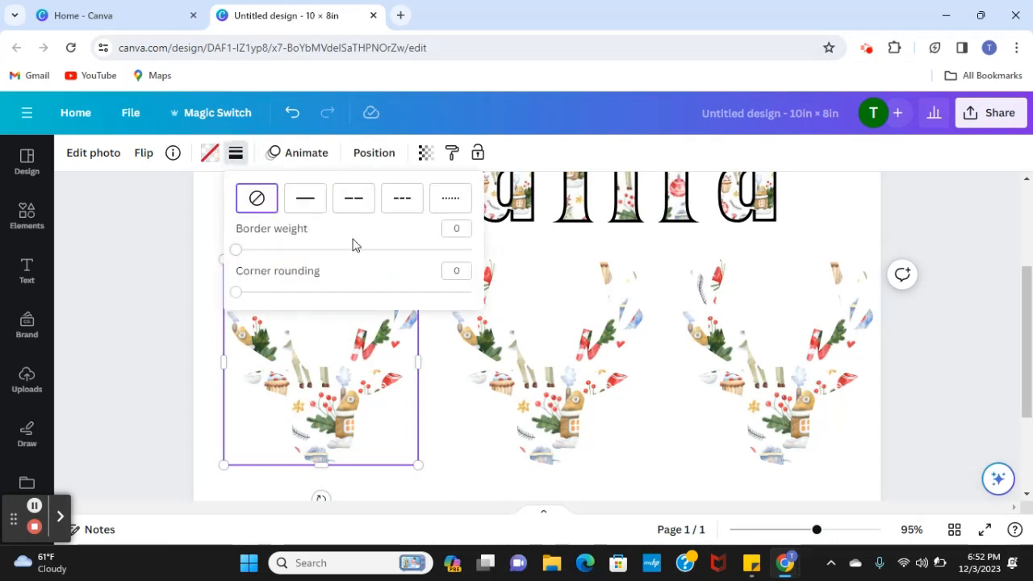
left_click(307, 204)
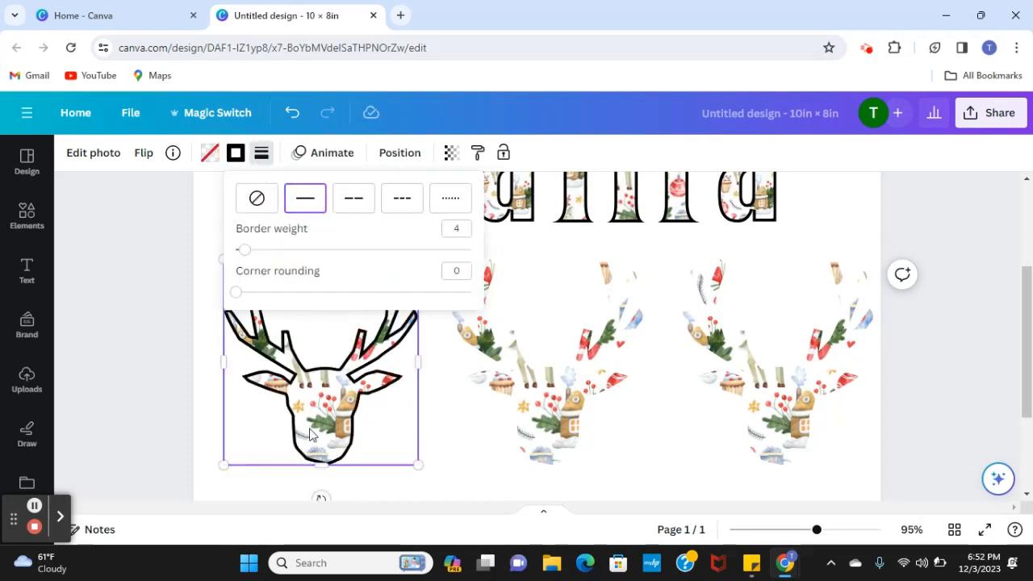
left_click(543, 350)
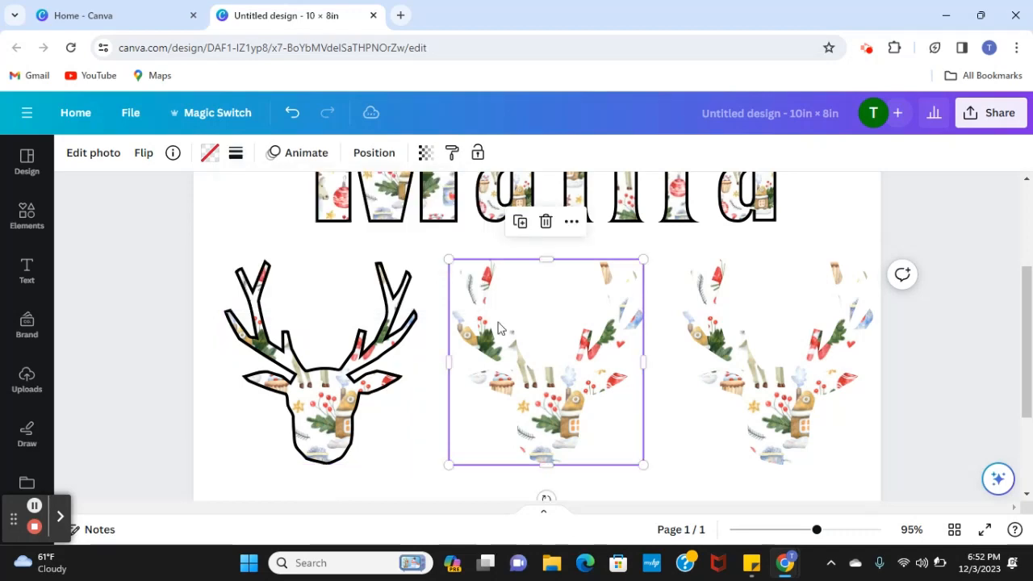
left_click(235, 156)
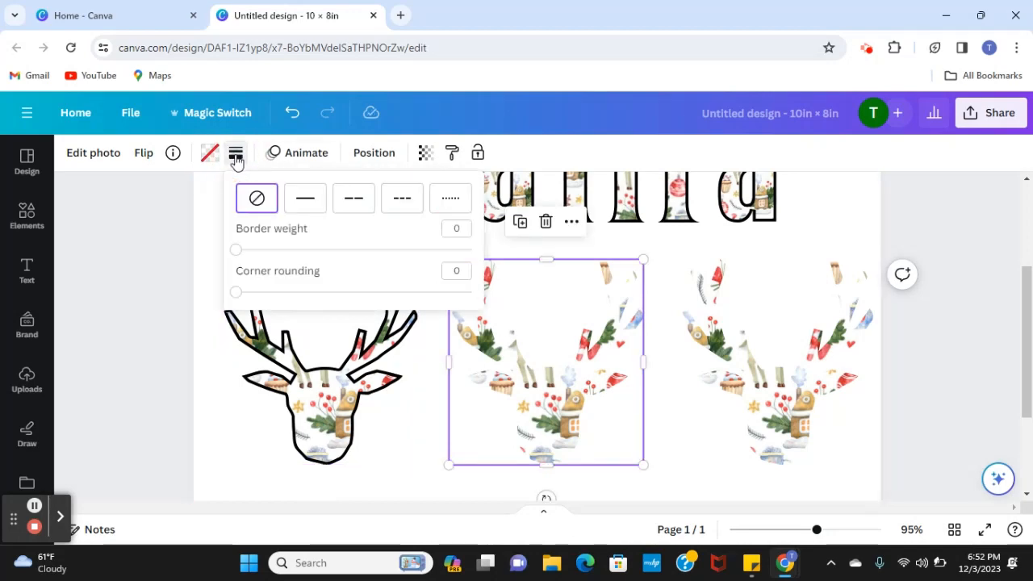
left_click(308, 209)
left_click(759, 353)
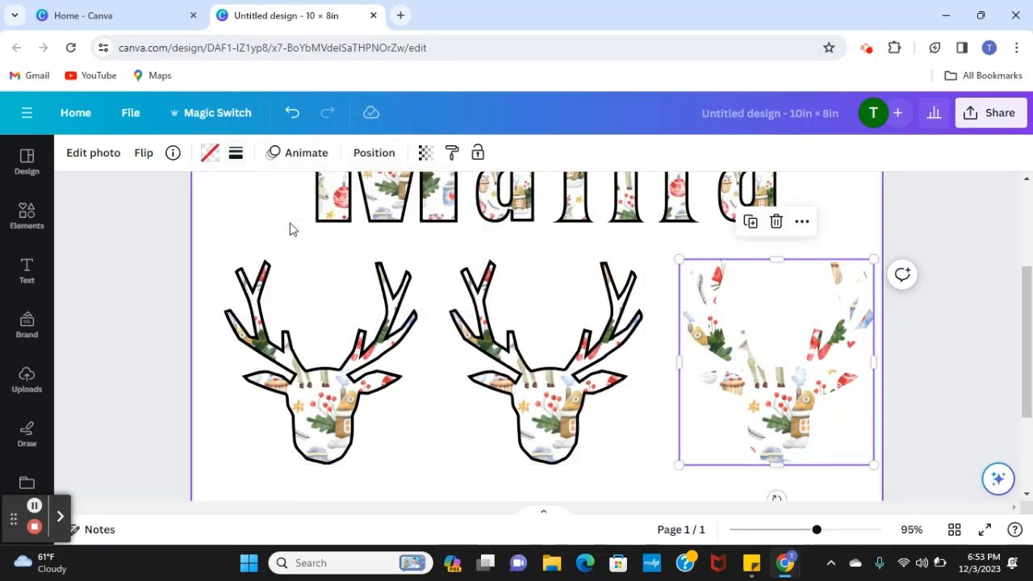
left_click(235, 155)
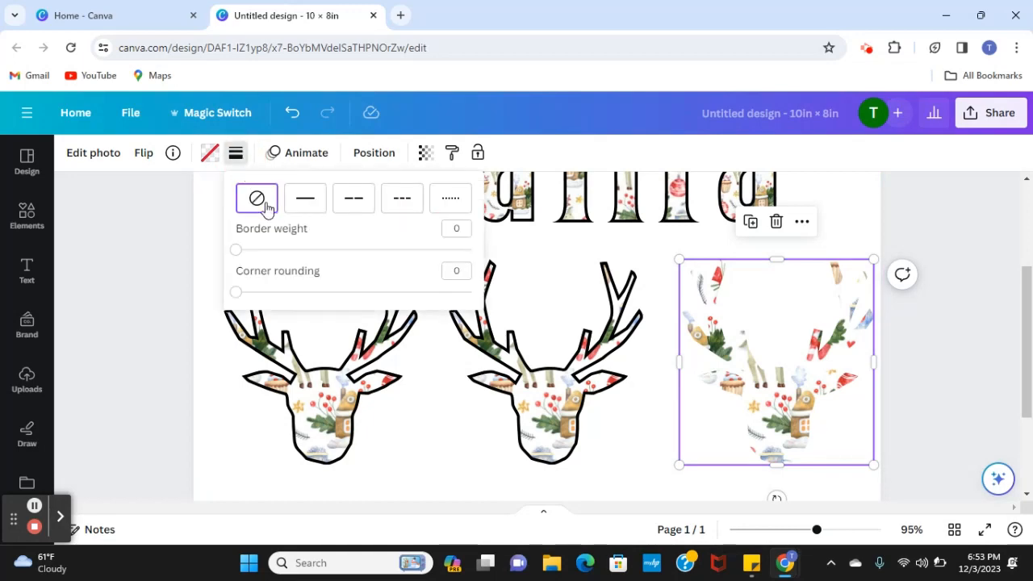
left_click(303, 206)
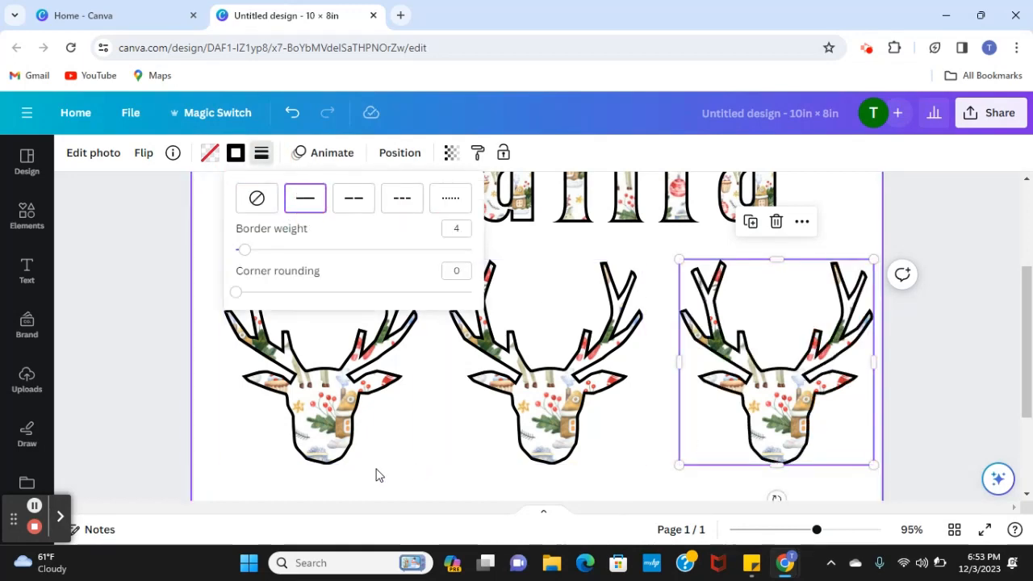
Add a subheading text and place it in the blank space below the first reindeer head.
scroll(377, 468, "up", 3)
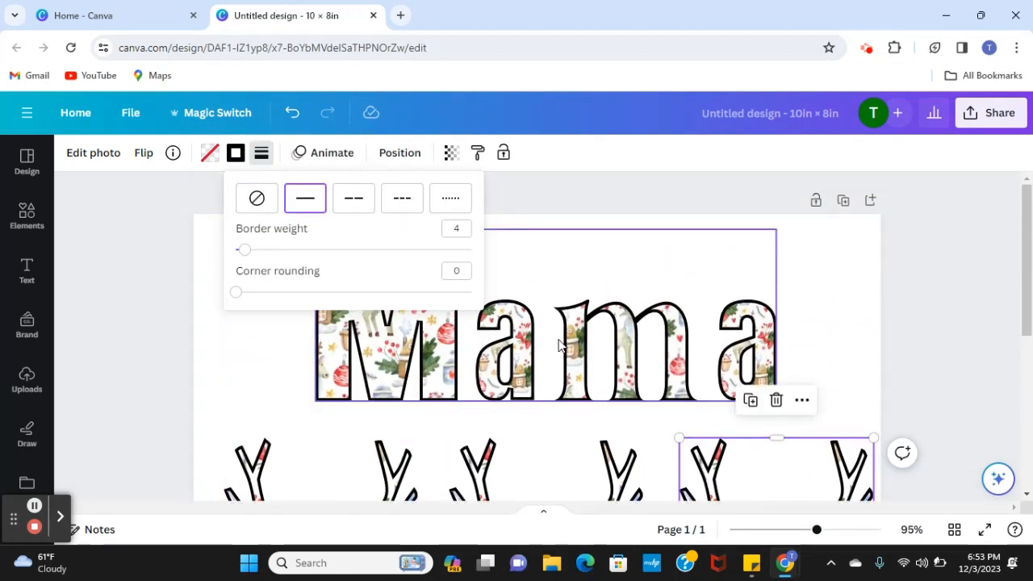
scroll(559, 345, "down", 5)
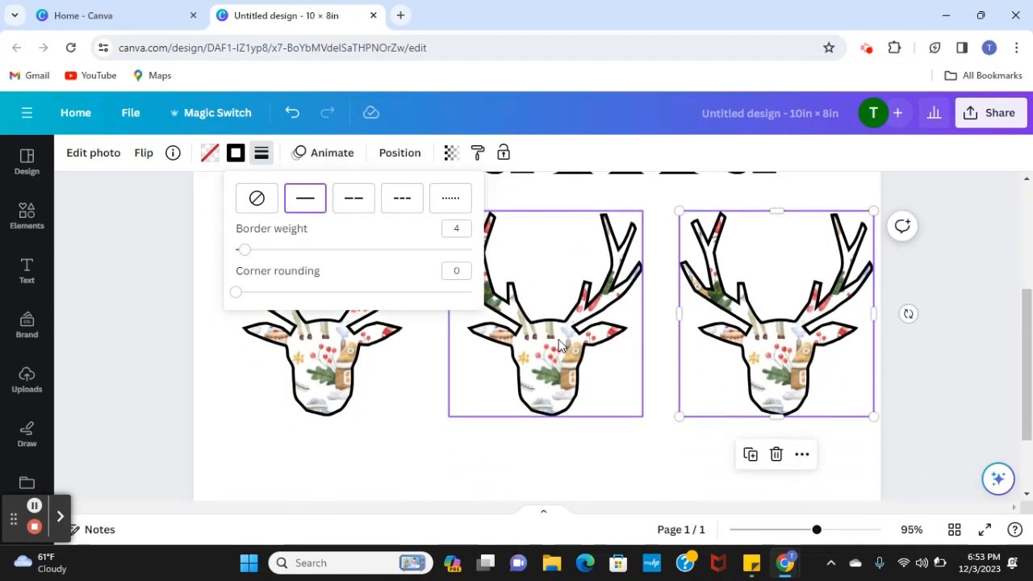
scroll(558, 342, "down", 2)
scroll(558, 345, "up", 3)
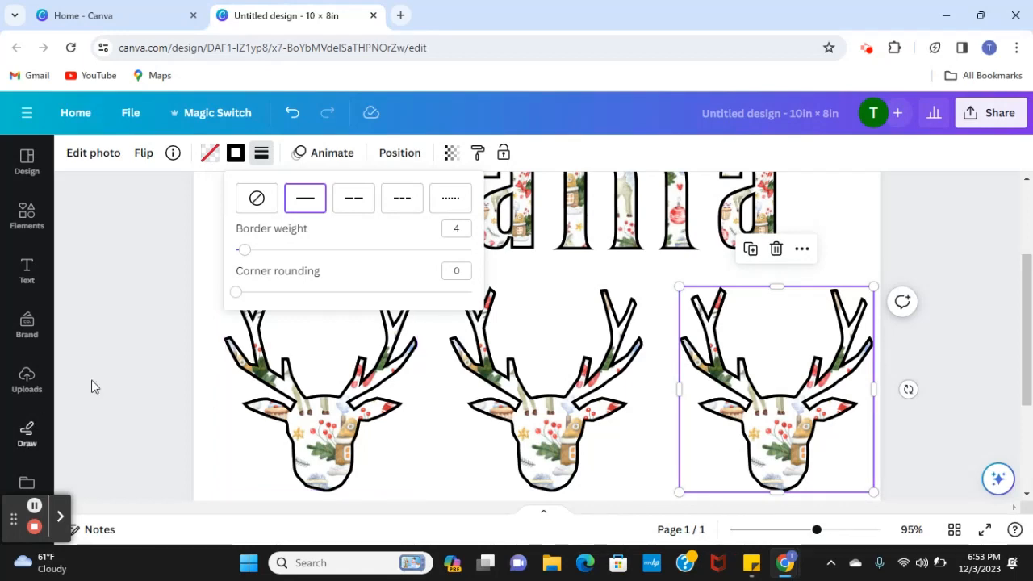
scroll(287, 489, "down", 2)
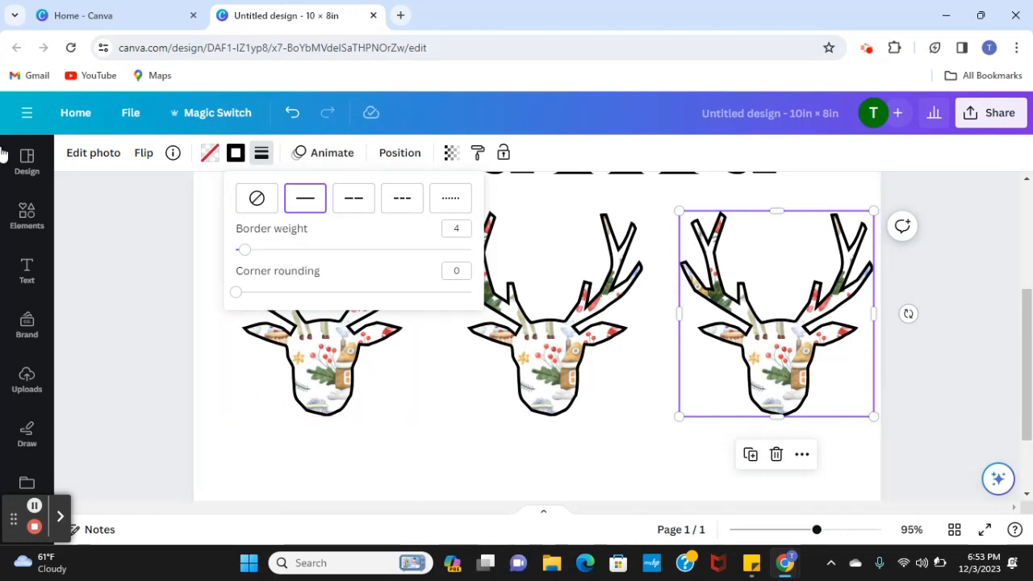
left_click(27, 271)
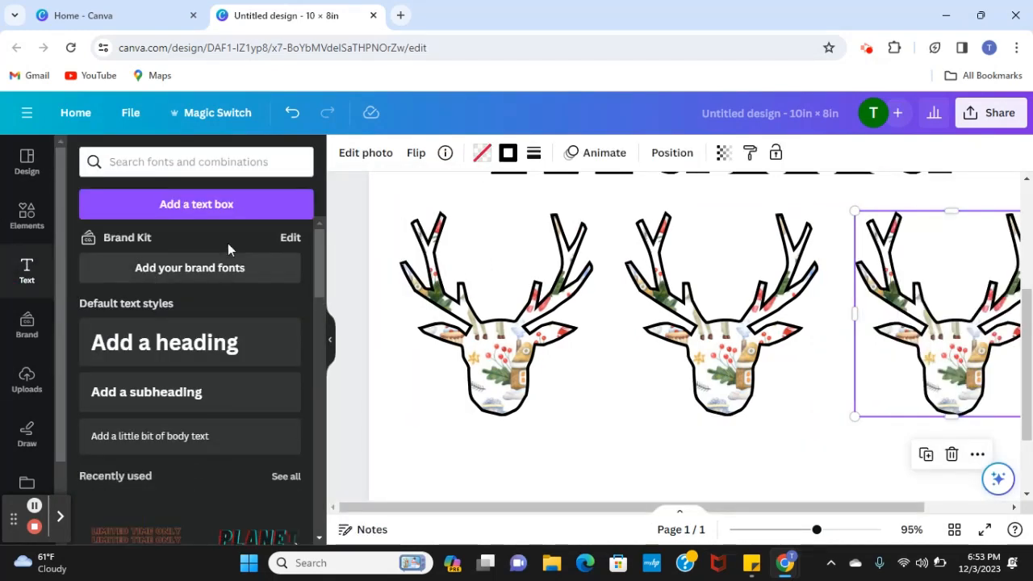
left_click(599, 451)
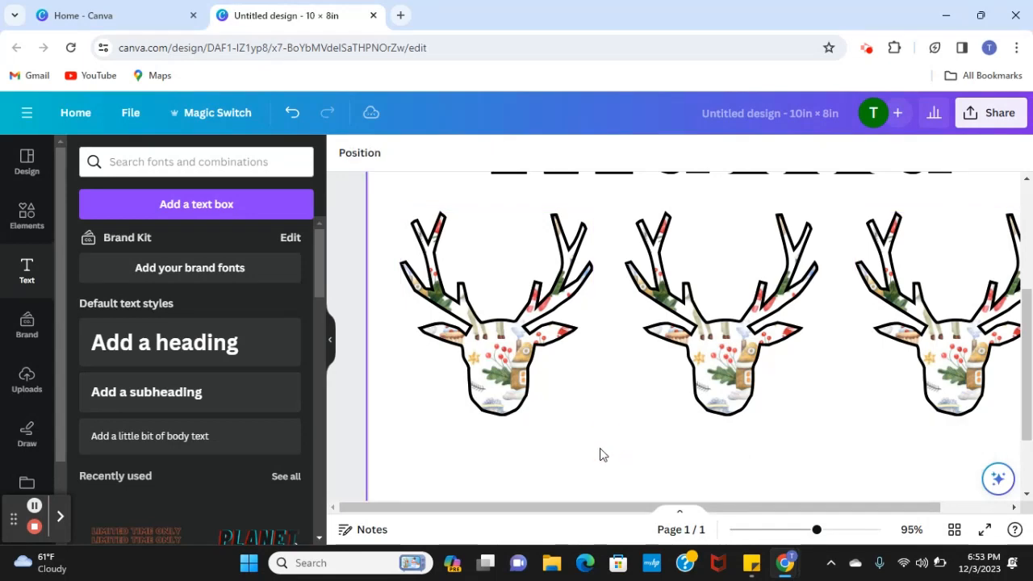
left_click(150, 395)
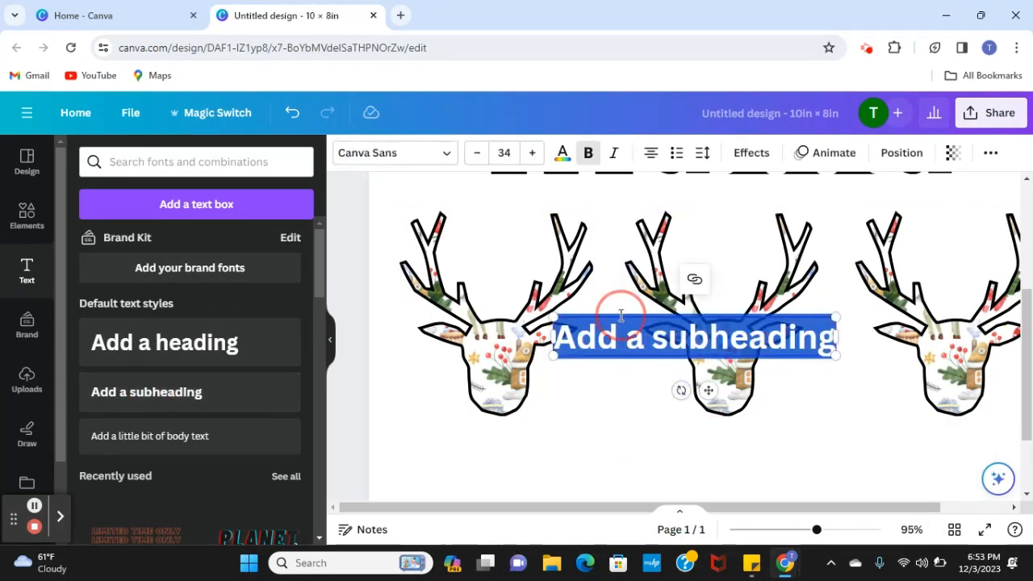
left_click(618, 463)
left_click_drag(621, 353, 443, 454)
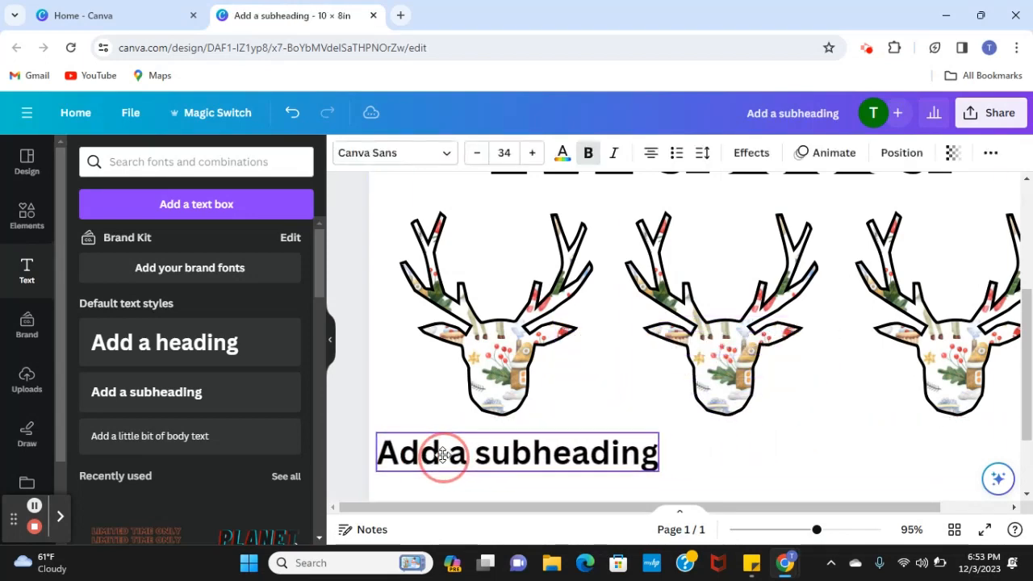
Replace the placeholder below the first reindeer head with the first person's name and centre it under the head.
left_click(489, 450)
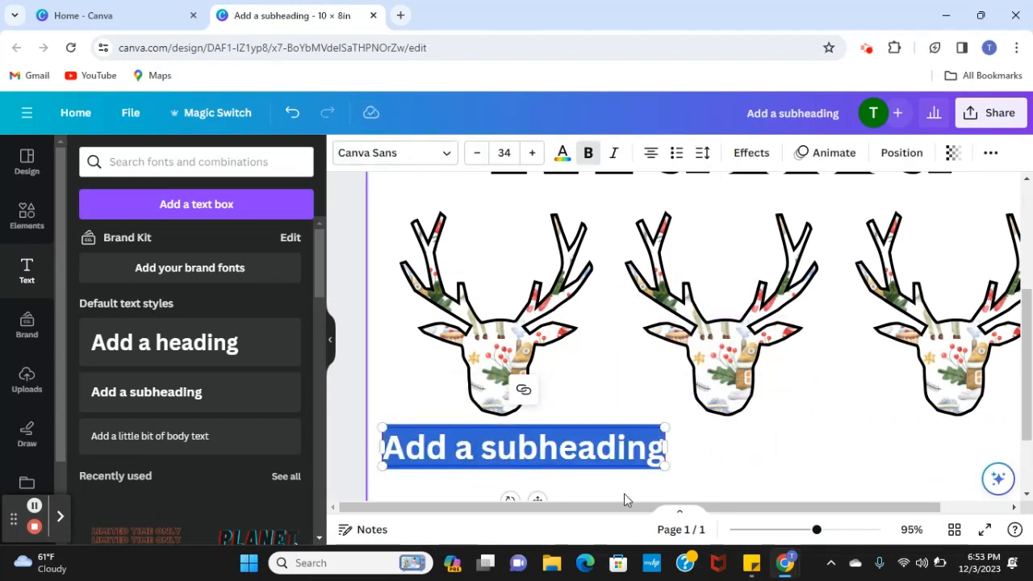
type("LaBrea")
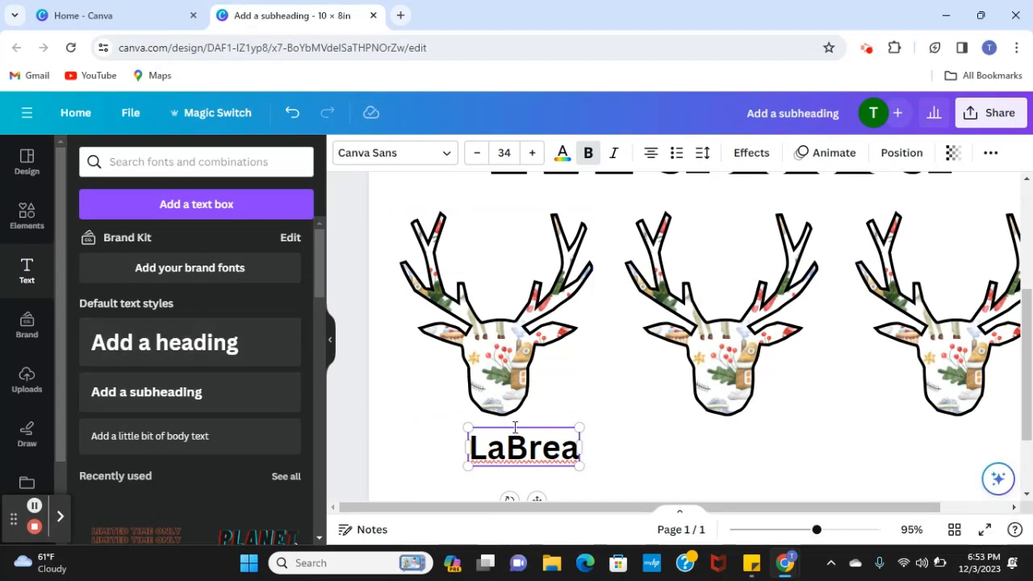
left_click(615, 461)
left_click_drag(549, 447, 503, 463)
left_click(627, 459)
left_click(651, 456)
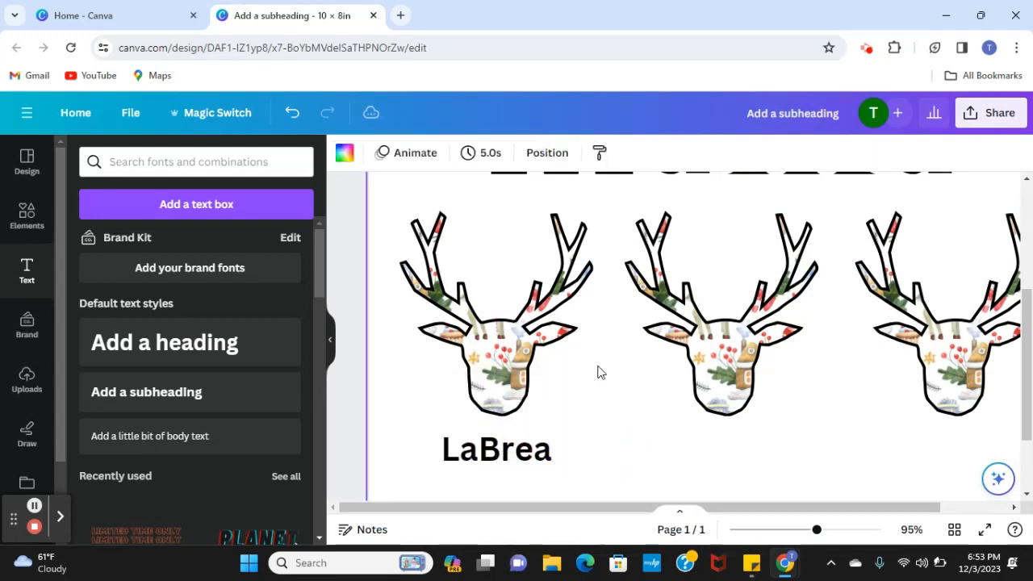
Add a second subheading text below the middle reindeer head, level with the first name.
left_click(143, 400)
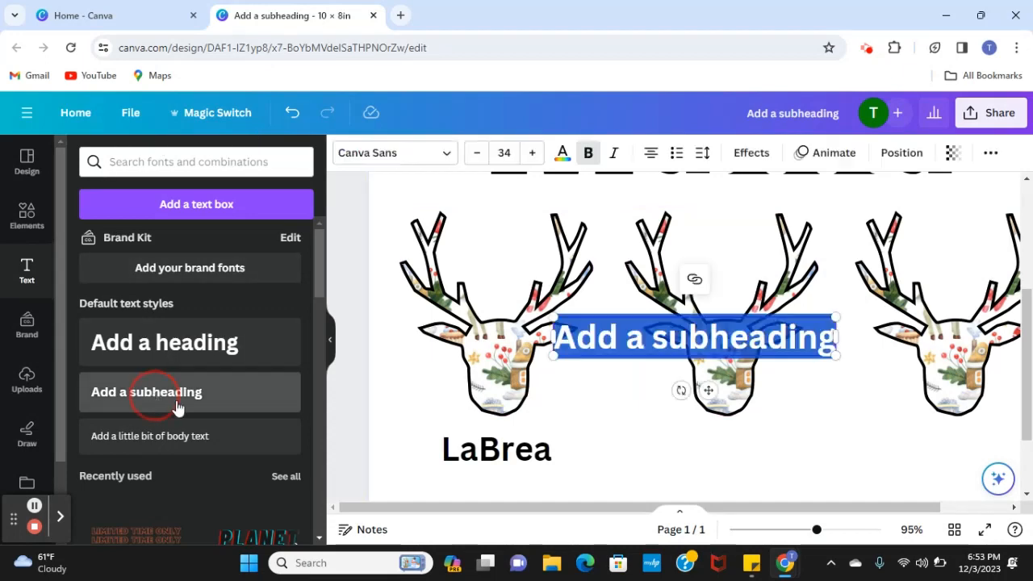
left_click(630, 428)
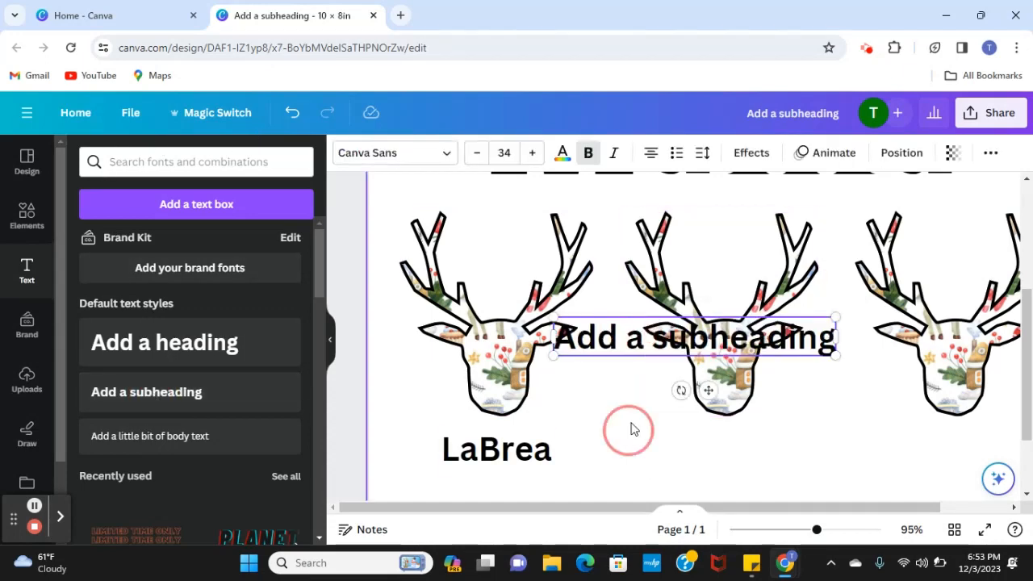
left_click_drag(636, 330, 667, 430)
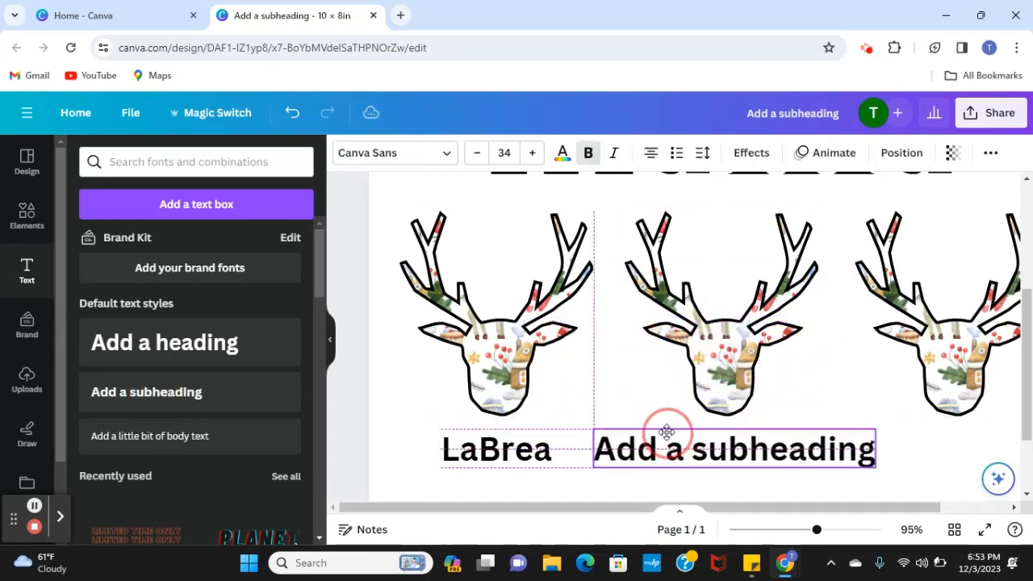
Replace the second placeholder with the second person's name and centre it under the middle reindeer head.
double_click(744, 448)
type("T")
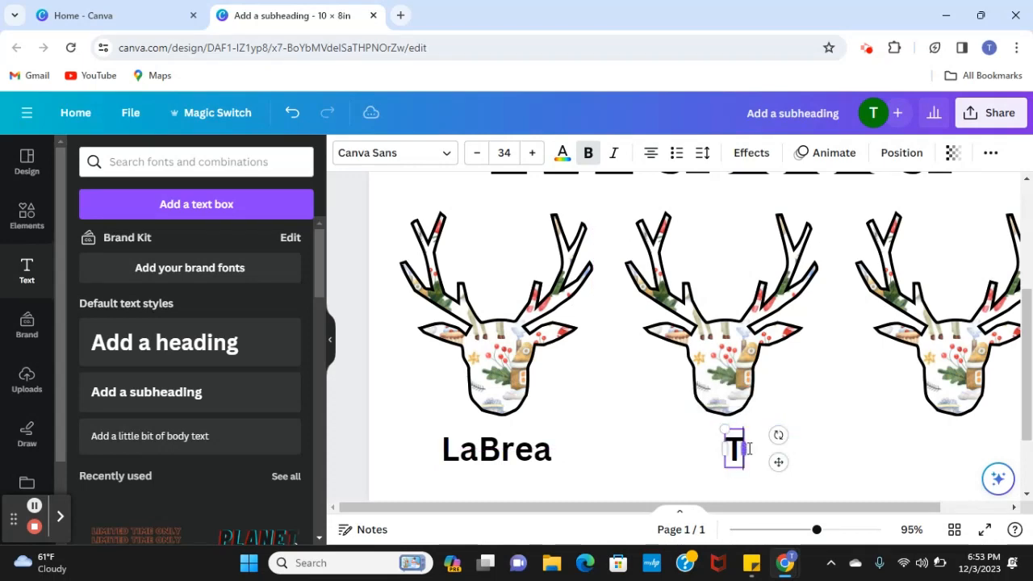
type("rent, Jr.")
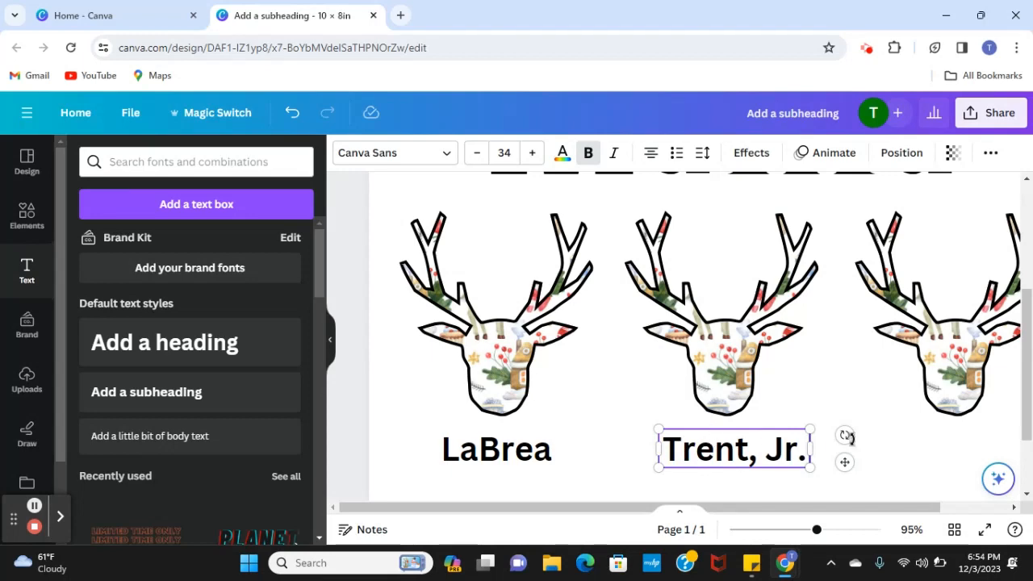
left_click_drag(760, 454, 749, 454)
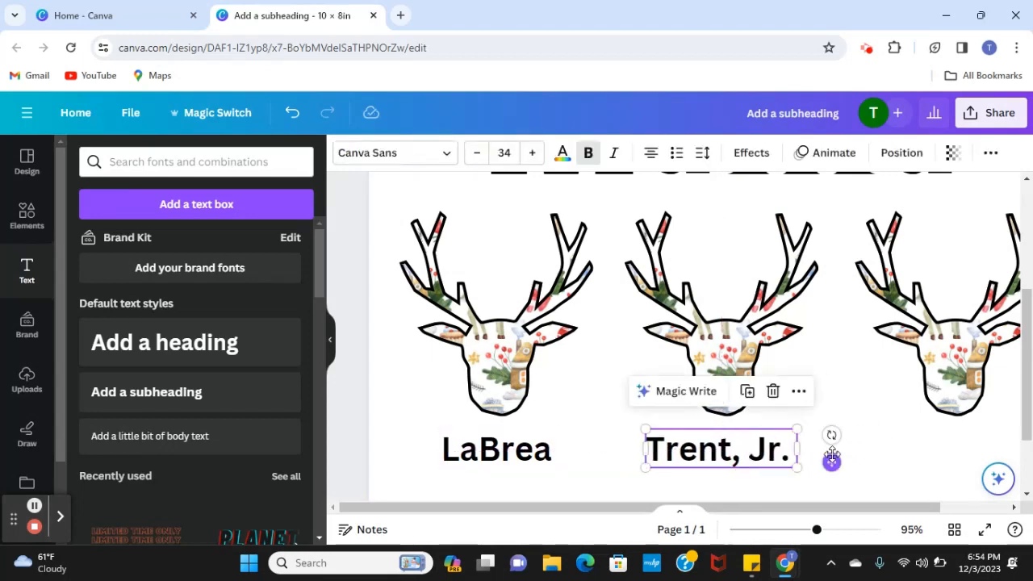
left_click(892, 453)
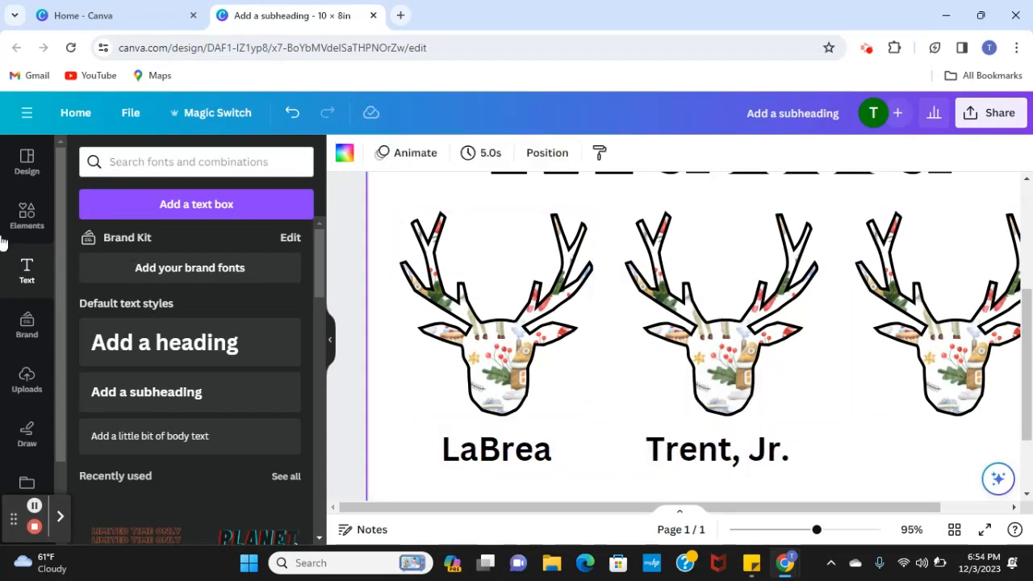
Add a third subheading text and place it below the third reindeer head, level with the other two names.
left_click(146, 393)
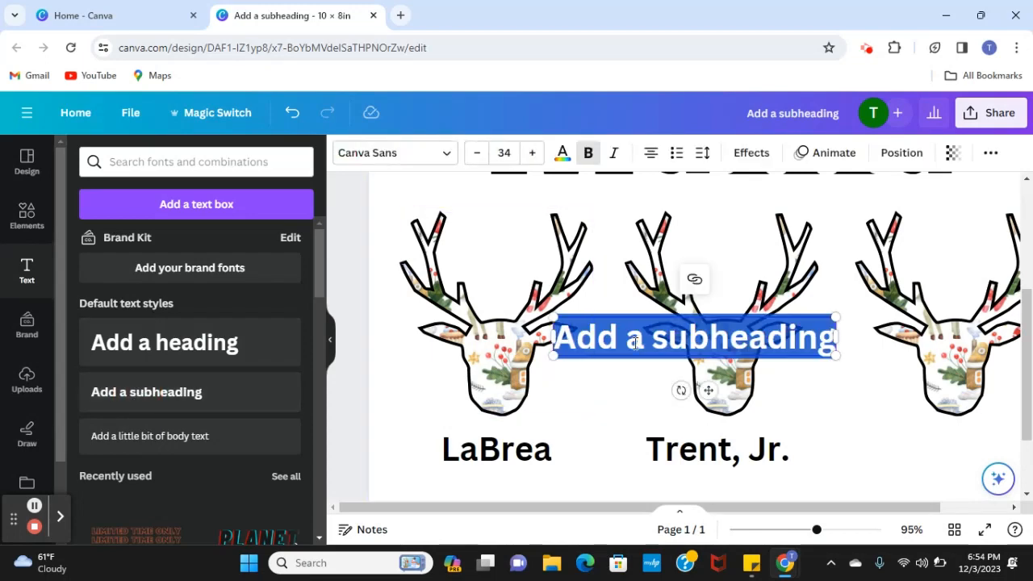
left_click(617, 395)
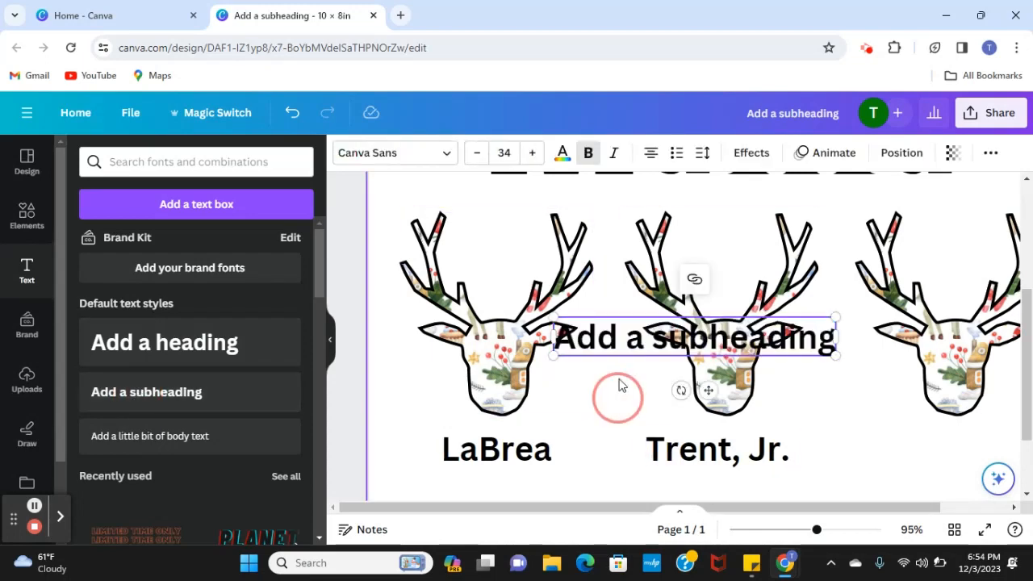
left_click_drag(637, 339, 860, 450)
left_click_drag(846, 508, 934, 511)
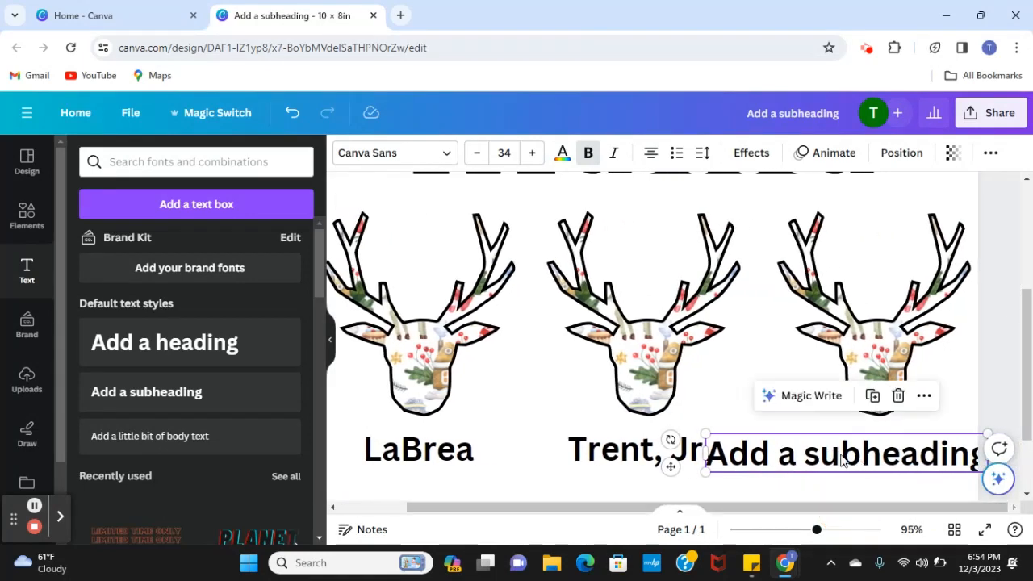
left_click_drag(824, 449, 849, 447)
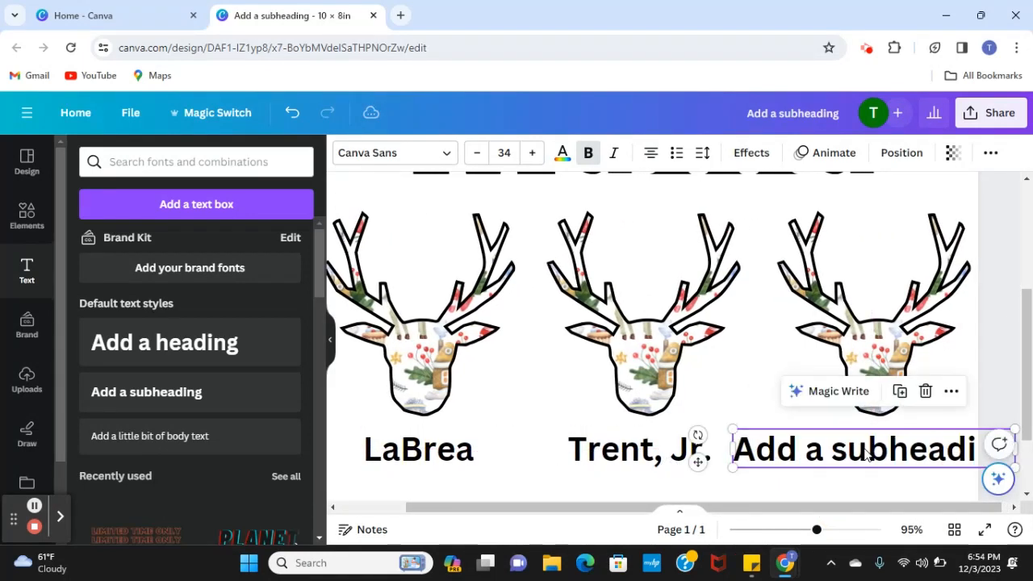
Replace the third placeholder with the third person's name beneath the third reindeer head.
double_click(865, 449)
type("Angel")
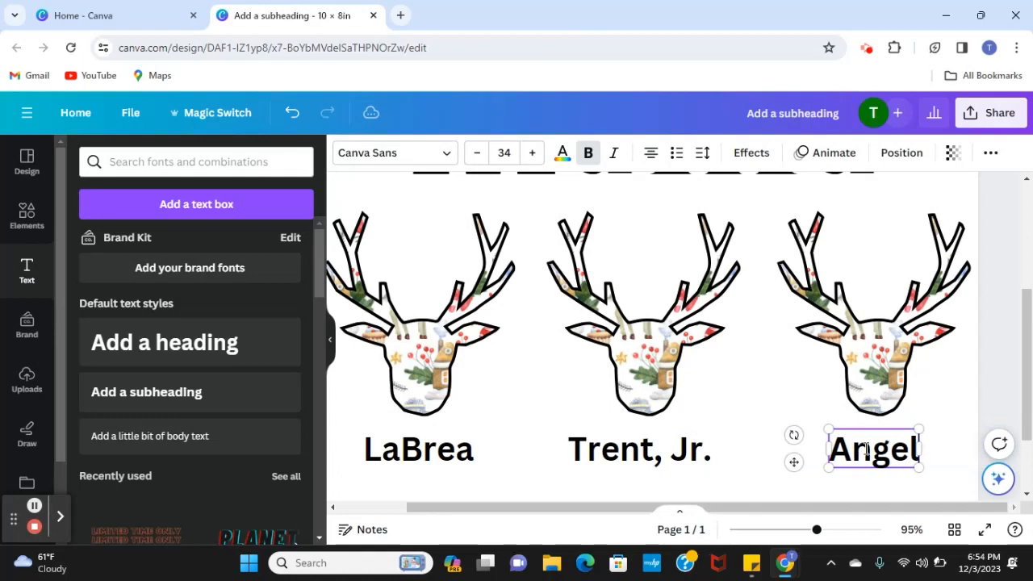
Change the first name's font to Mr Dafoe, enlarge it to about size 44.1 and centre it under the first reindeer head.
left_click(384, 449)
double_click(427, 445)
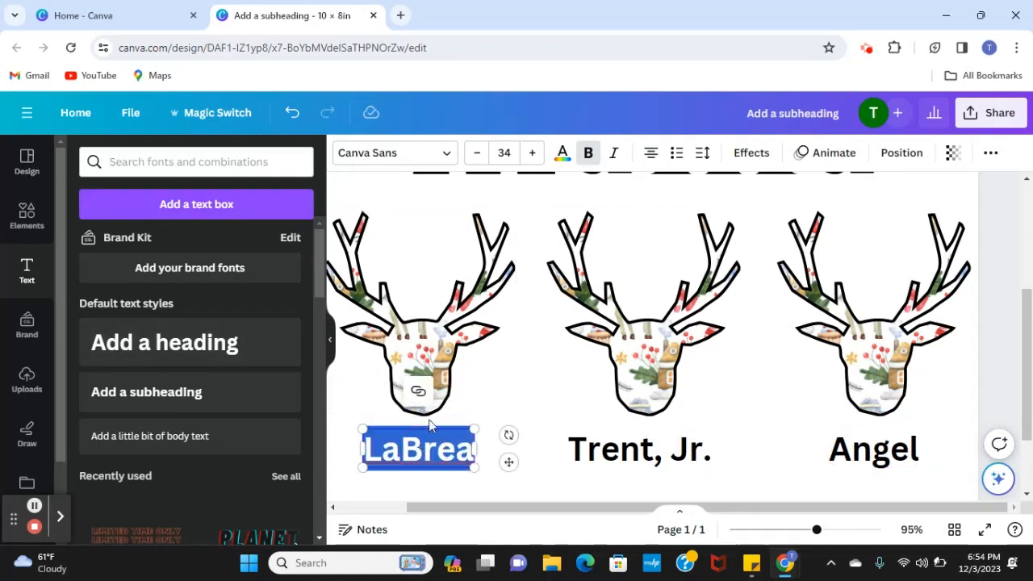
left_click(448, 155)
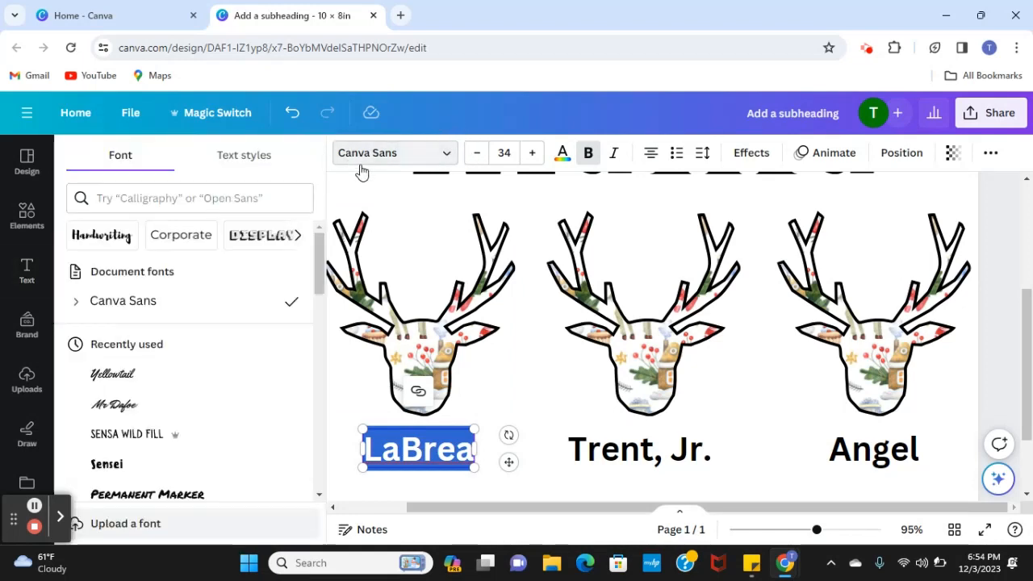
scroll(194, 320, "down", 2)
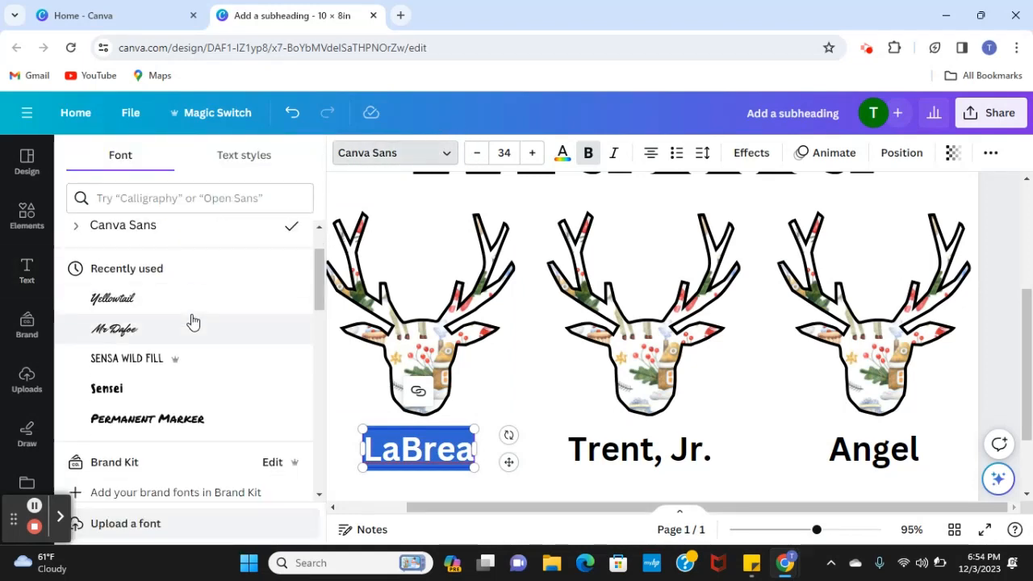
left_click(132, 335)
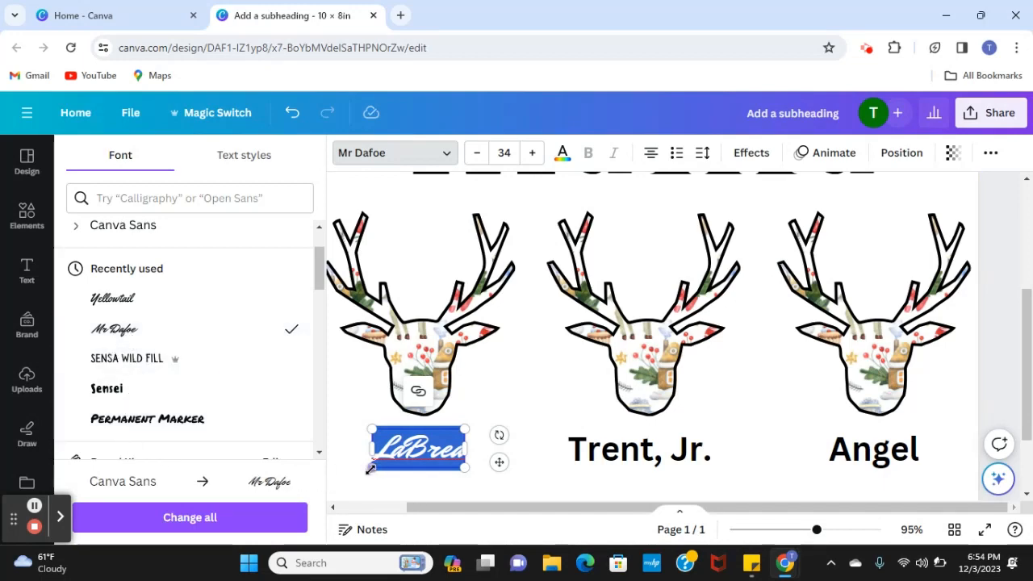
left_click_drag(369, 467, 351, 475)
left_click_drag(468, 423, 476, 420)
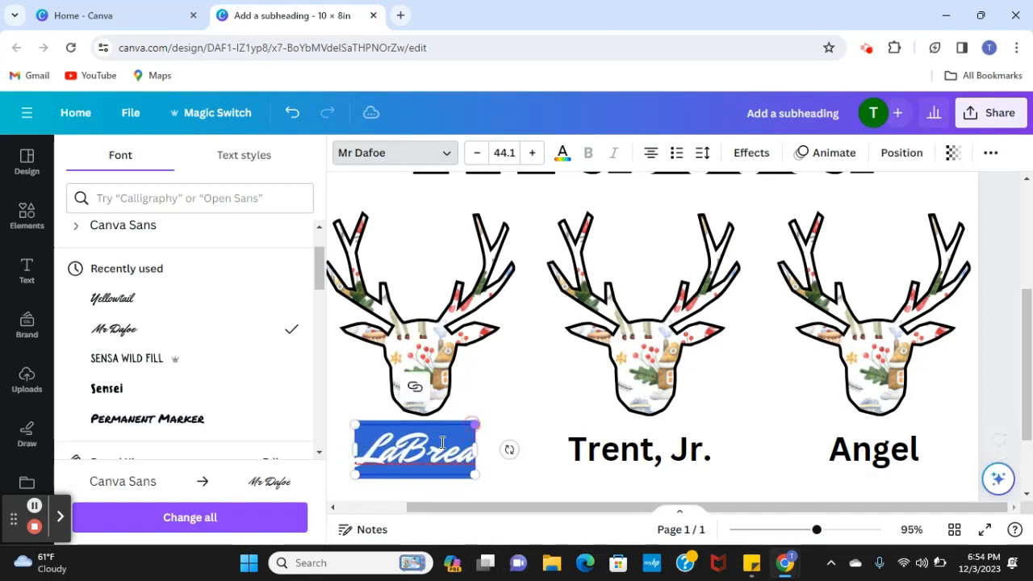
left_click(504, 423)
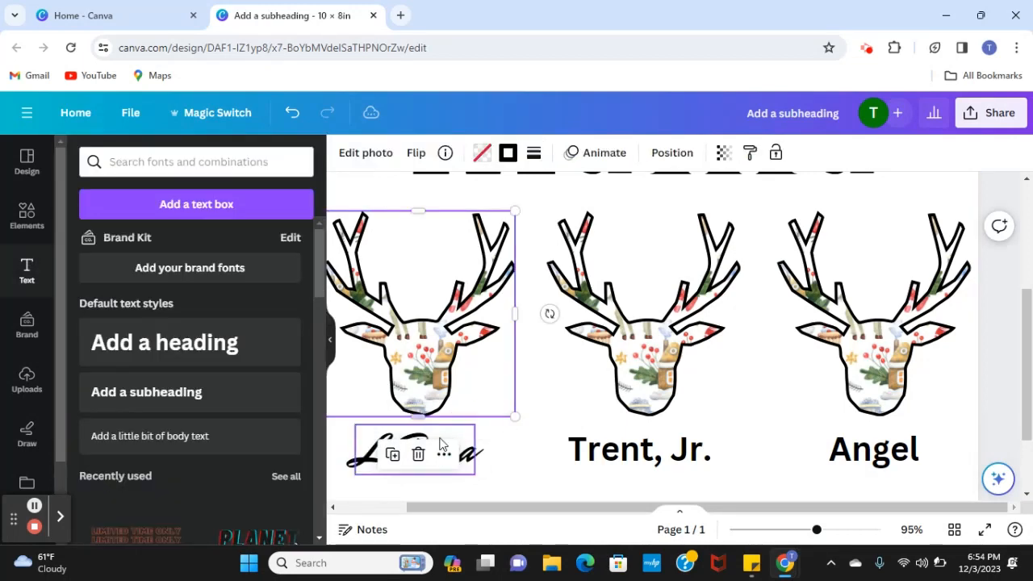
left_click(502, 451)
left_click_drag(468, 451, 472, 448)
Change the middle name's font to Mr Dafoe and enlarge it to about size 37.6.
double_click(634, 450)
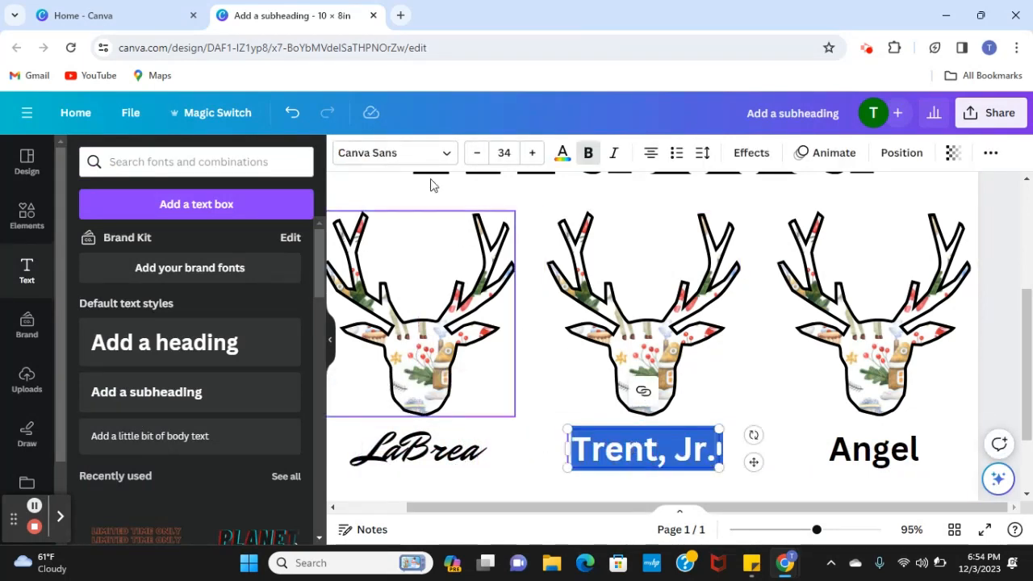
left_click(436, 152)
left_click(136, 269)
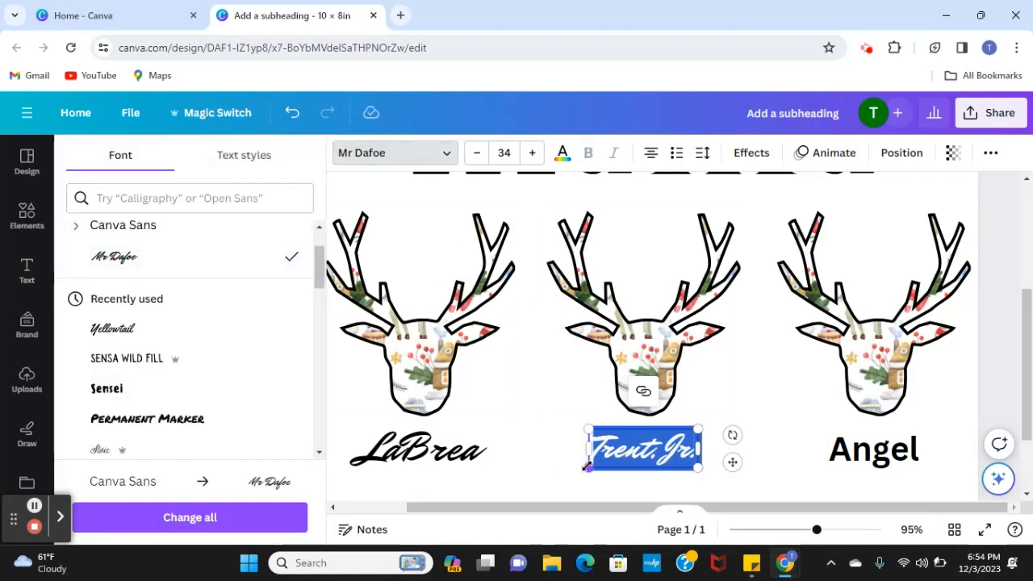
left_click_drag(589, 469, 576, 472)
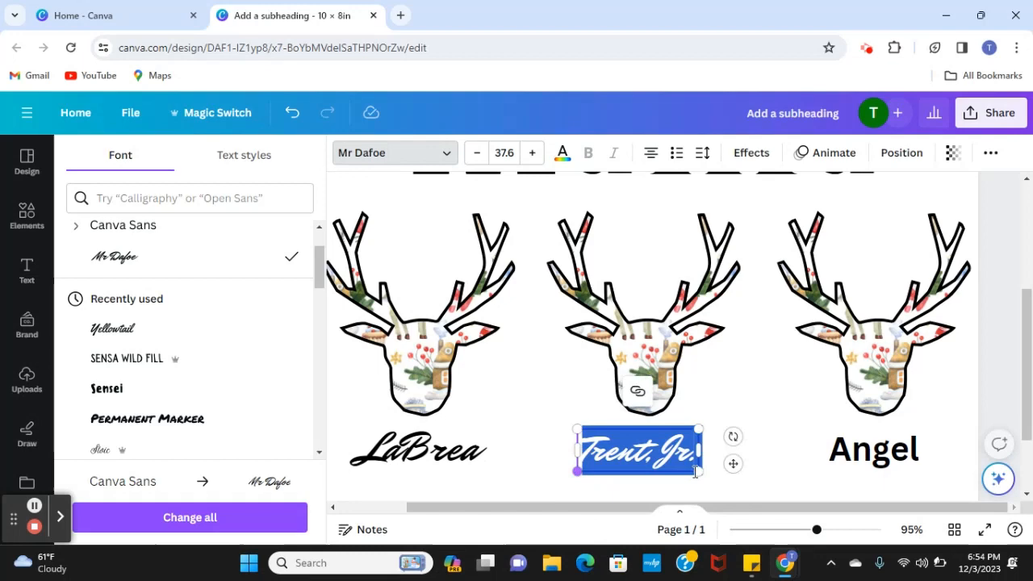
Change the third name's font to Mr Dafoe and enlarge it to about size 48.2.
left_click(873, 448)
double_click(873, 449)
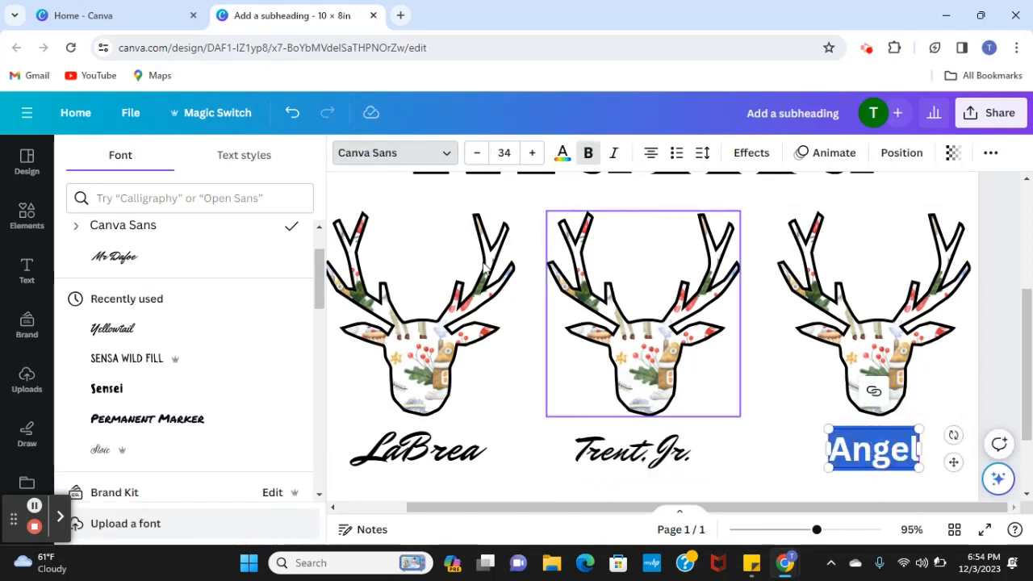
left_click(104, 258)
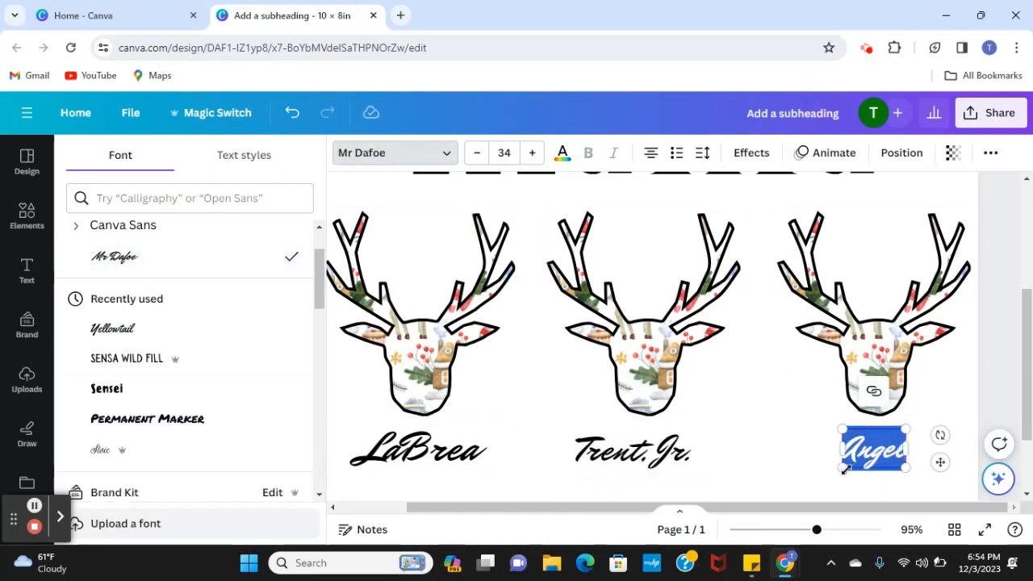
left_click_drag(840, 468, 827, 479)
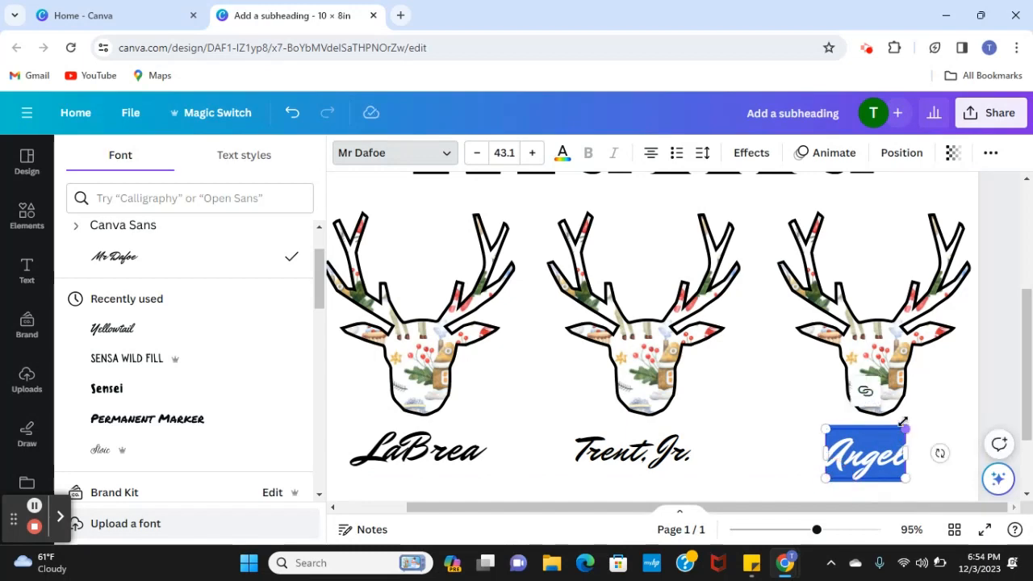
left_click_drag(903, 427, 914, 423)
left_click(812, 438)
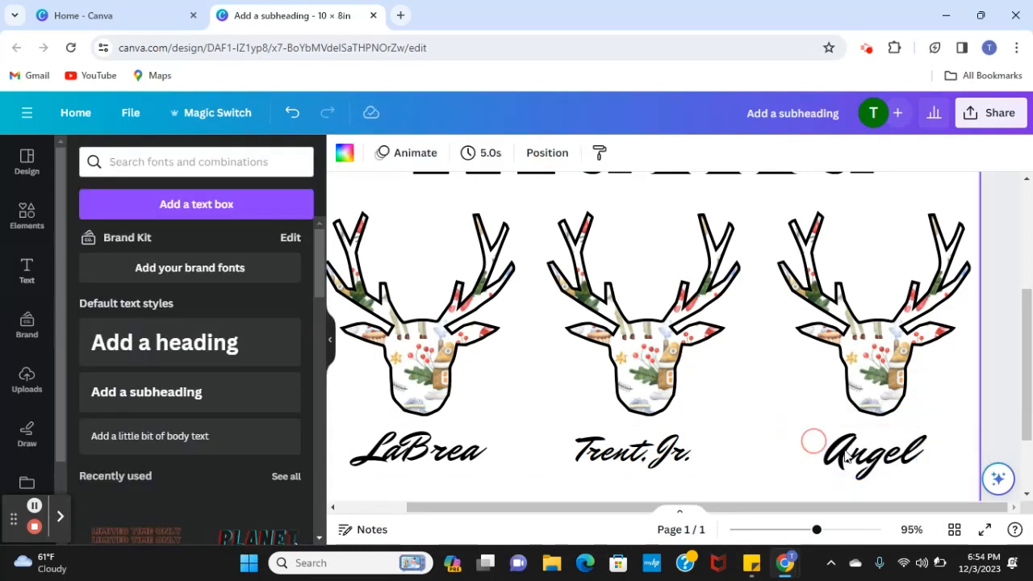
Set the middle name's font size to 48.2 to match the third name.
left_click(862, 464)
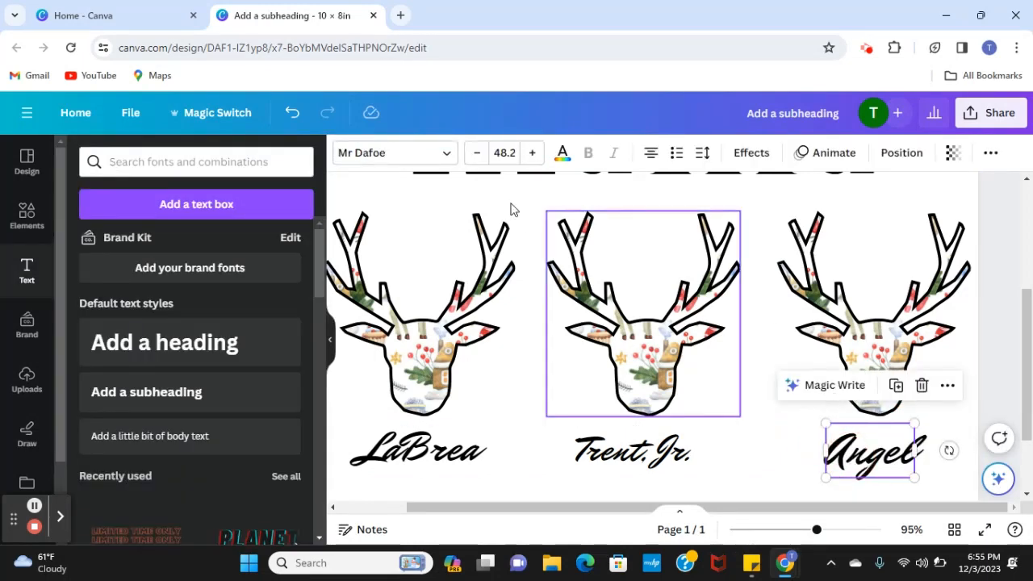
left_click(633, 456)
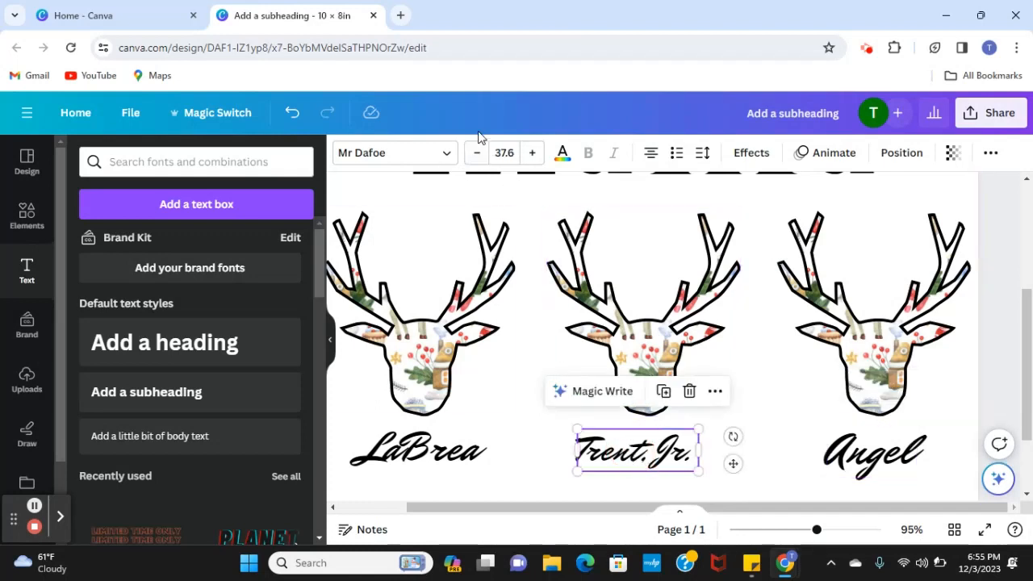
left_click(505, 151)
left_click(505, 151)
key("Return")
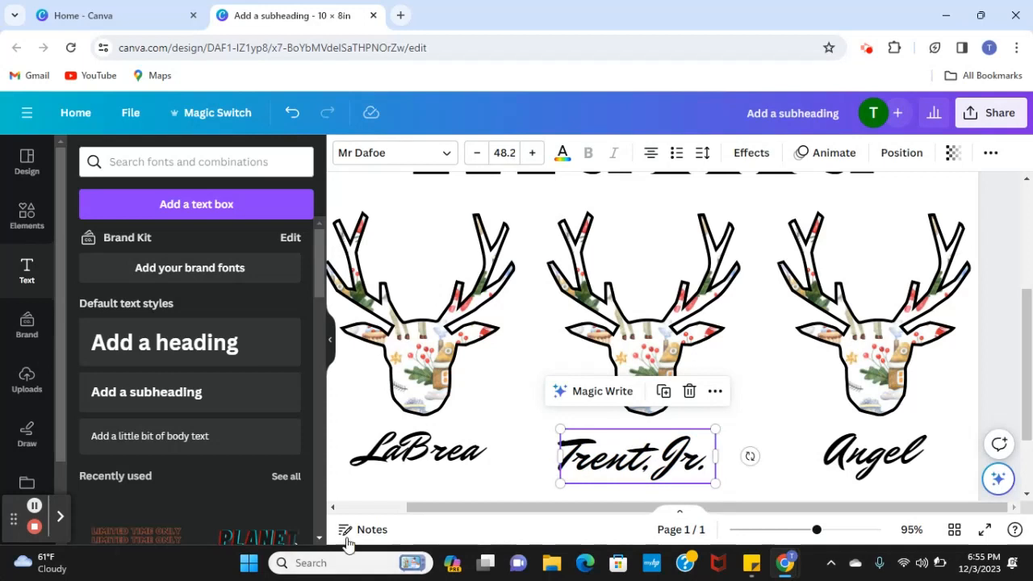
Set the first name's font size to 48.2 and shift the middle name slightly to the right under its reindeer head.
left_click(417, 444)
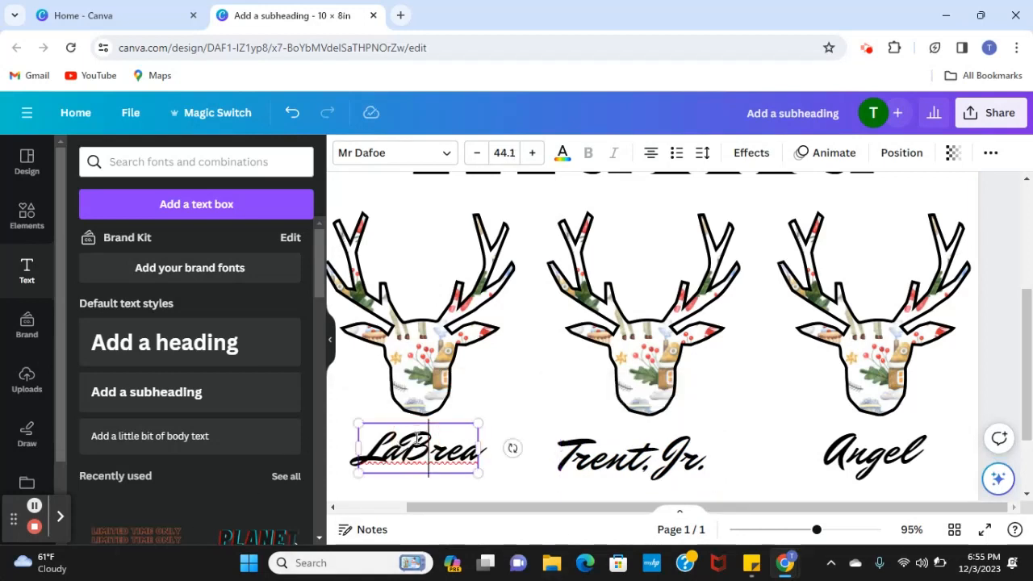
left_click(501, 154)
type("4")
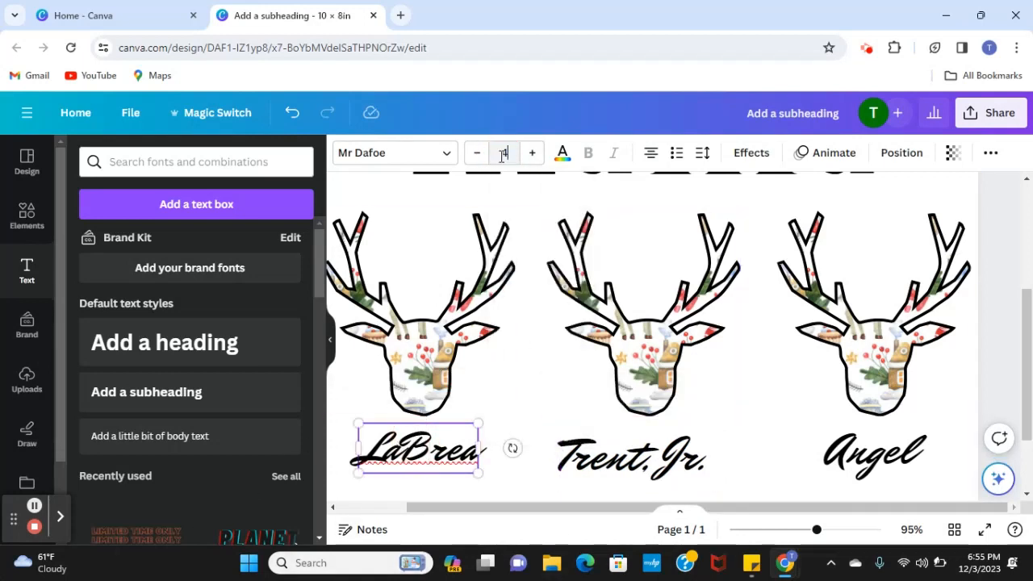
type("8.2")
key("Return")
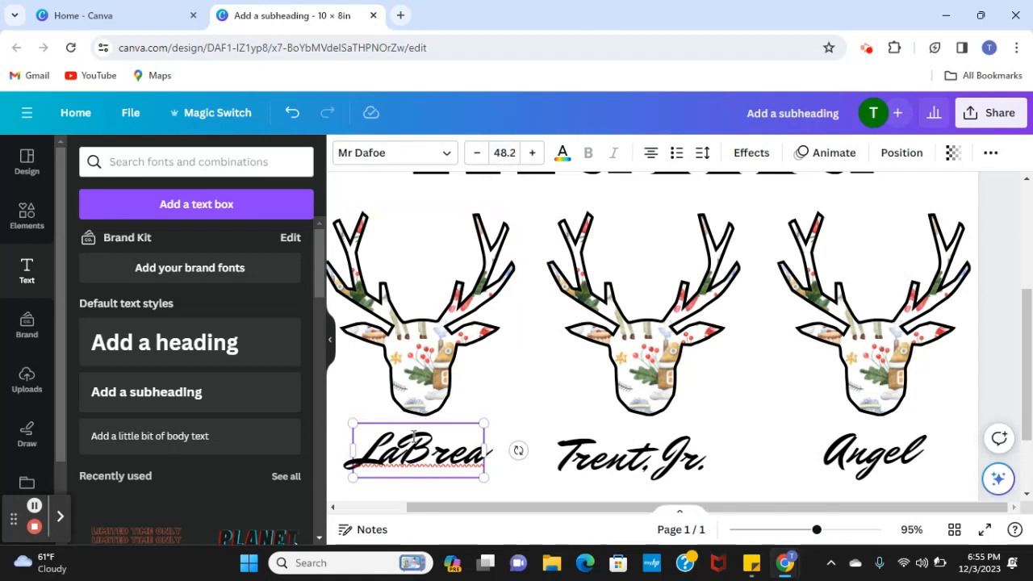
left_click(609, 454)
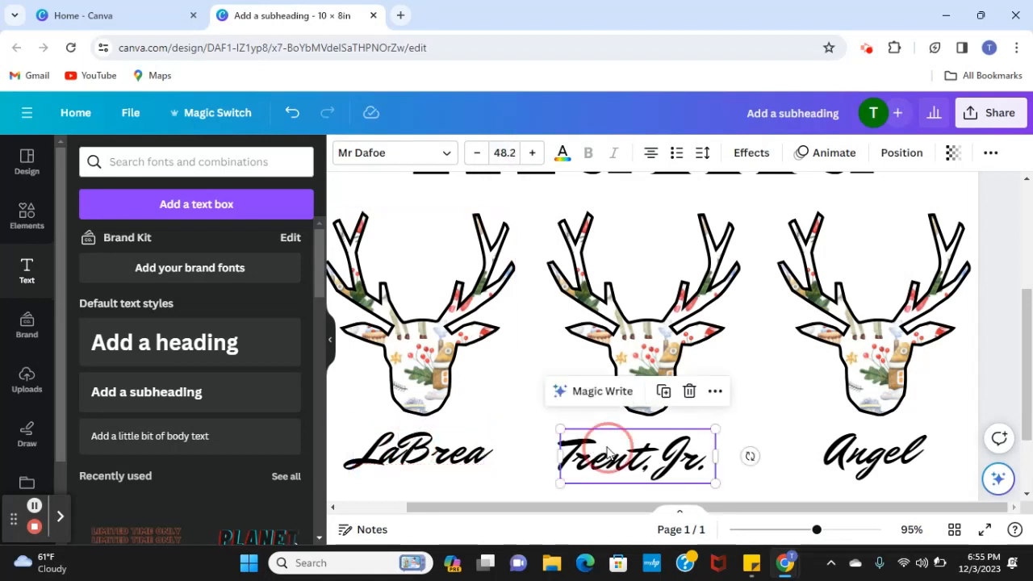
Group the third reindeer head with the name beneath it.
left_click(863, 454)
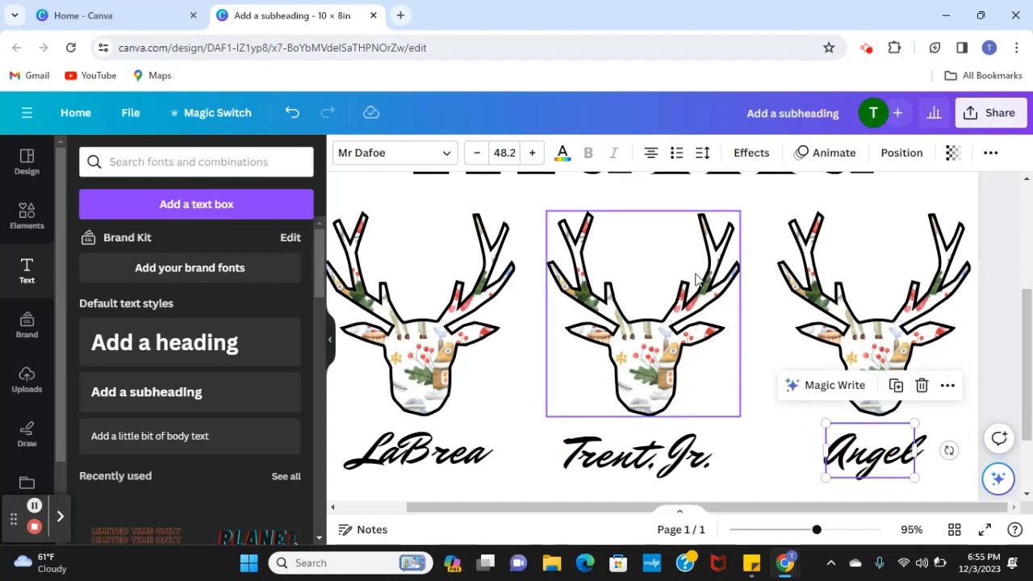
scroll(1007, 303, "up", 2)
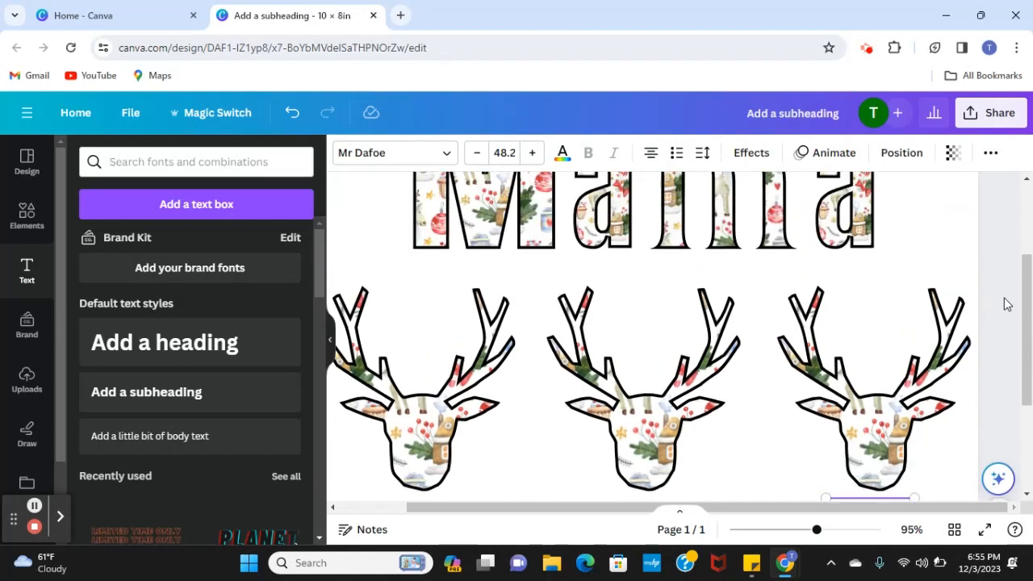
scroll(903, 300, "down", 4)
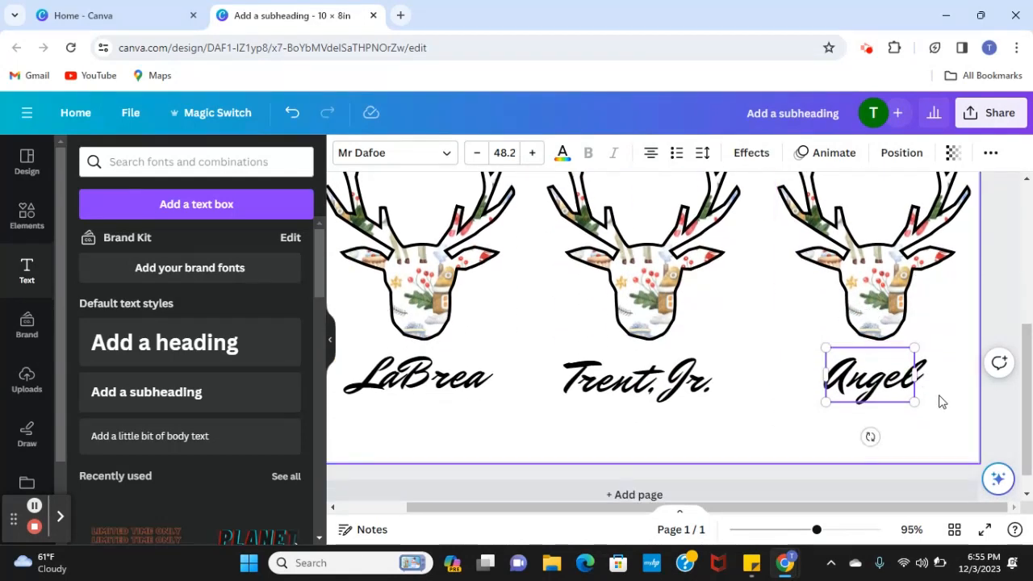
left_click(817, 246, "shift")
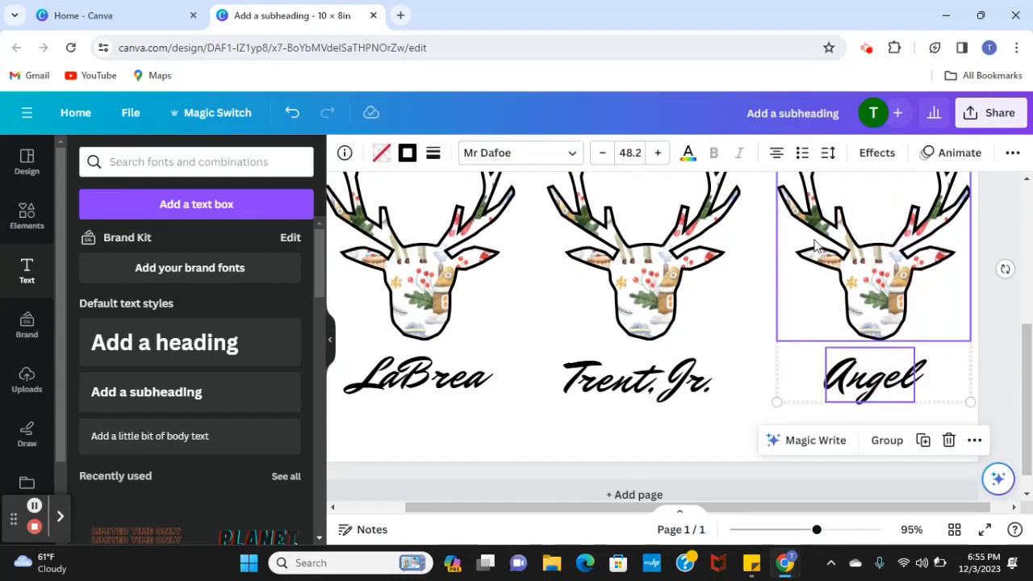
left_click(886, 440)
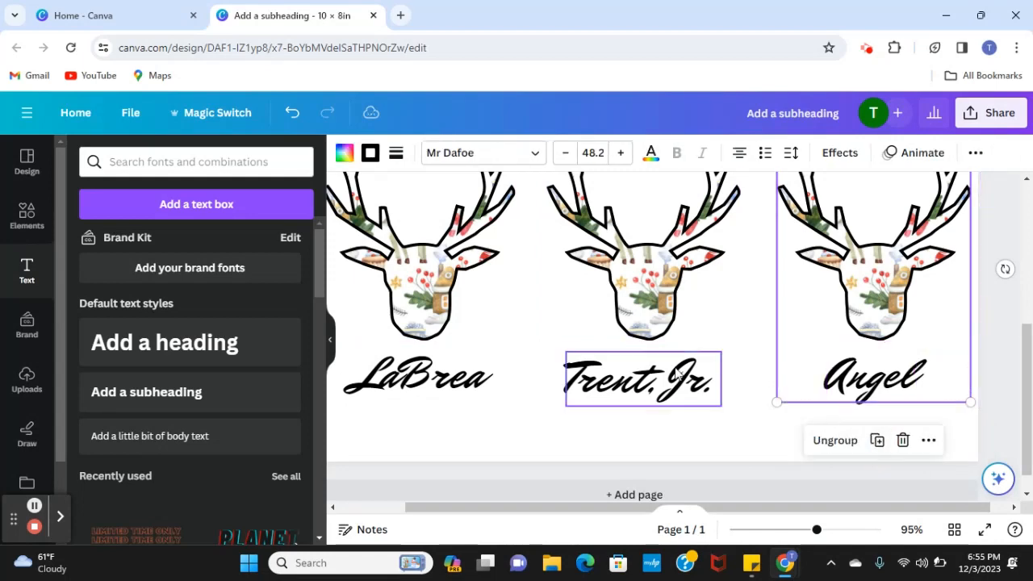
Group the middle reindeer head with its name, and the first reindeer head with its name.
scroll(677, 374, "up", 2)
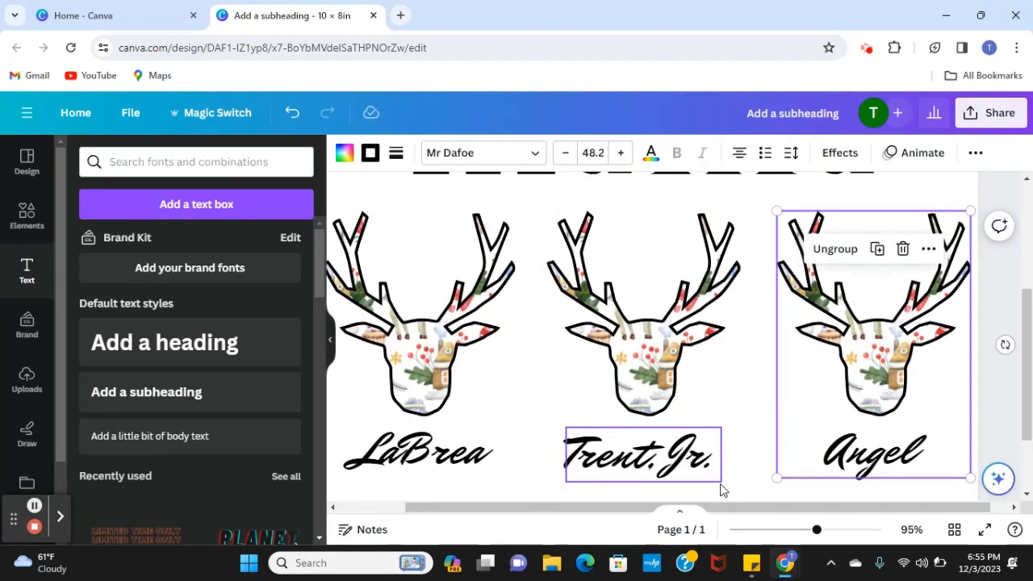
left_click_drag(723, 485, 654, 300)
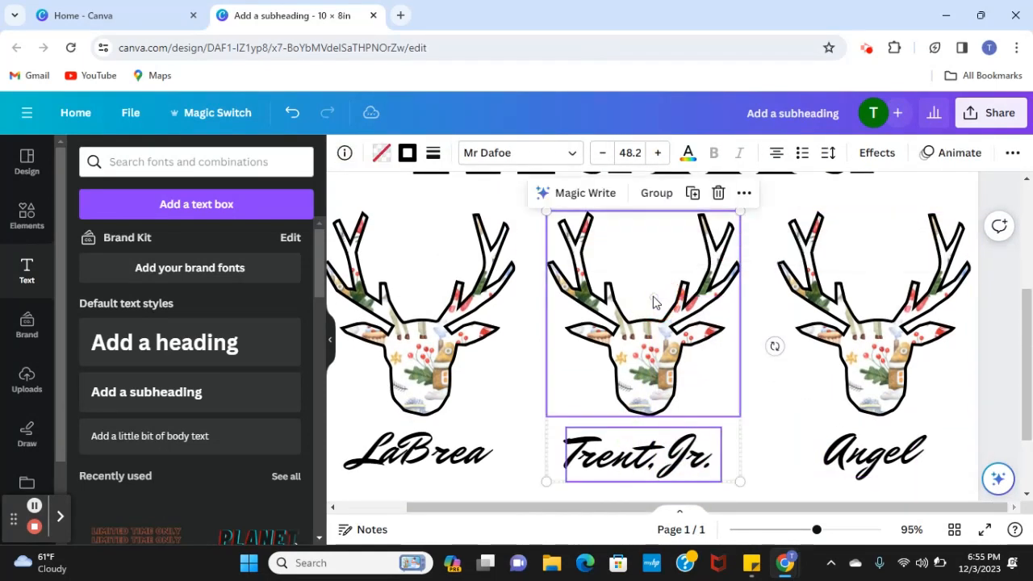
left_click(657, 191)
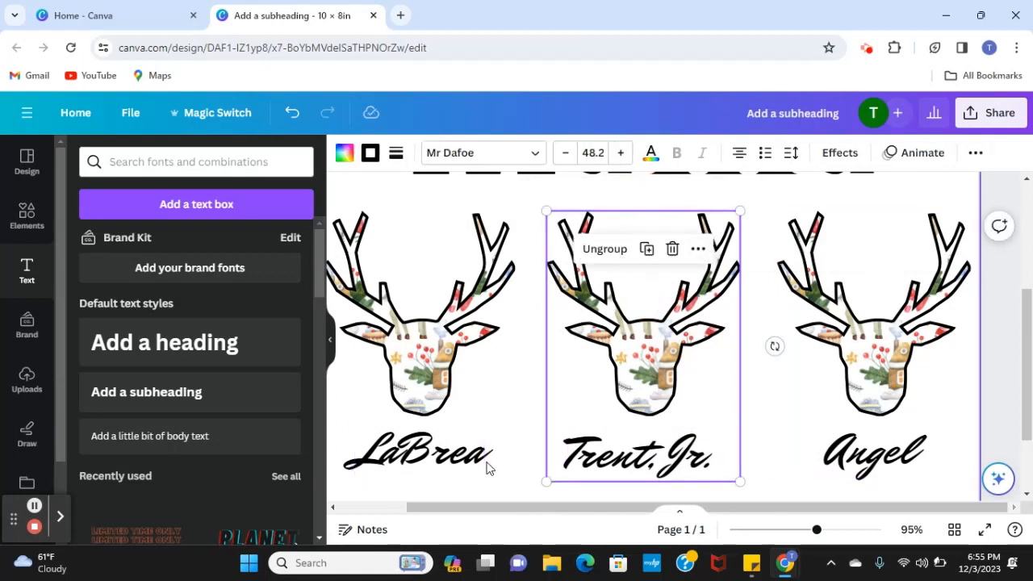
left_click_drag(487, 469, 499, 246)
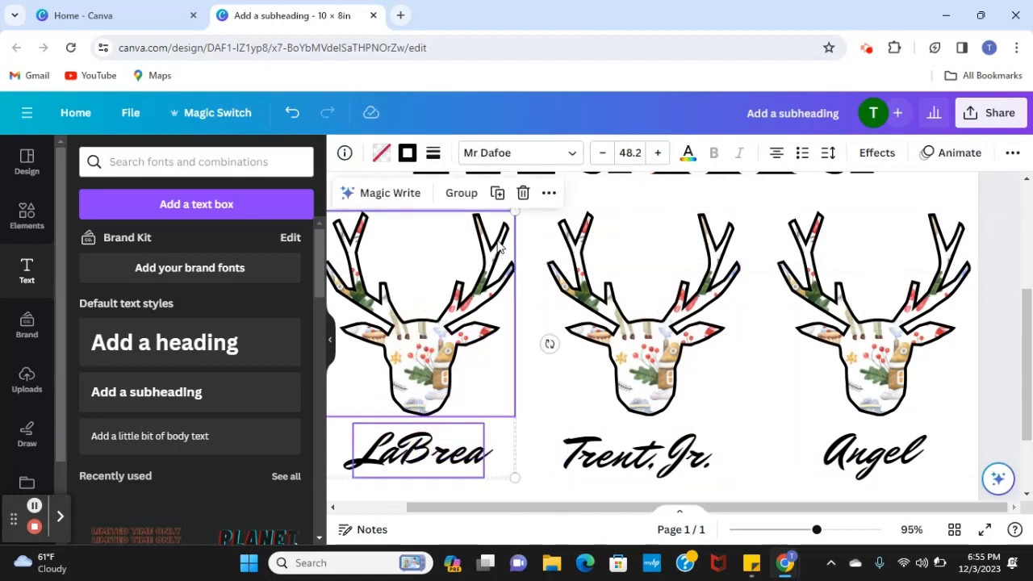
left_click(463, 193)
Move the three grouped reindeer heads and names down toward the page's lower edge, keeping them roughly level with each other.
scroll(751, 357, "up", 1)
left_click(750, 356)
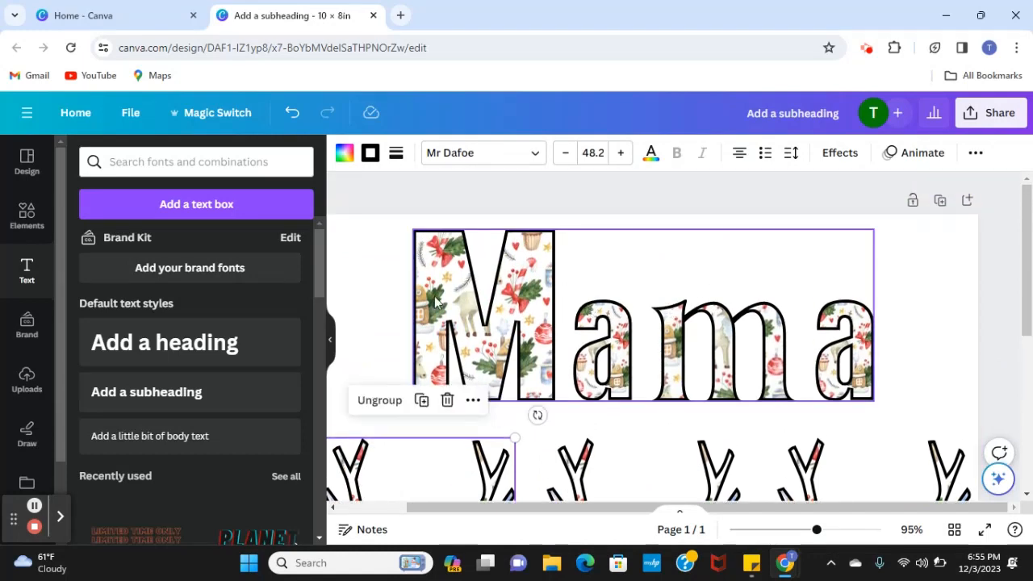
scroll(652, 315, "down", 3)
left_click(392, 375)
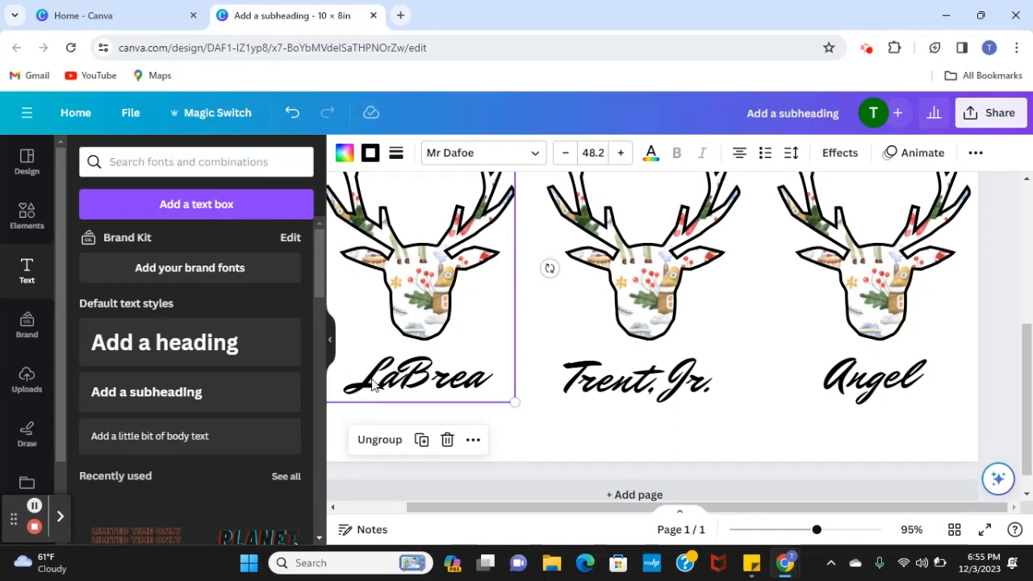
left_click_drag(420, 304, 410, 362)
left_click_drag(638, 314, 636, 369)
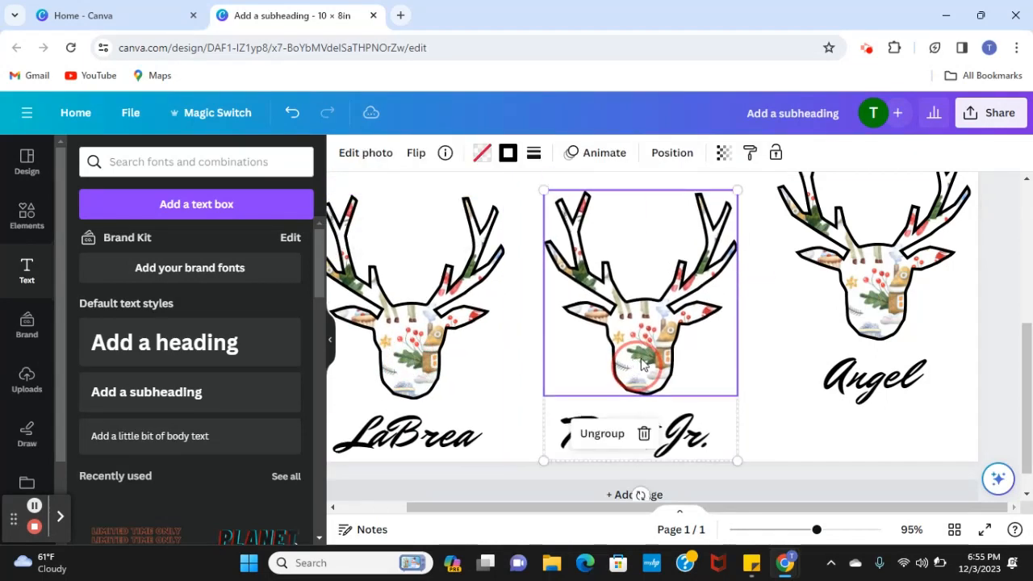
left_click_drag(860, 280, 860, 342)
scroll(885, 353, "up", 2)
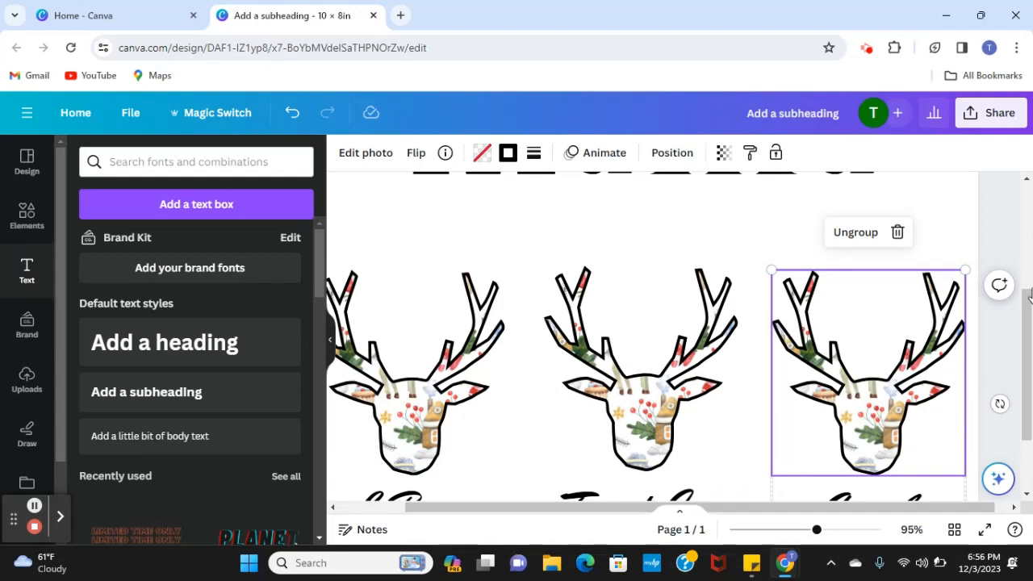
scroll(911, 337, "up", 2)
scroll(895, 295, "up", 2)
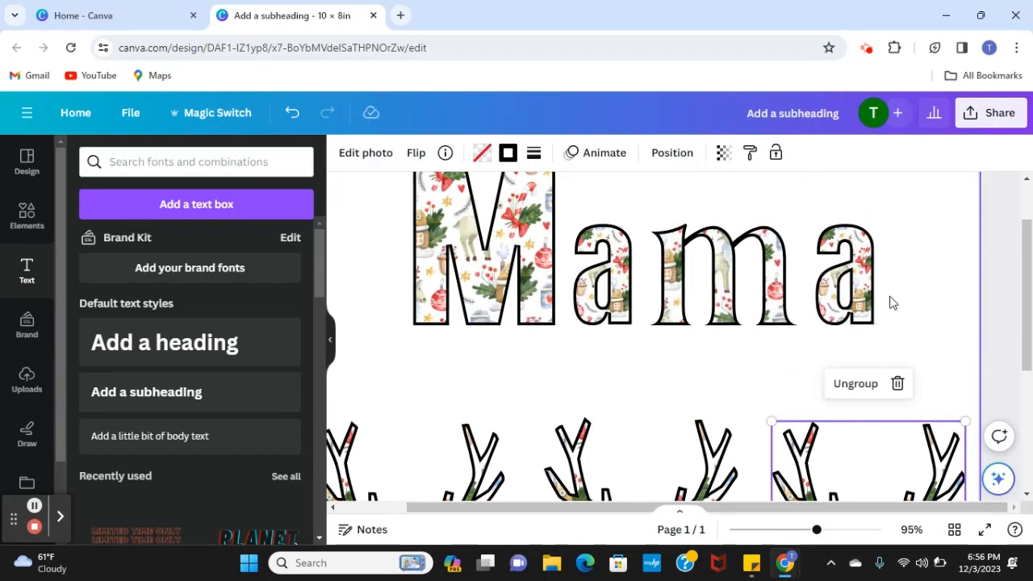
Move the "Mama" lettering left and slightly up toward the page's upper edge, and dismiss the low-battery notice.
scroll(911, 286, "up", 2)
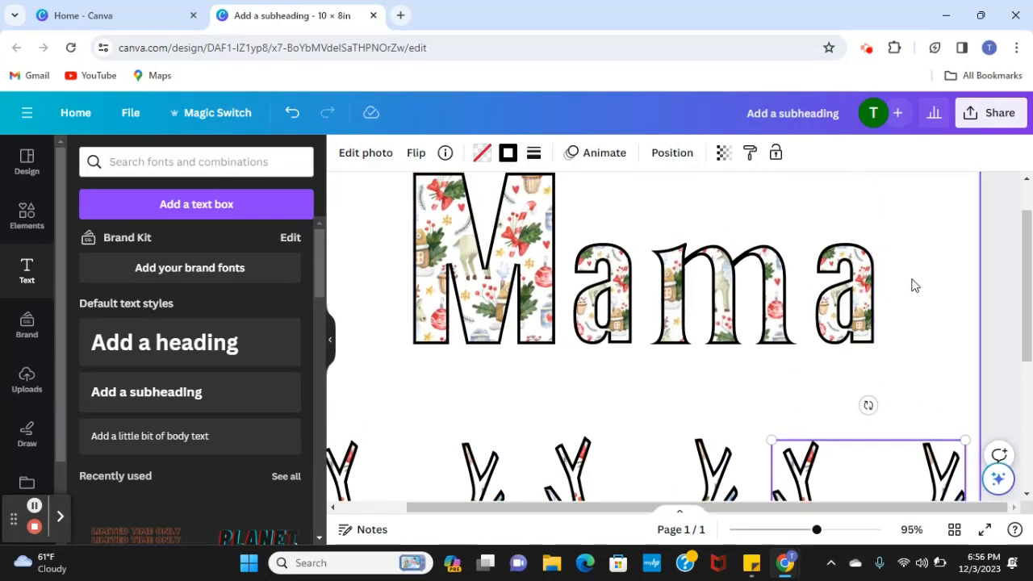
left_click_drag(682, 346, 606, 337)
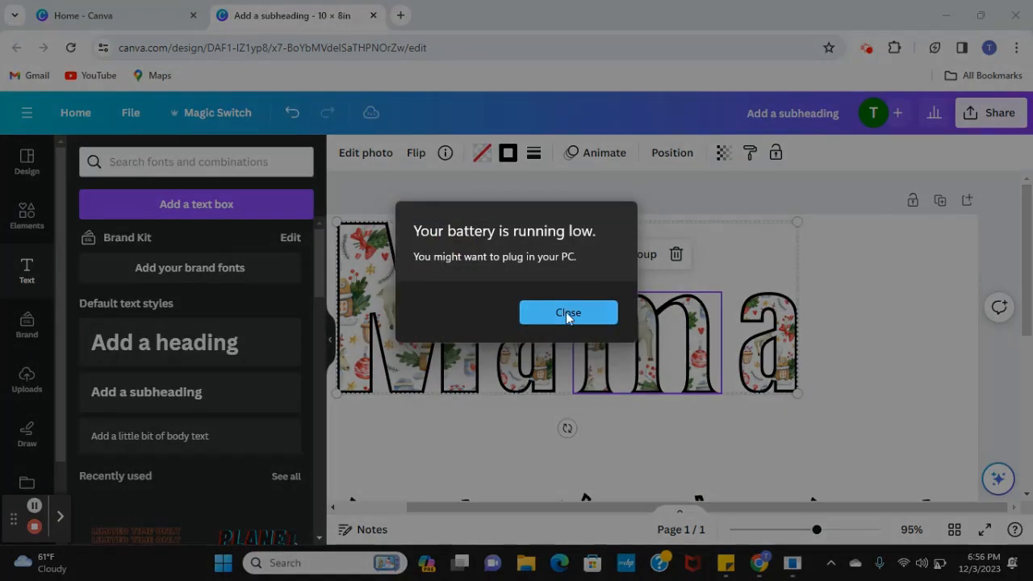
left_click(567, 314)
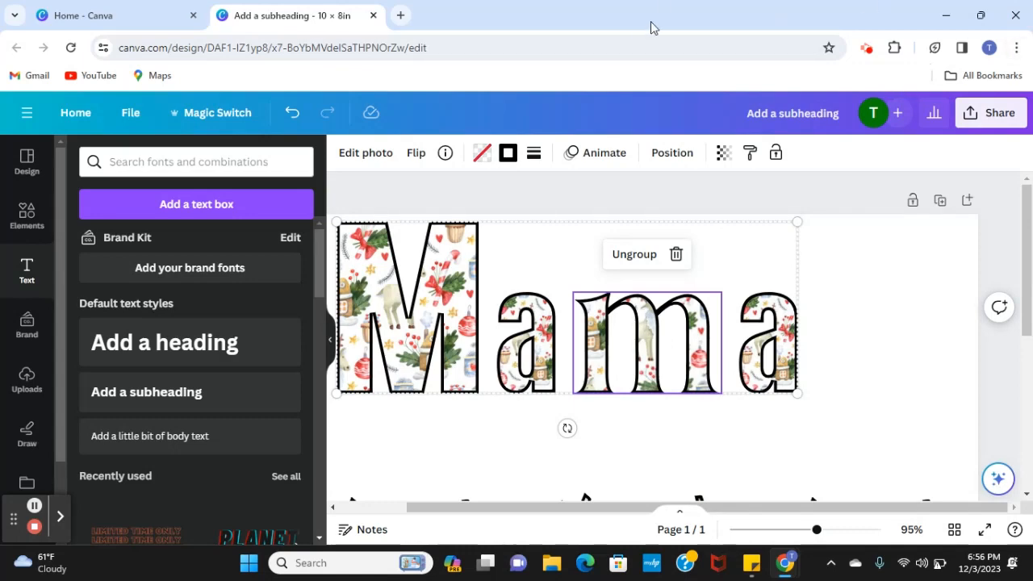
Add a subheading reading "Est. 1997", narrow its text box to fit, and place it beneath the last two letters of "Mama".
left_click(136, 405)
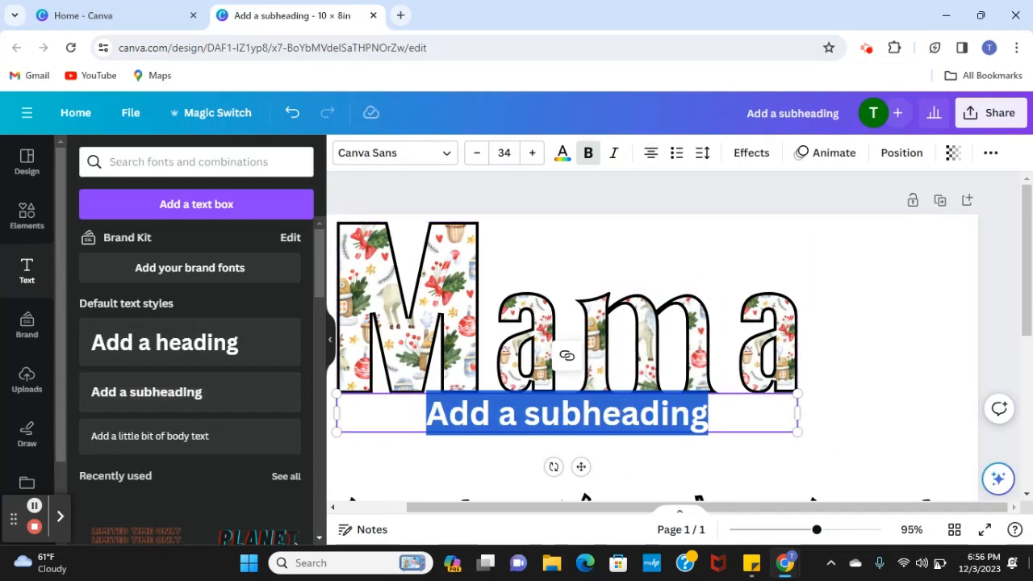
type("Est.")
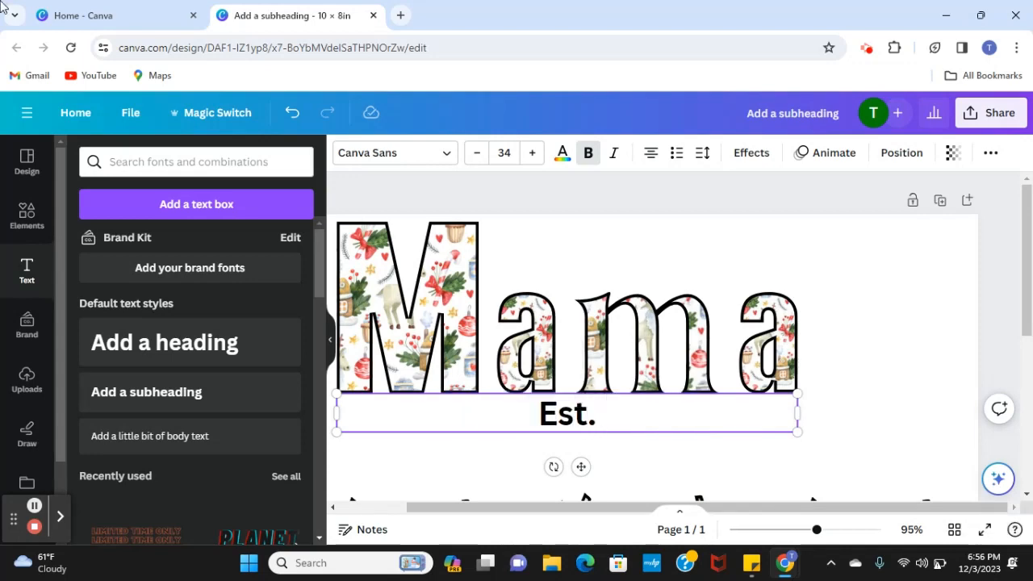
type(" 1997")
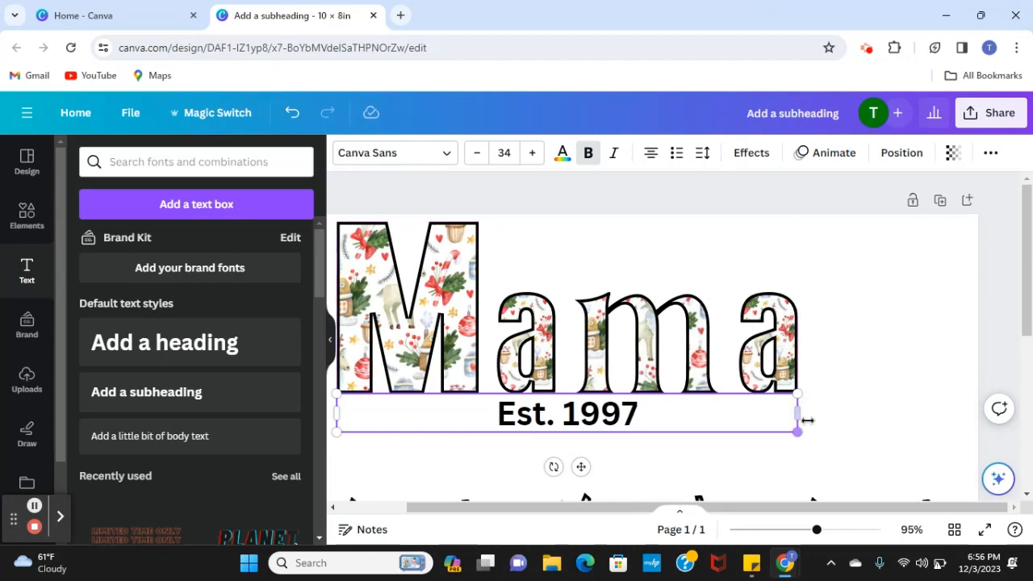
left_click_drag(798, 413, 759, 426)
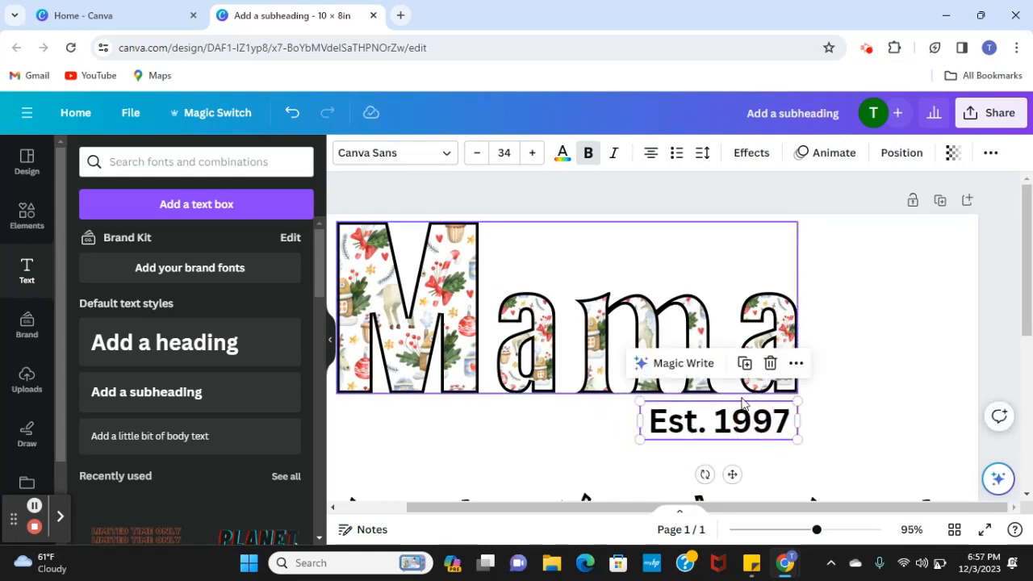
left_click(692, 419)
left_click(850, 412)
left_click(718, 430)
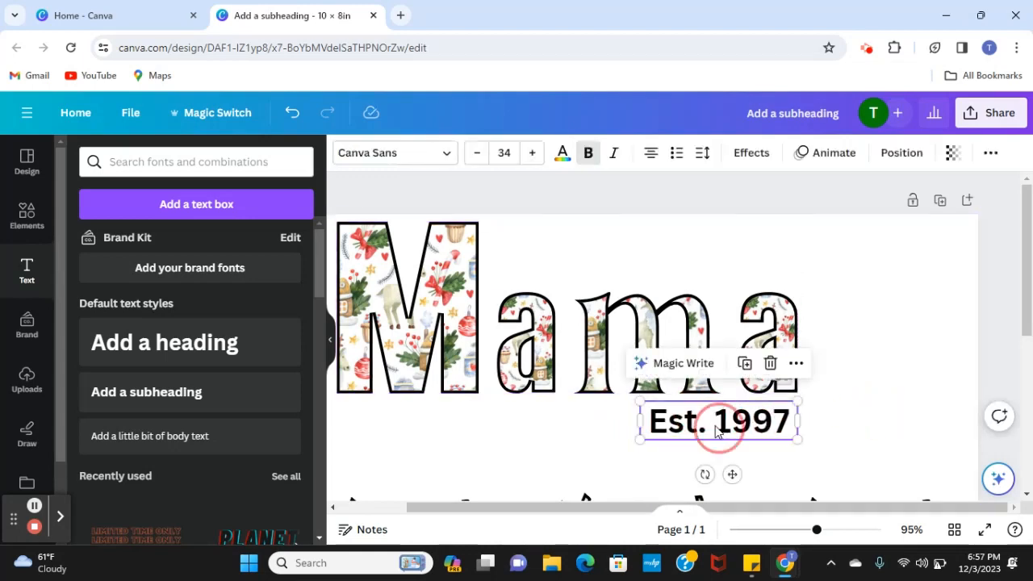
Try Mr Dafoe on the "Est. 1997" text, settle on the Yellowtail font, and scale the text to size 36.3.
left_click(447, 155)
left_click(137, 259)
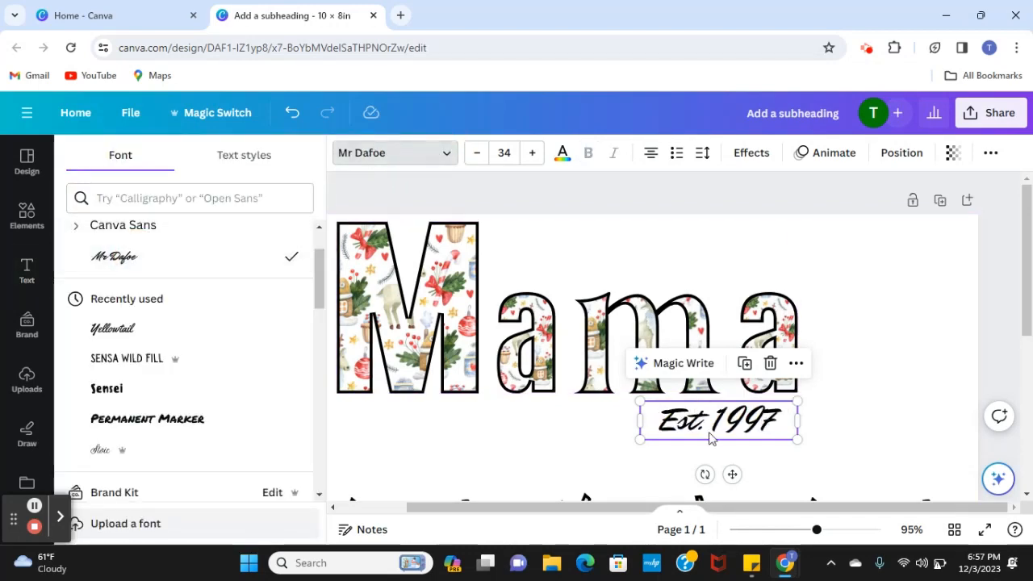
left_click(640, 440)
left_click_drag(640, 440, 622, 438)
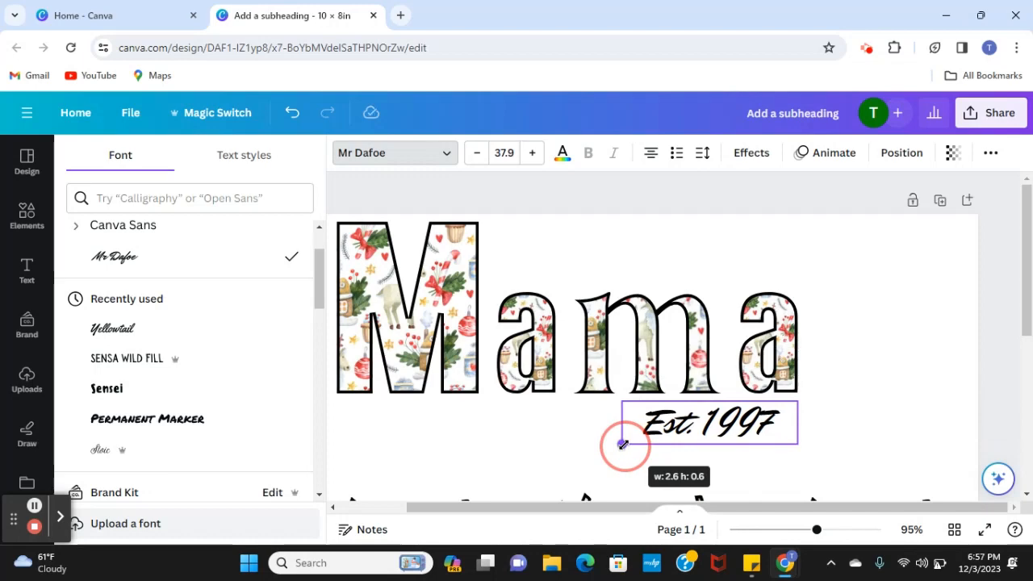
left_click(149, 331)
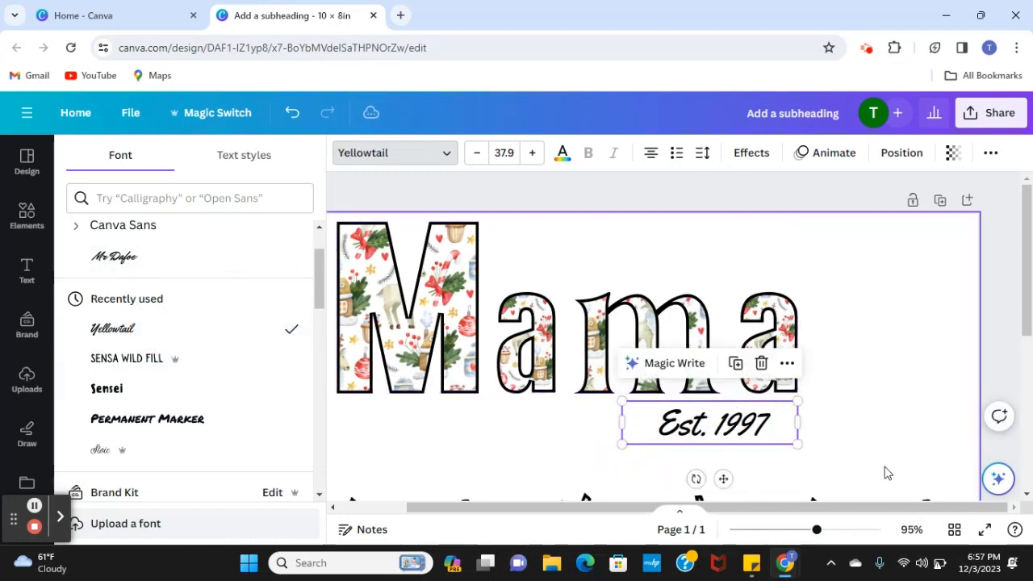
mouse_move(623, 446)
left_mouse_down()
mouse_move(659, 436)
mouse_move(637, 454)
mouse_move(628, 442)
left_mouse_up()
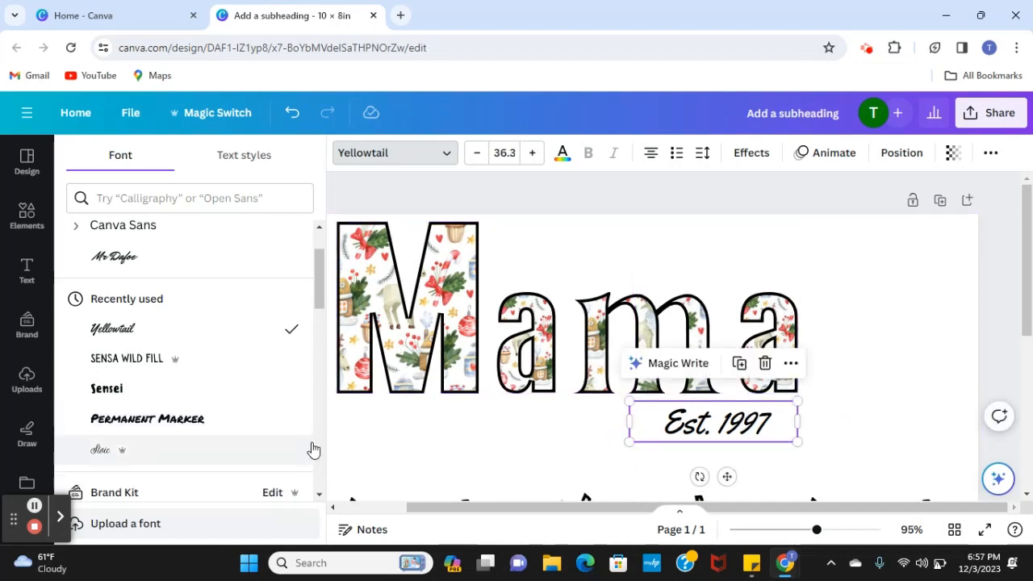
left_click(362, 448)
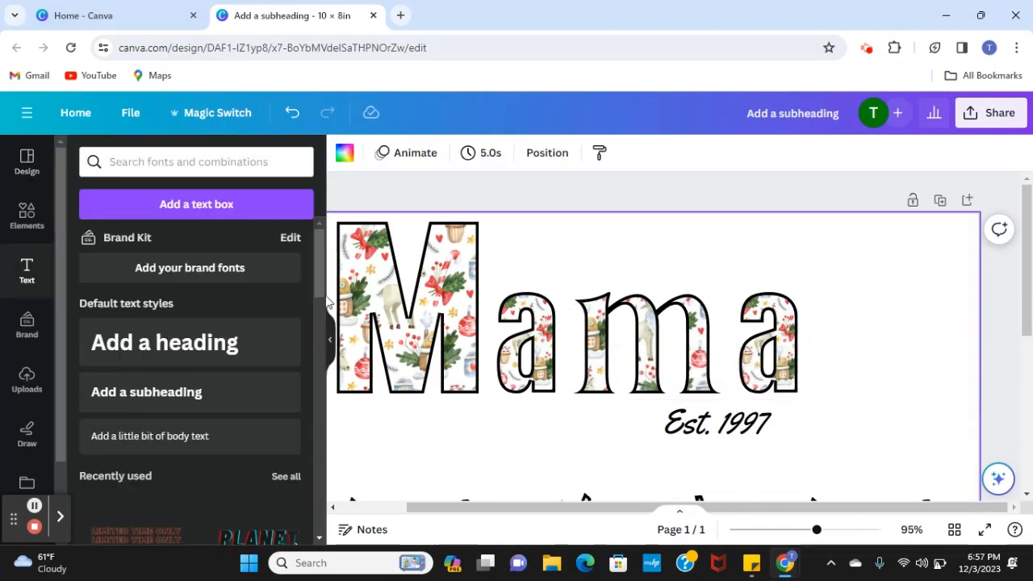
Move the three grouped reindeer heads and names slightly up from the page's lower edge.
left_click(329, 339)
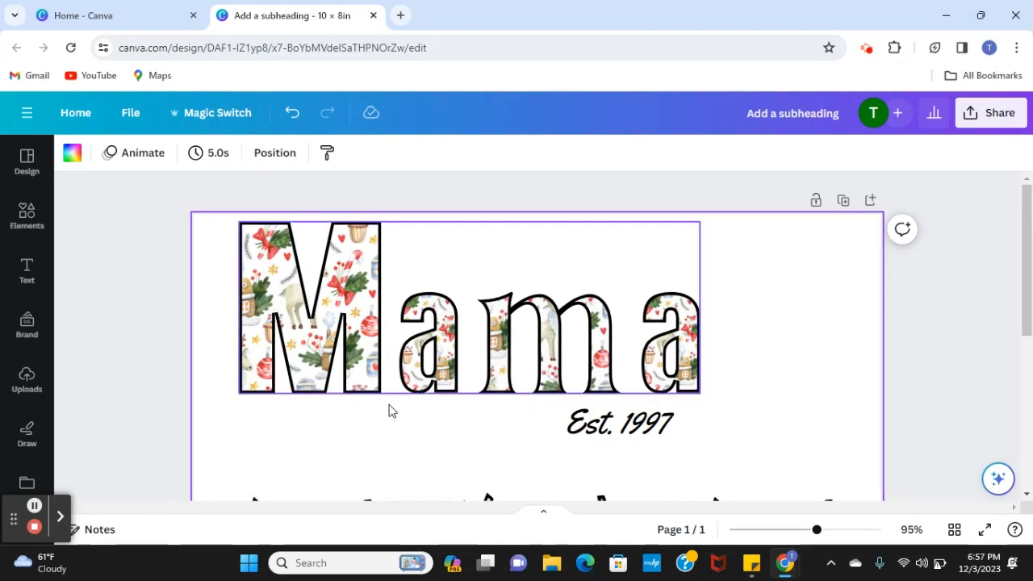
scroll(656, 365, "down", 5)
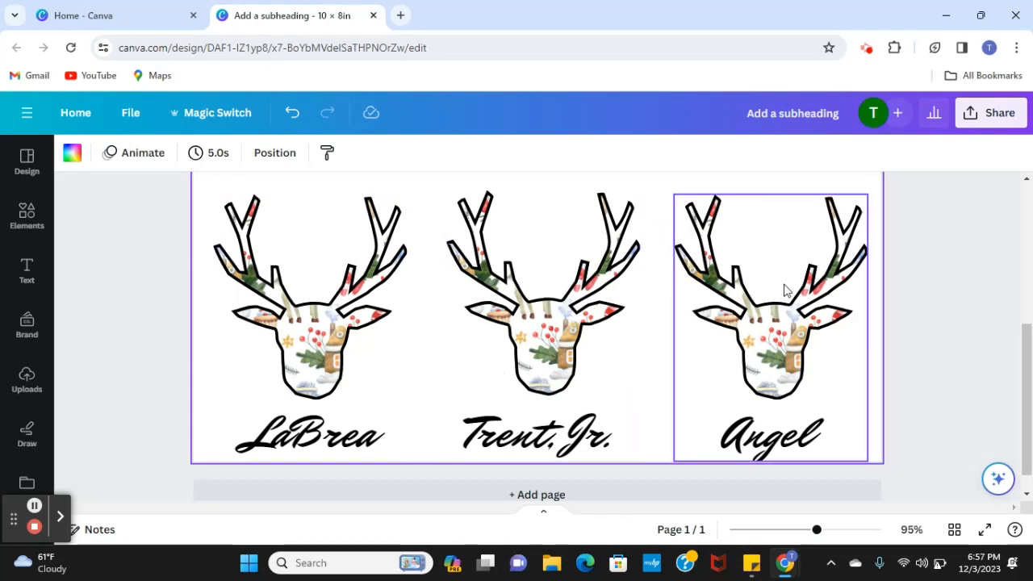
left_click_drag(759, 454, 762, 436)
left_click_drag(561, 430, 556, 407)
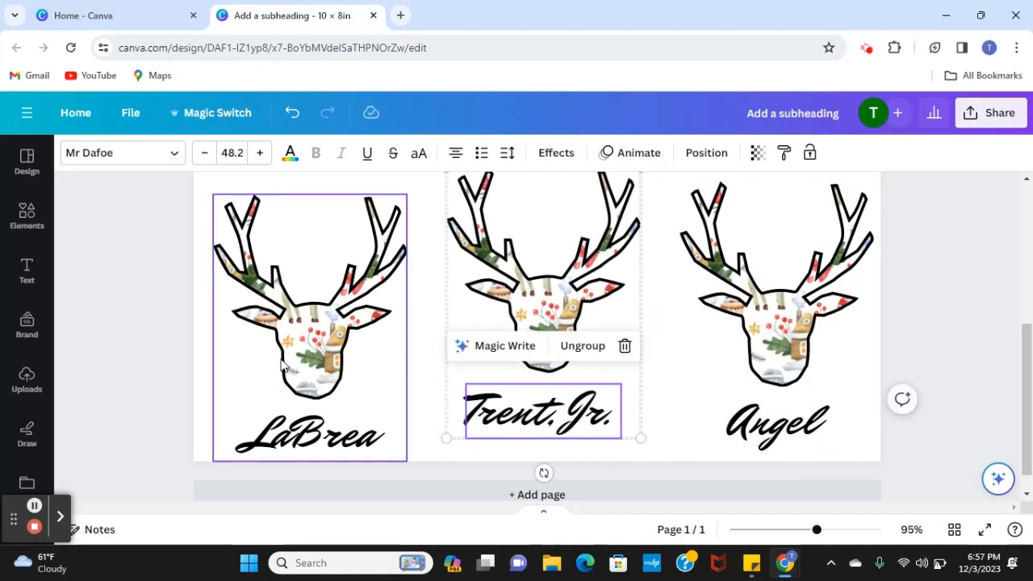
left_click(300, 343)
left_click_drag(299, 343, 305, 321)
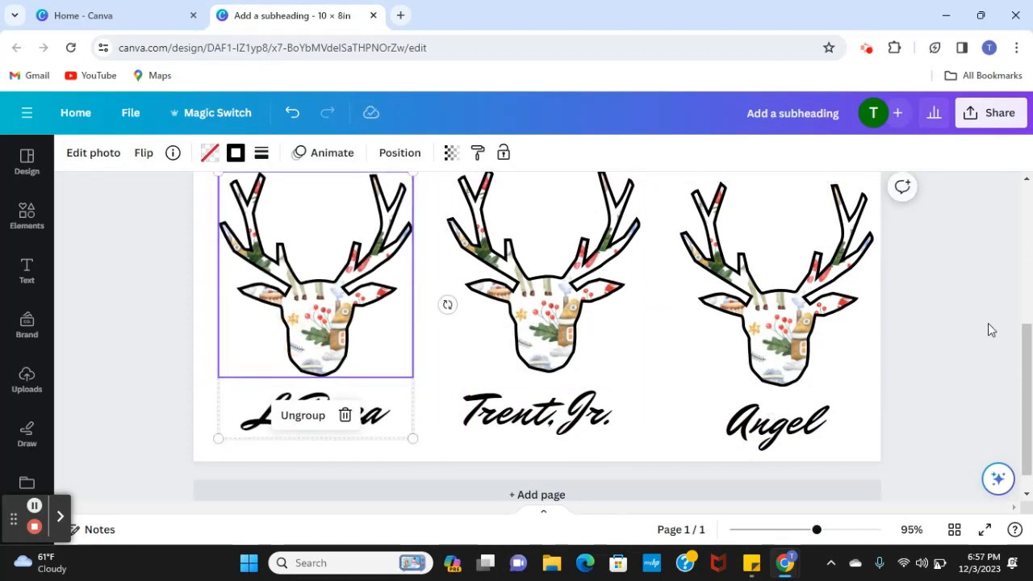
Open the design's download settings and browse the available file types.
left_click(991, 126)
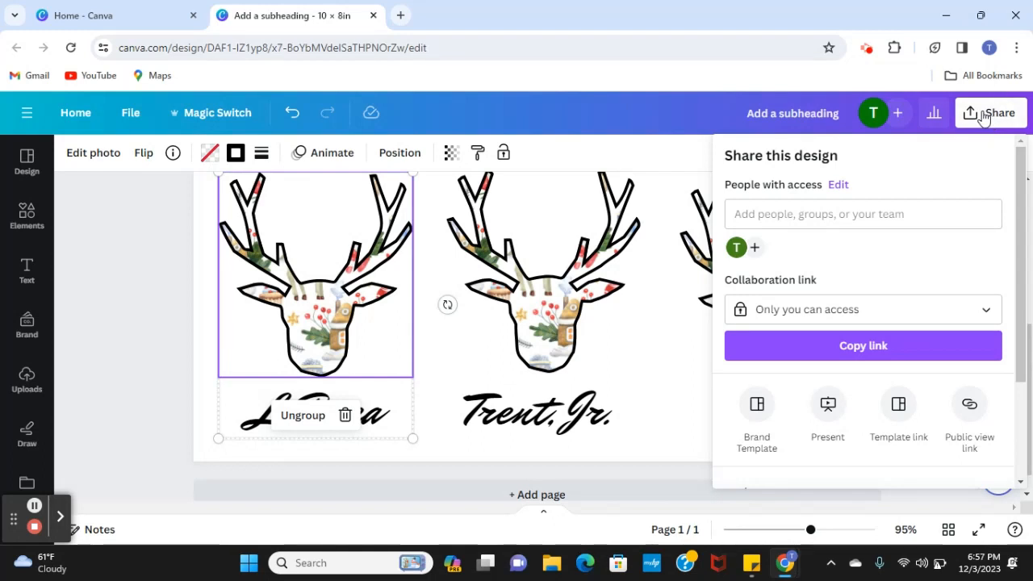
scroll(929, 282, "down", 2)
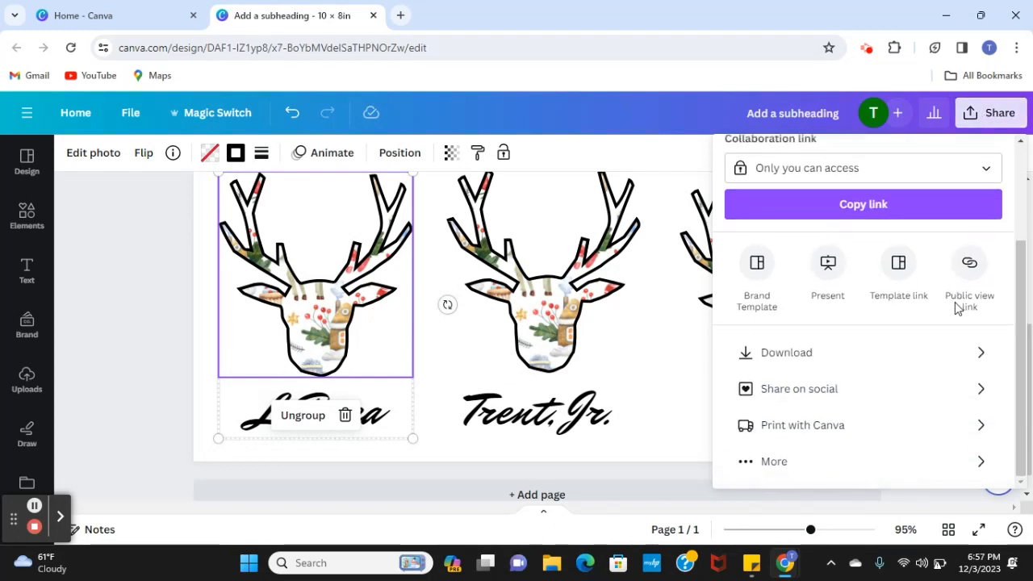
left_click(784, 357)
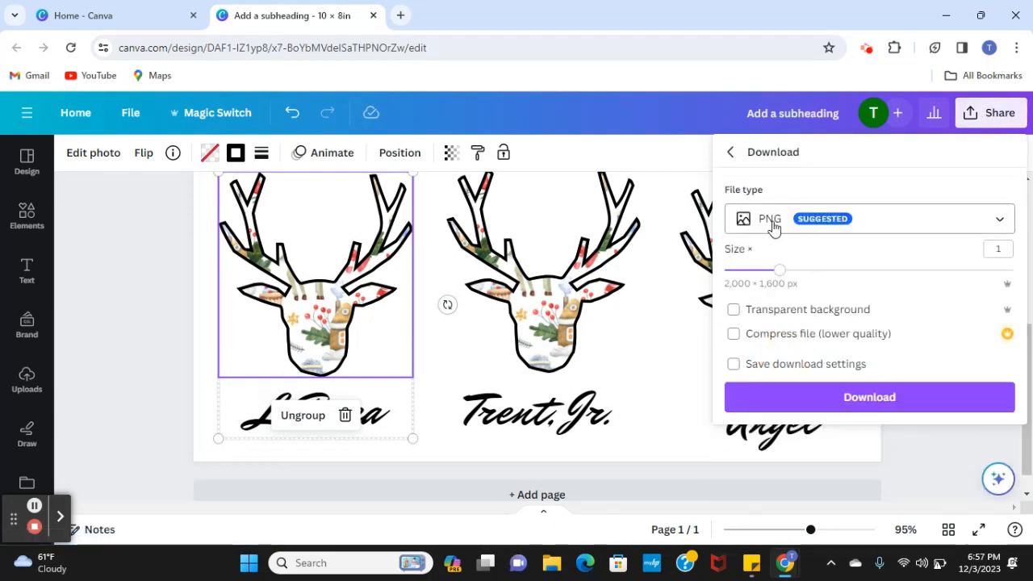
left_click(865, 227)
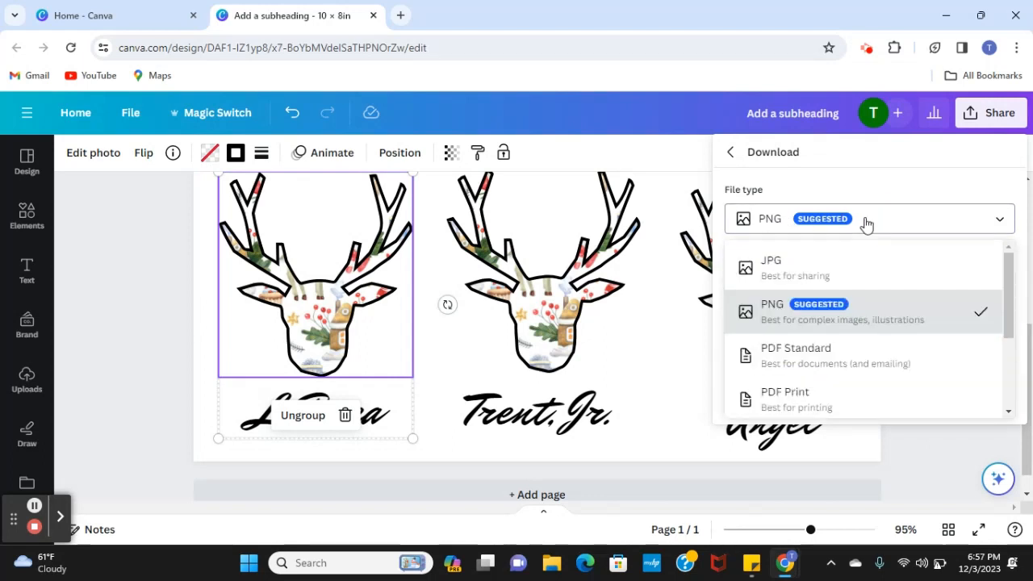
scroll(858, 376, "down", 1)
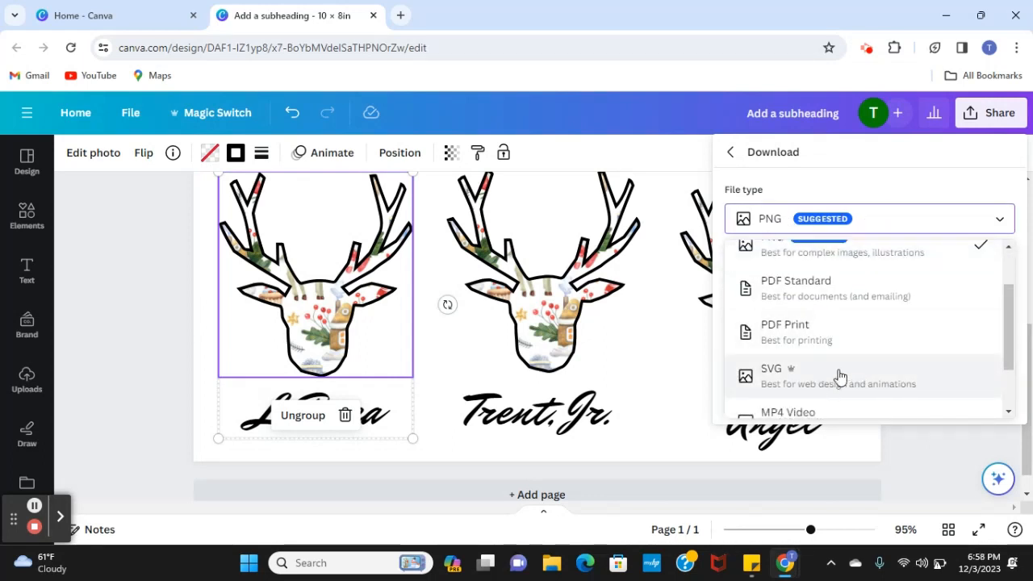
scroll(961, 379, "up", 1)
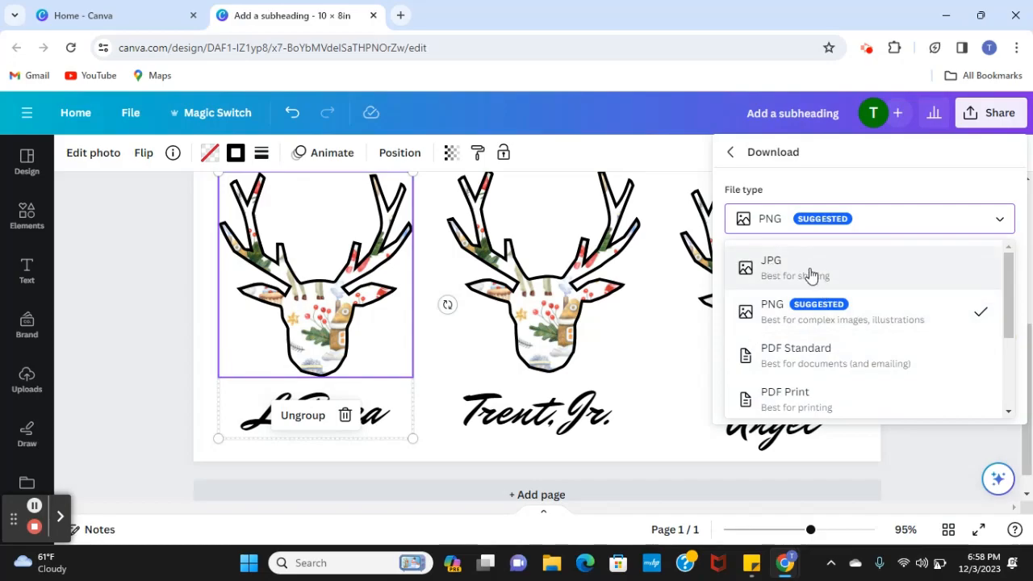